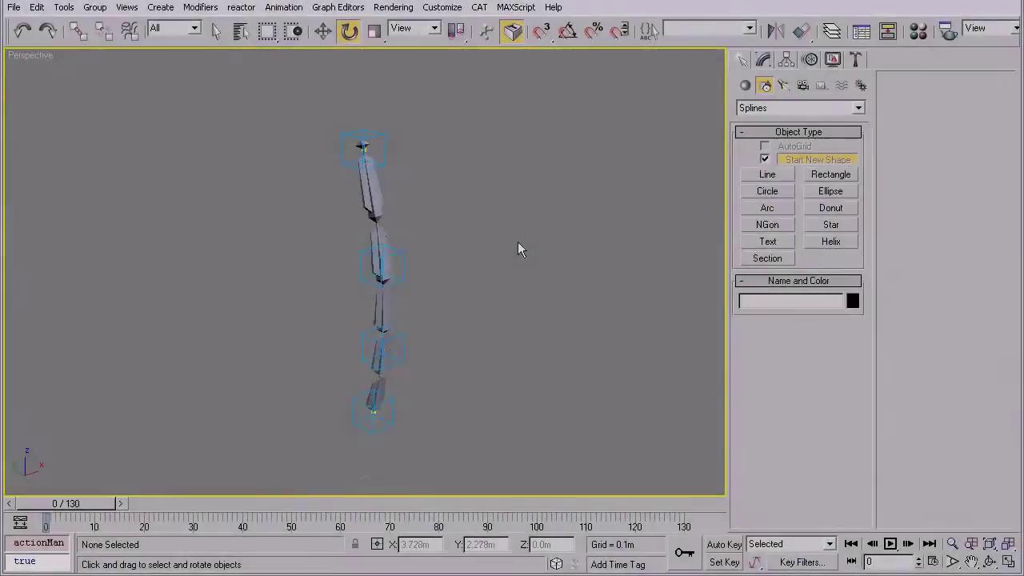
- Try moving the top, second and third control helpers of the existing bone chain, undoing each move
middle_click_drag(518, 241, 439, 234, "alt")
key("w")
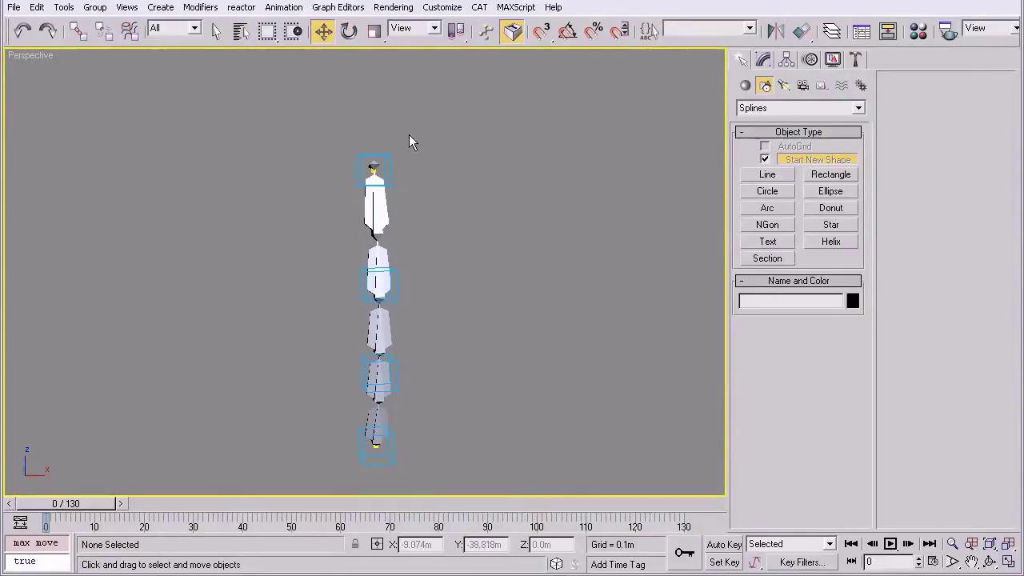
left_click(392, 155)
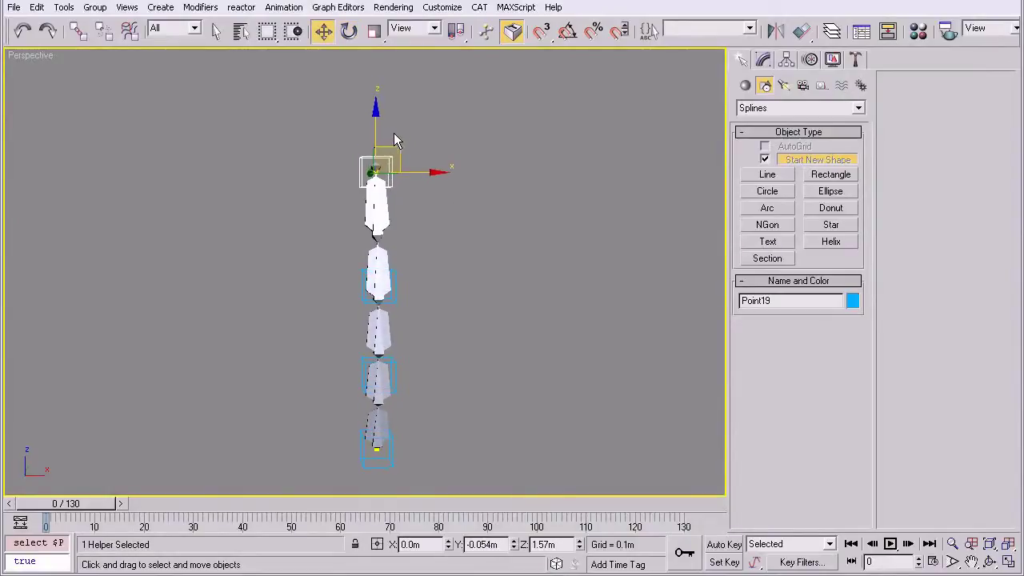
left_click_drag(397, 149, 467, 163)
key("ctrl+z")
mouse_move(396, 299)
left_mouse_down()
mouse_move(402, 285)
mouse_move(380, 284)
mouse_move(417, 278)
mouse_move(404, 281)
left_mouse_up()
key("ctrl+z")
left_click(395, 365)
mouse_move(402, 358)
left_mouse_down()
mouse_move(391, 345)
mouse_move(416, 349)
left_mouse_up()
key("ctrl+z")
- Try rotating the third and second control helpers of the bone chain, and undo the rotation
middle_click_drag(393, 276, 429, 286, "alt")
key("e")
mouse_move(431, 357)
left_mouse_down()
mouse_move(456, 353)
mouse_move(437, 360)
left_mouse_up()
left_click(400, 245)
left_click(392, 254)
left_click_drag(400, 272, 435, 270)
key("ctrl+z")
key("w")
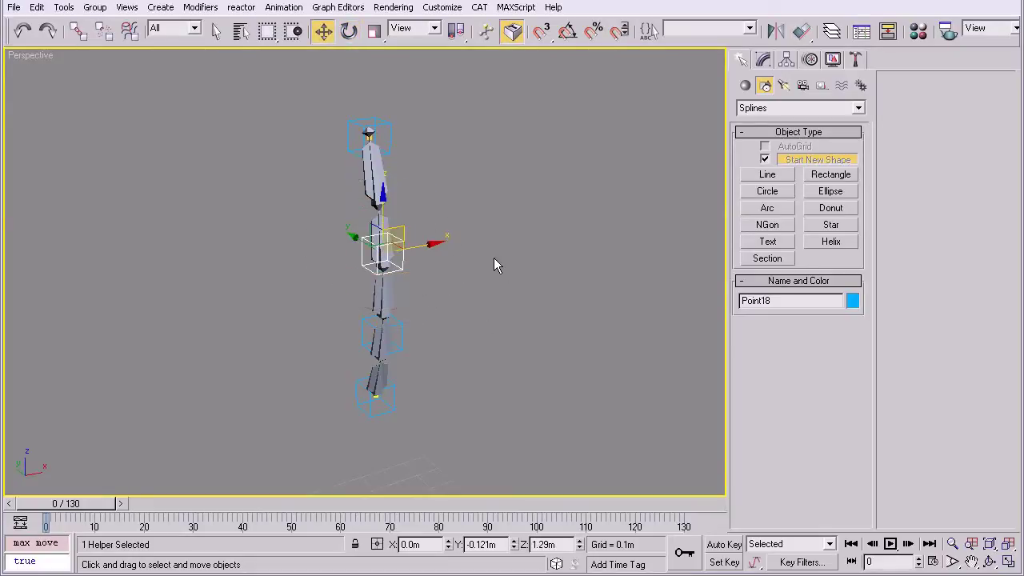
- Deselect the helper, display the scene in wireframe and show the bone chain in a maximized Left view
left_click(488, 335)
middle_click_drag(488, 335, 459, 320, "alt")
scroll(461, 240, "up", 5)
key("F3")
middle_click_drag(461, 231, 433, 288)
scroll(494, 292, "up", 8)
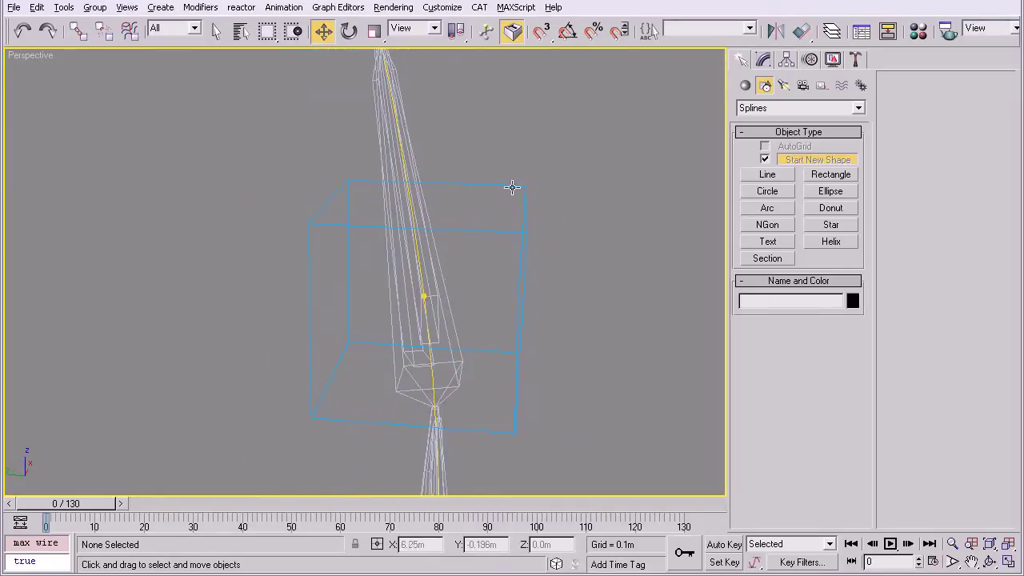
key("z")
key("alt+w")
left_click(265, 373)
key("alt+w")
scroll(462, 251, "up", 2)
middle_click_drag(561, 220, 509, 209)
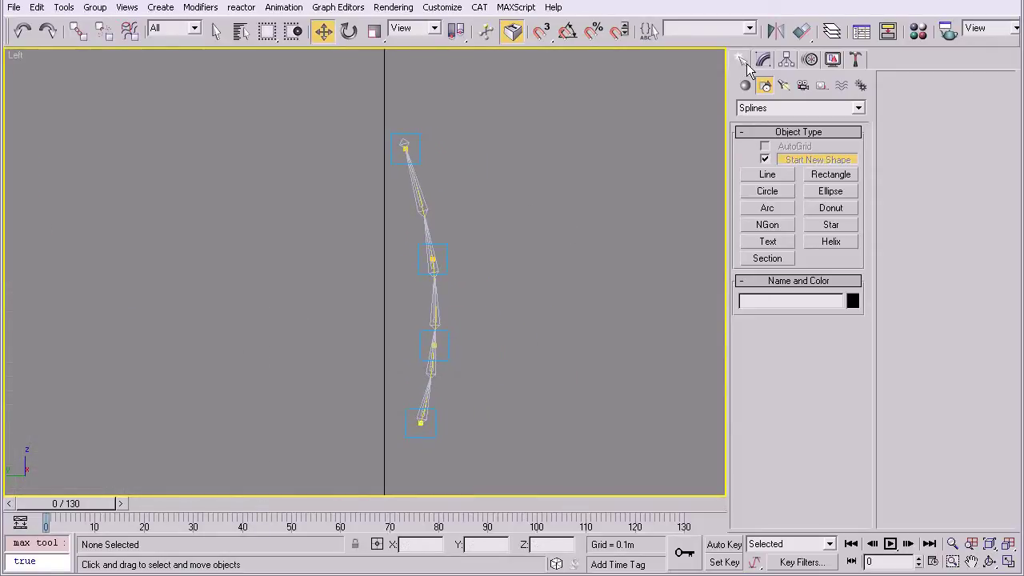
- Draw a curved four-vertex line from bottom to top beside the bone chain, following its curvature
left_click(768, 175)
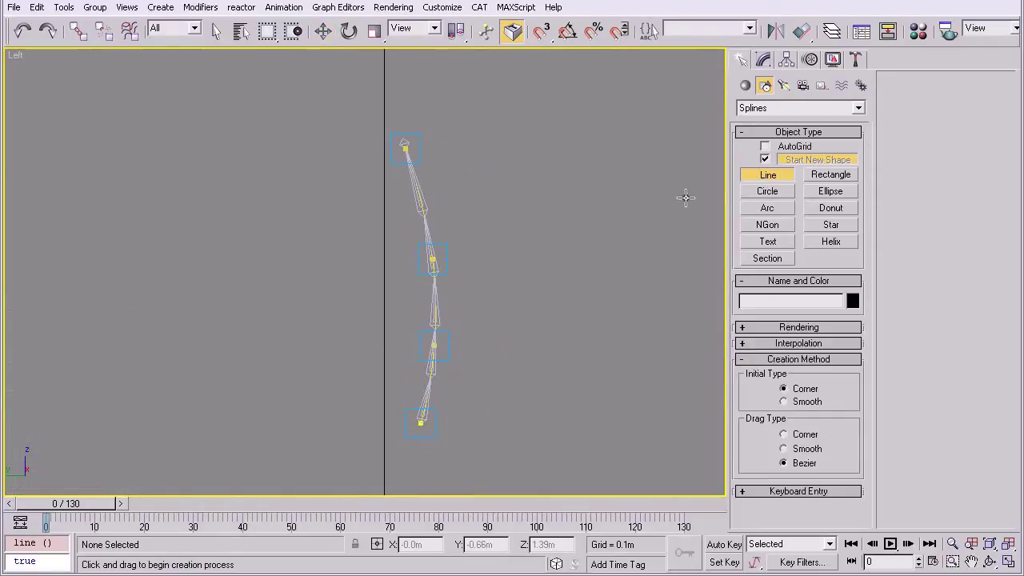
left_click(359, 421)
left_click_drag(374, 343, 370, 326)
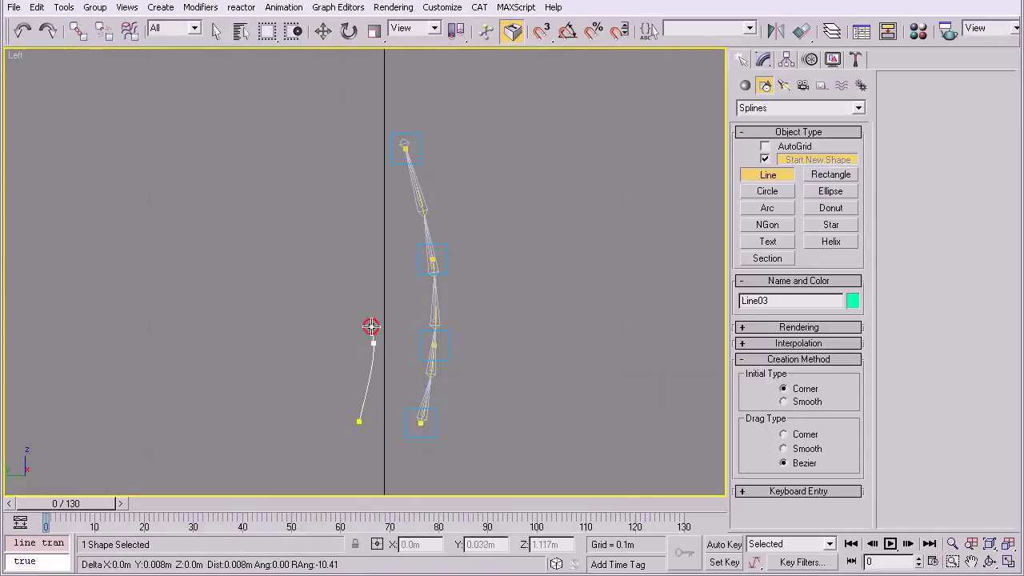
left_click(374, 258)
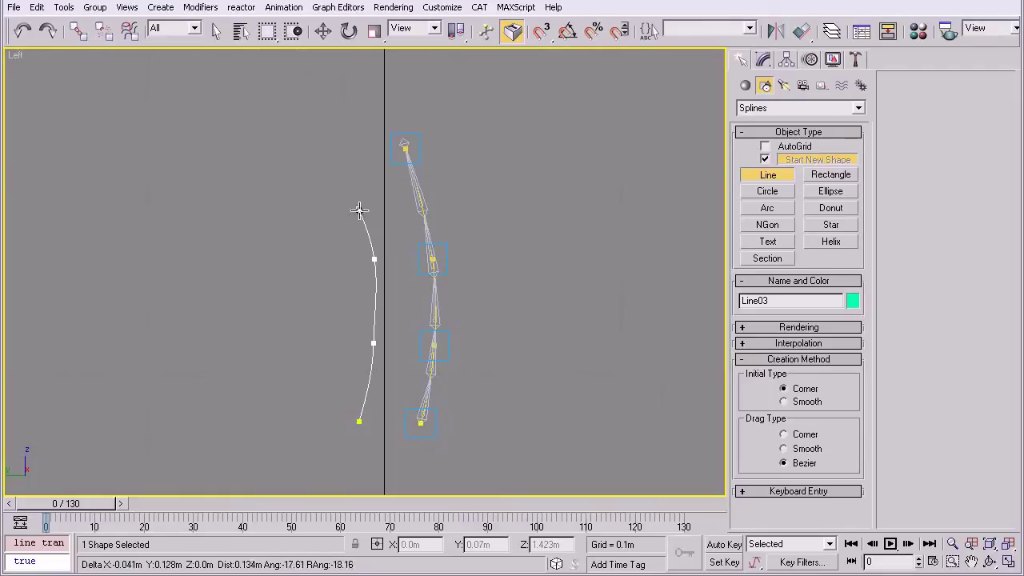
left_click(355, 148)
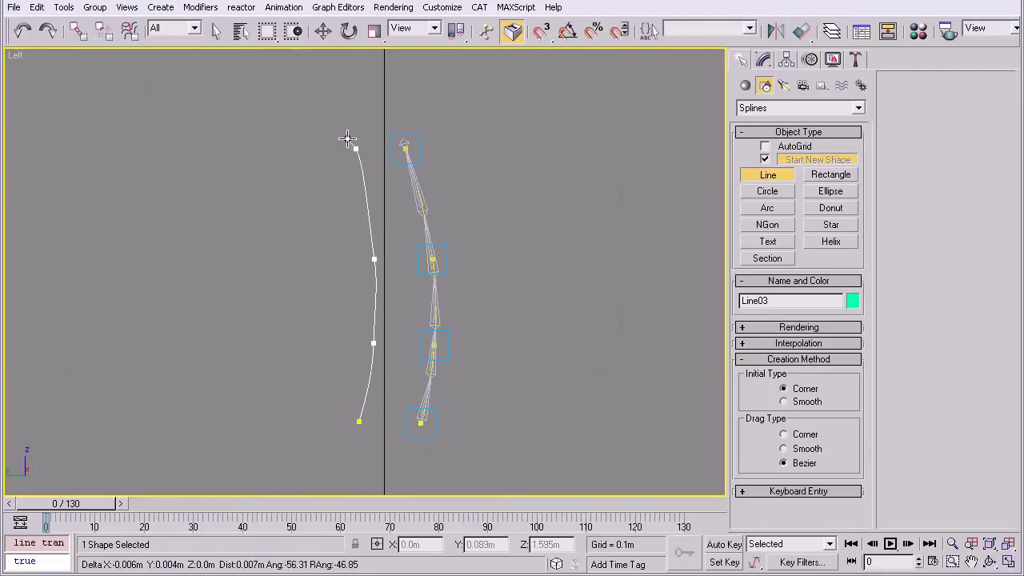
right_click(315, 202)
key("w")
- Return to a maximized Perspective view and turn on Vertex Ticks in the new line's object properties
key("alt+w")
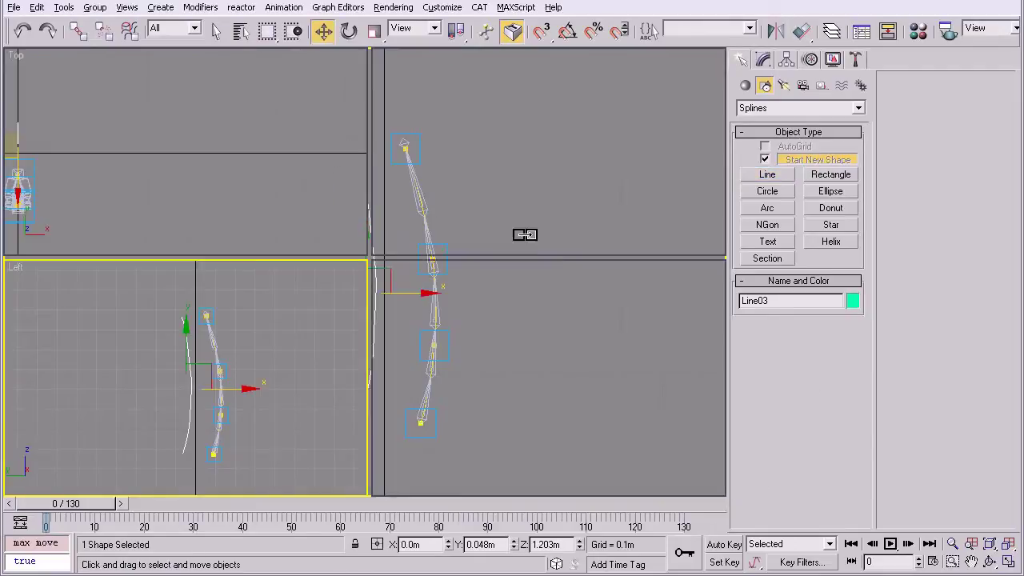
right_click(582, 373)
key("alt+w")
left_click(504, 315)
middle_click_drag(281, 241, 372, 247)
left_click_drag(371, 248, 297, 277)
right_click(244, 237)
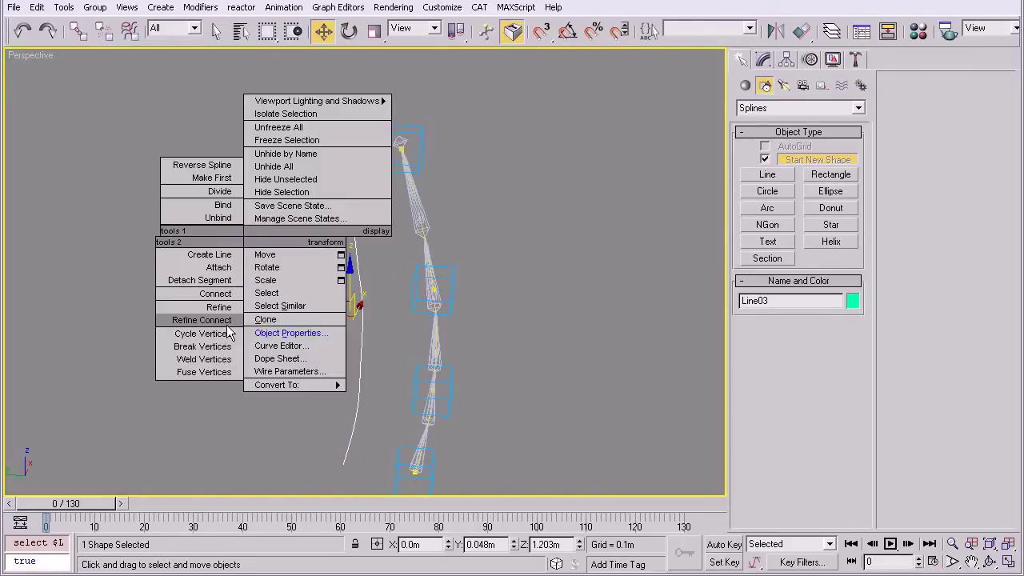
left_click(281, 332)
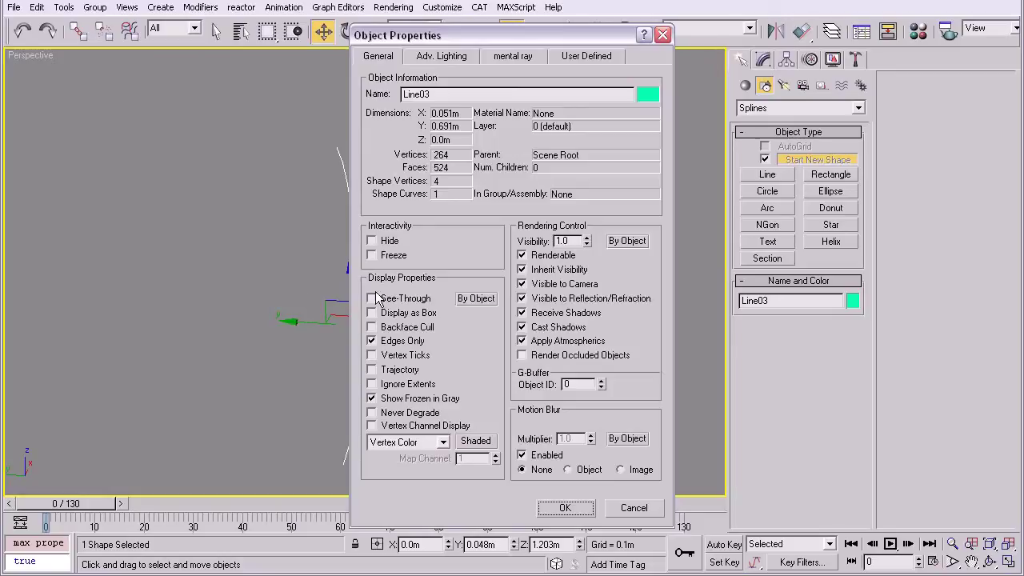
left_click(567, 508)
left_click(521, 229)
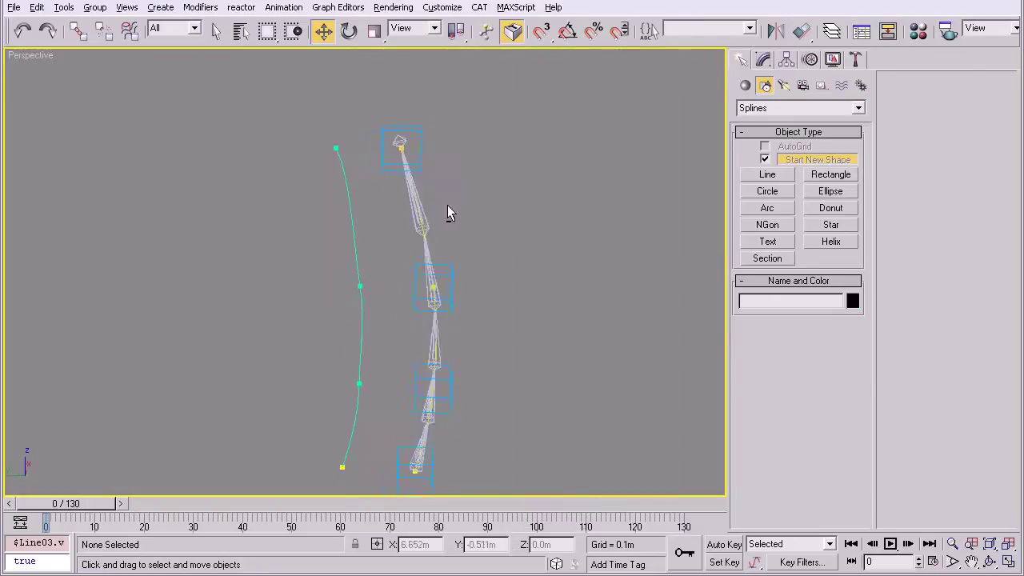
- Convert all four vertices of the line to Smooth and from Smooth to Bezier, and leave vertex editing
left_click(360, 238)
left_click(763, 59)
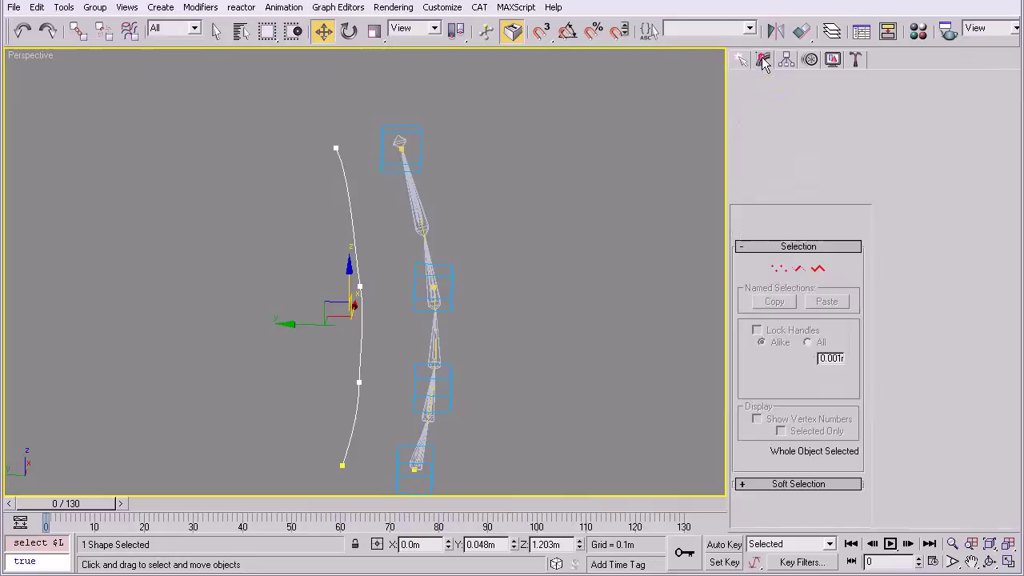
left_click(778, 268)
scroll(520, 262, "down", 2)
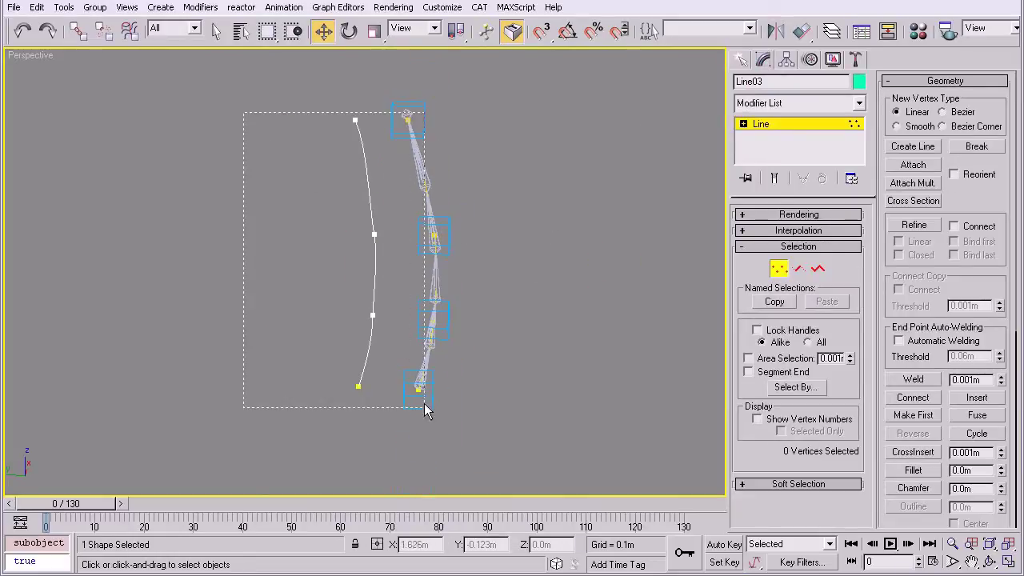
left_click_drag(406, 460, 406, 460)
right_click(197, 170)
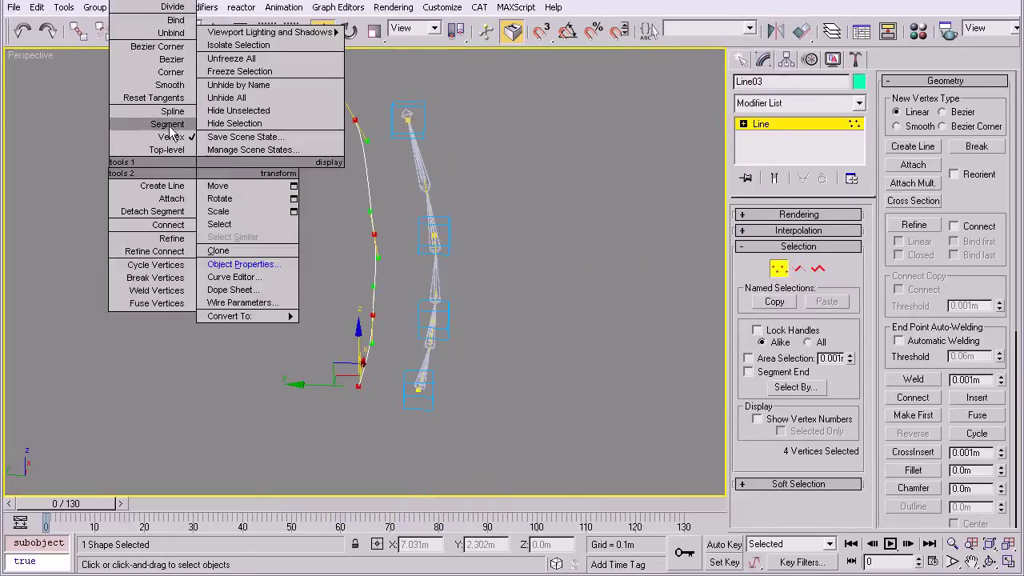
left_click(174, 86)
right_click(168, 108)
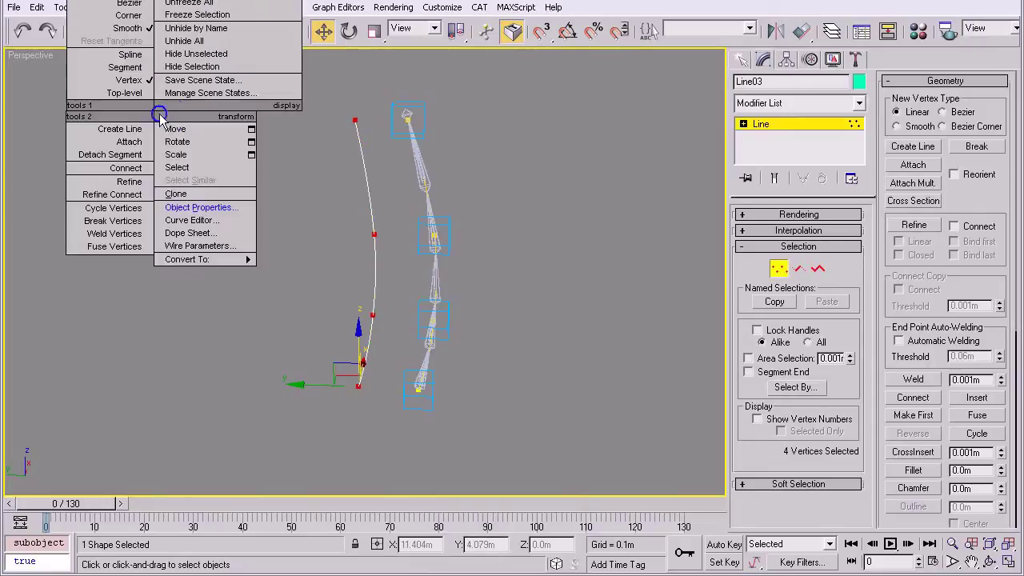
left_click(133, 8)
left_click(199, 194)
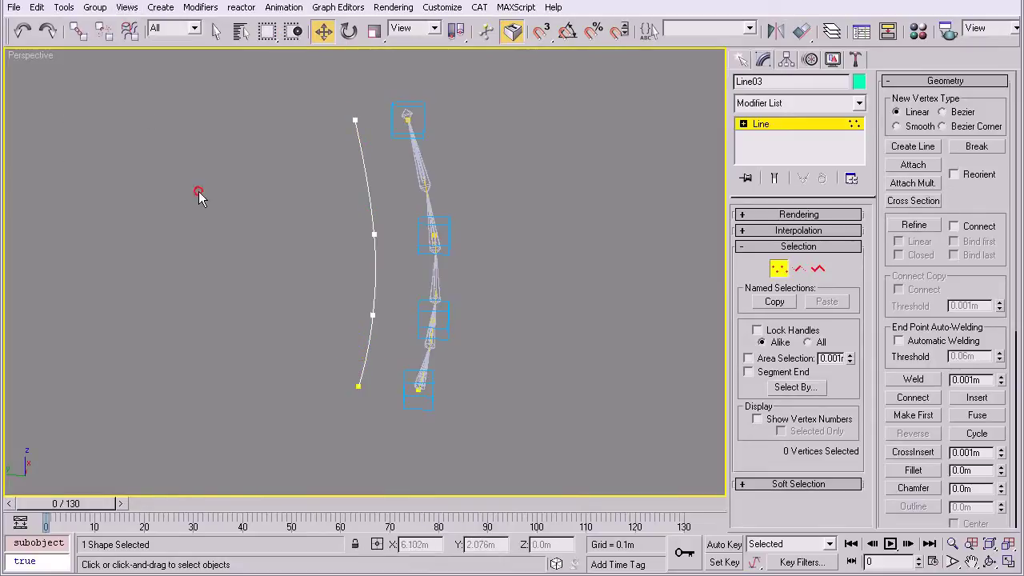
left_click(780, 270)
left_click(587, 331)
- Move the line along the X axis to about -0.244 m, away from the bone chain
middle_click_drag(553, 298, 587, 339)
scroll(587, 340, "down", 2)
scroll(576, 332, "up", 1)
middle_click_drag(406, 296, 565, 298, "alt")
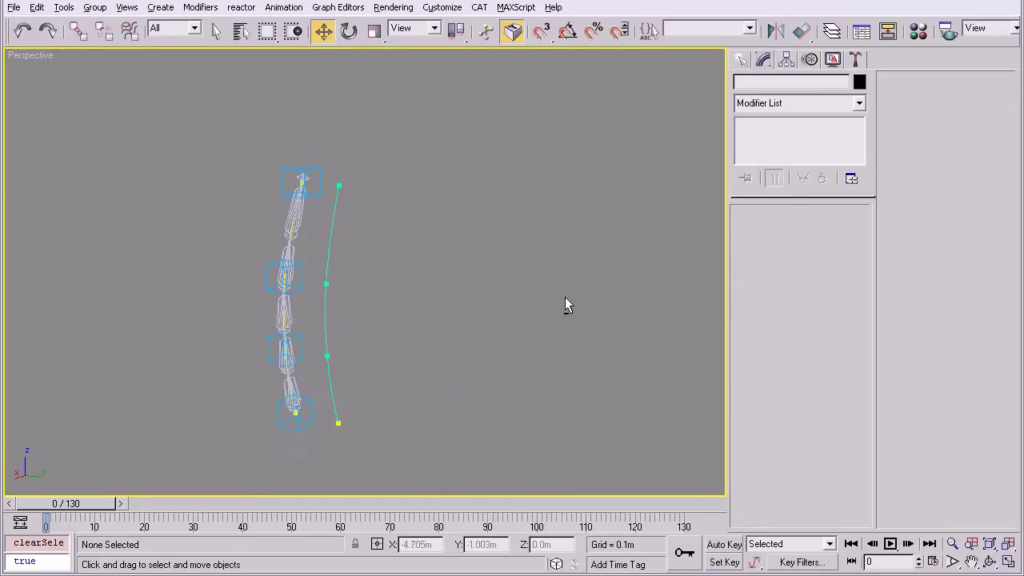
left_click(328, 298)
middle_click_drag(309, 290, 456, 387, "alt")
left_click_drag(431, 318, 343, 323)
middle_click_drag(395, 344, 588, 225, "alt")
- Apply the Spline IK Control modifier to the line and create unlinked box helpers of size 20.0 on its knots
left_click(859, 102)
scroll(837, 359, "down", 20)
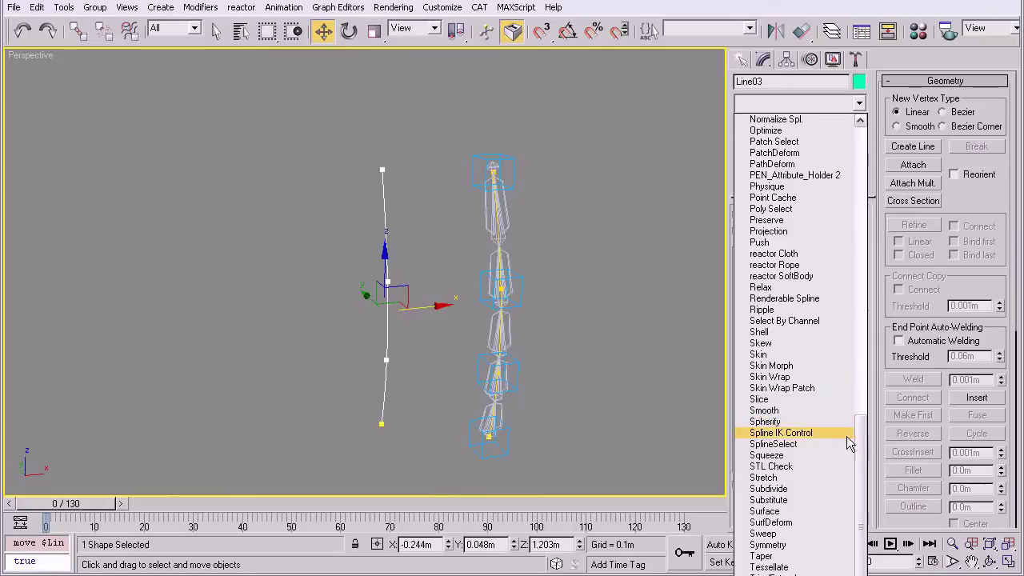
left_click(826, 433)
scroll(744, 440, "down", 4)
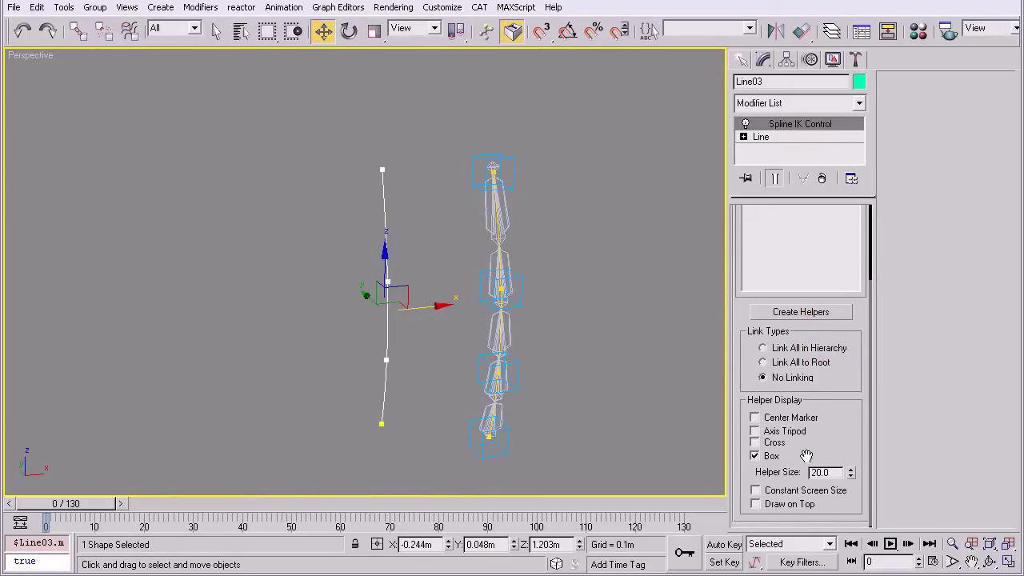
scroll(736, 382, "up", 2)
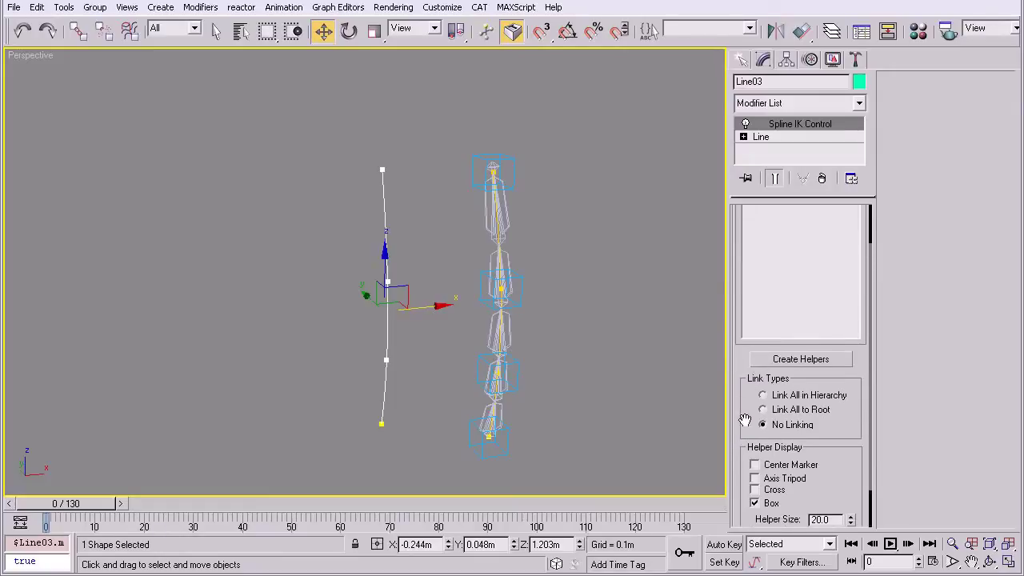
left_click_drag(745, 420, 750, 306)
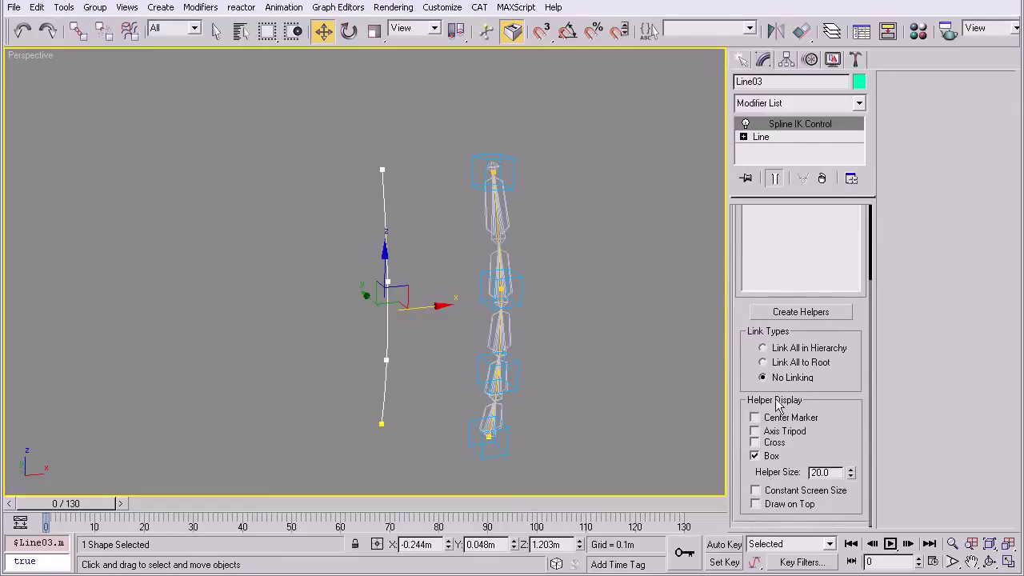
left_click(808, 313)
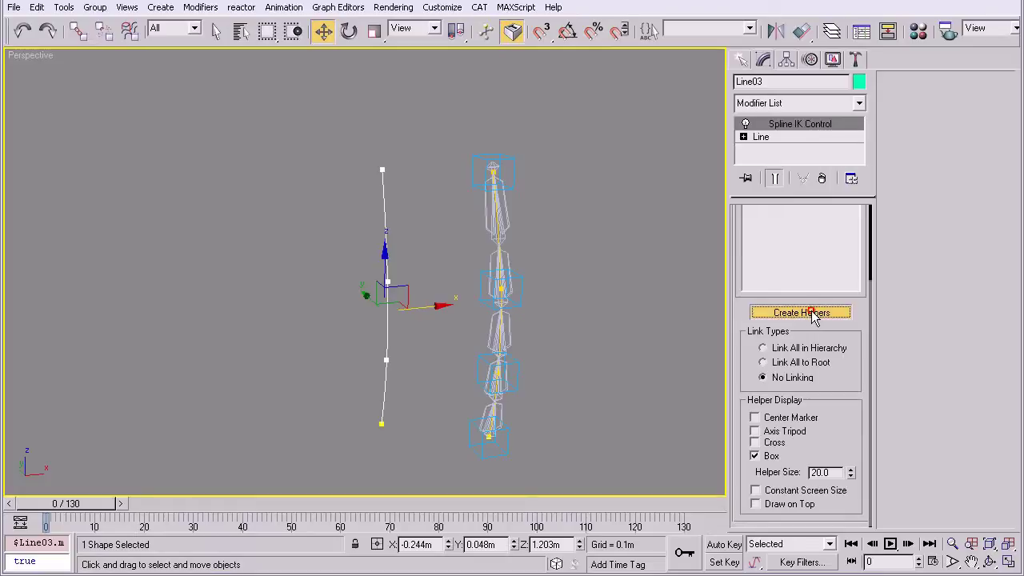
left_click(439, 350)
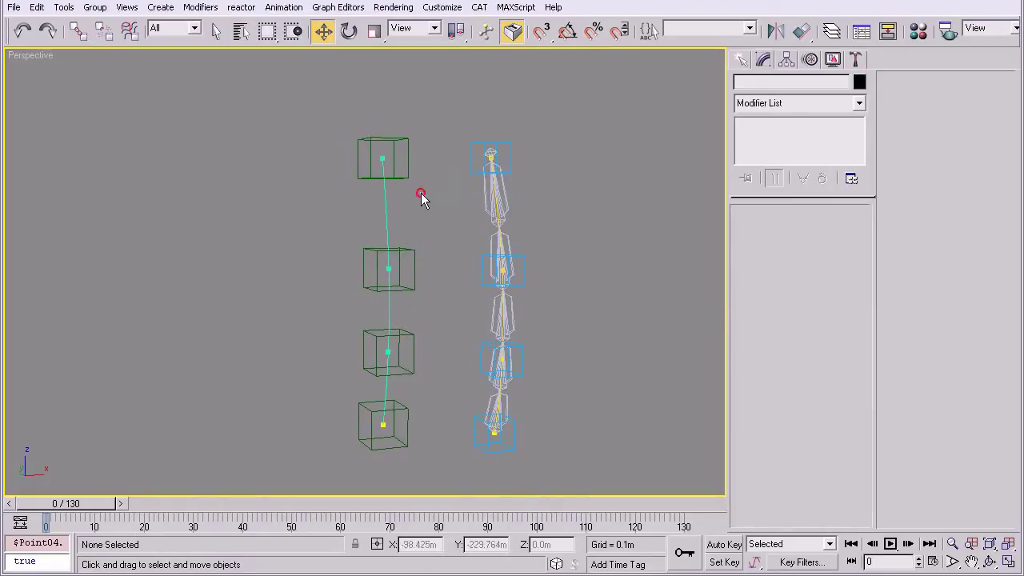
- Try moving the line's top and second helpers to test how they drive the curve, and undo the move
left_click_drag(397, 162, 395, 160)
mouse_move(397, 161)
middle_mouse_down("alt")
mouse_move(411, 157)
mouse_move(395, 164)
middle_mouse_up("alt")
mouse_move(395, 167)
left_mouse_down()
mouse_move(375, 163)
mouse_move(415, 163)
mouse_move(391, 159)
left_mouse_up()
left_click(392, 292)
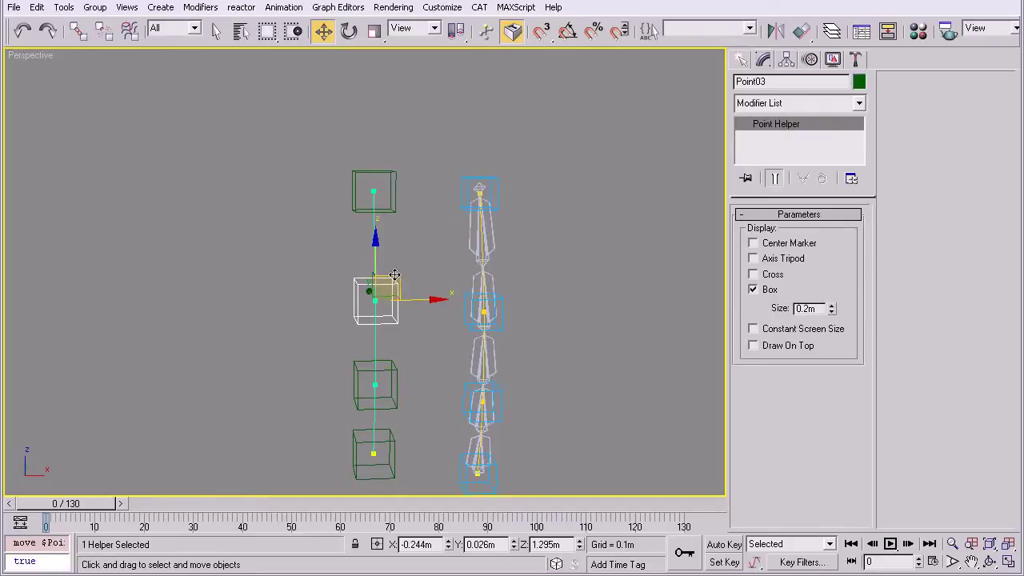
left_click_drag(390, 287, 353, 277)
key("ctrl+z")
left_click(292, 281)
middle_click_drag(292, 279, 292, 243)
middle_click_drag(293, 242, 375, 245, "alt")
- With Auto Key on at frame 83, move the line's second helper from the top along the X axis
left_click(405, 257)
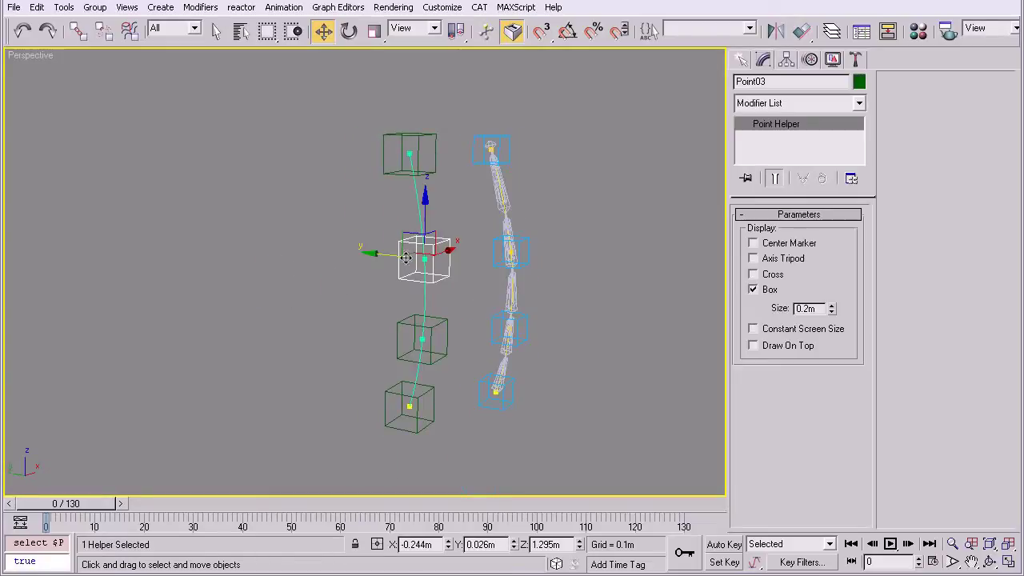
left_click_drag(114, 499, 445, 503)
key("n")
middle_click_drag(447, 277, 424, 301)
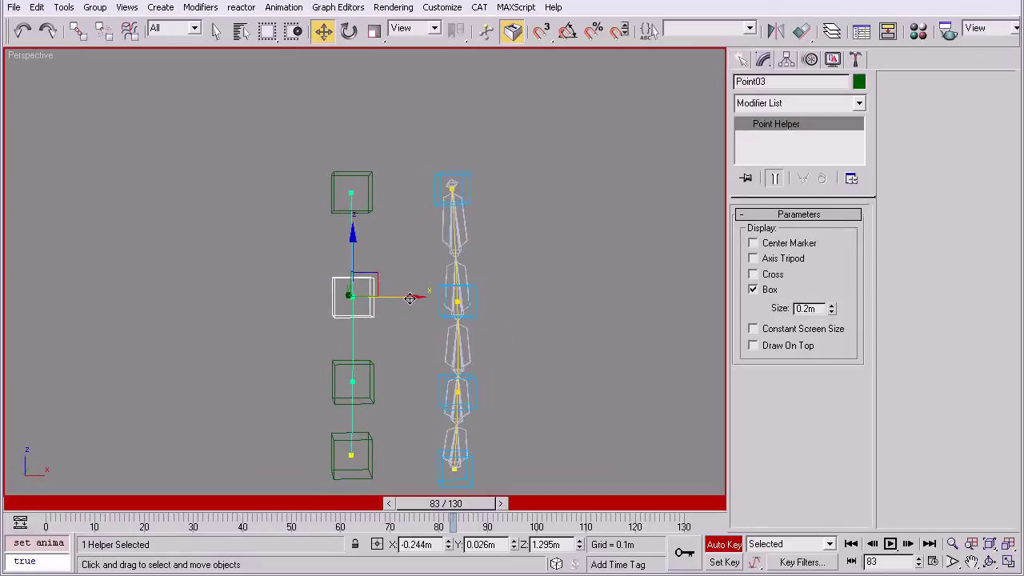
left_click_drag(409, 298, 310, 313)
- Return to frame 0, delete the second helper's animation keys and turn off Auto Key
left_click_drag(441, 508, 15, 449)
middle_click_drag(350, 304, 387, 316, "alt")
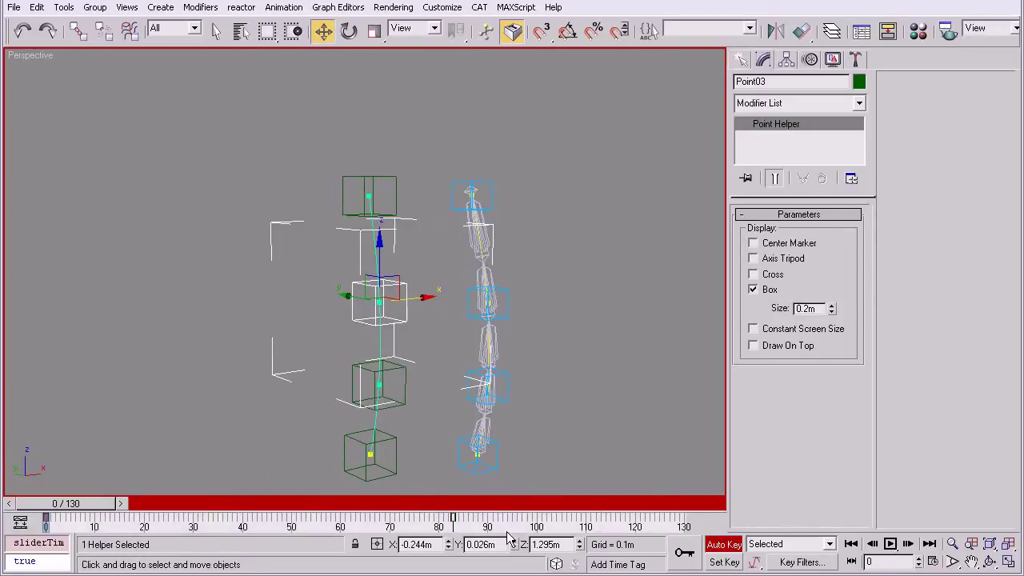
key("Delete")
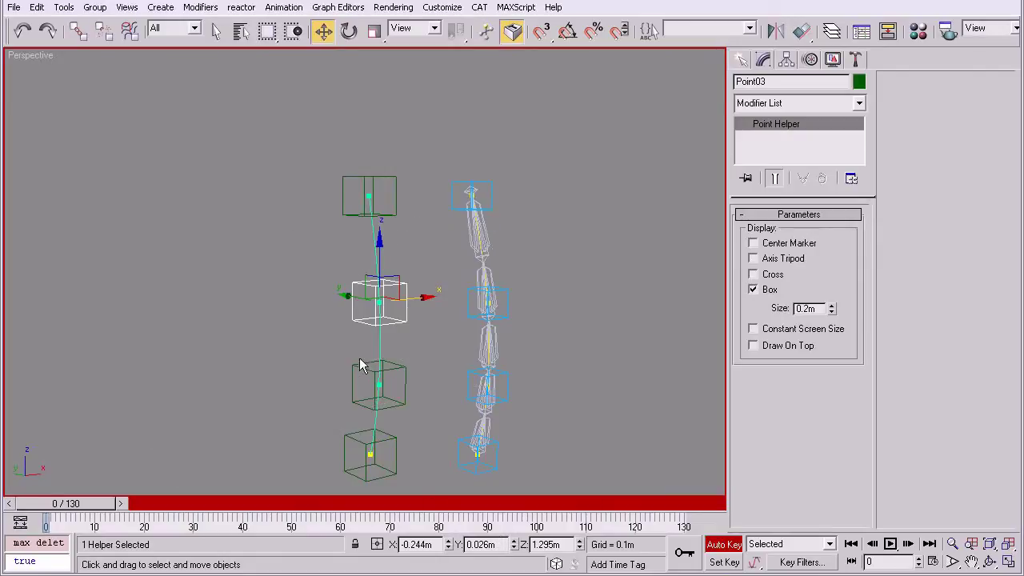
left_click(443, 335)
middle_click_drag(368, 438, 360, 393)
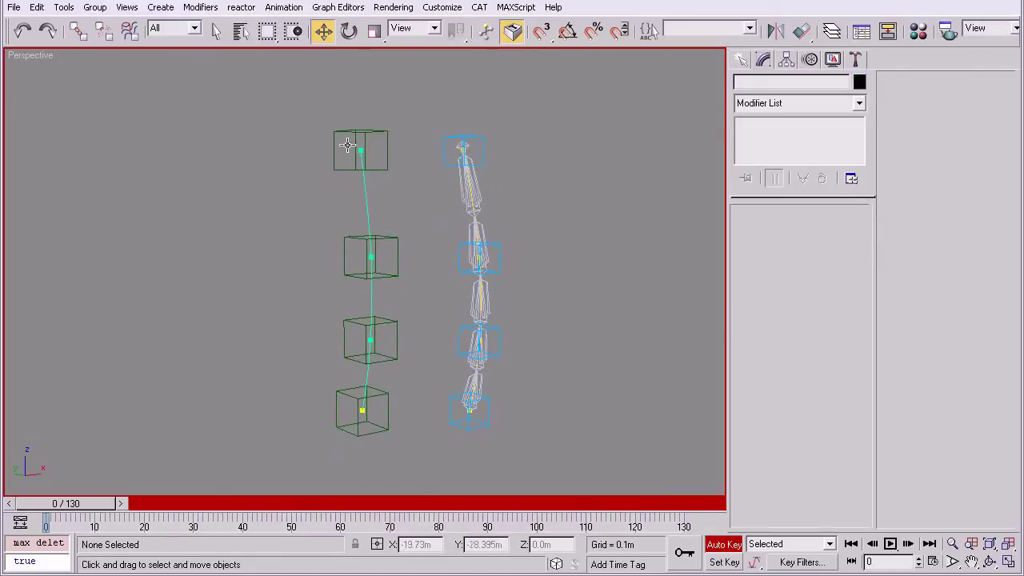
middle_click_drag(343, 314, 387, 308, "alt")
middle_click_drag(478, 322, 382, 284, "alt")
key("n")
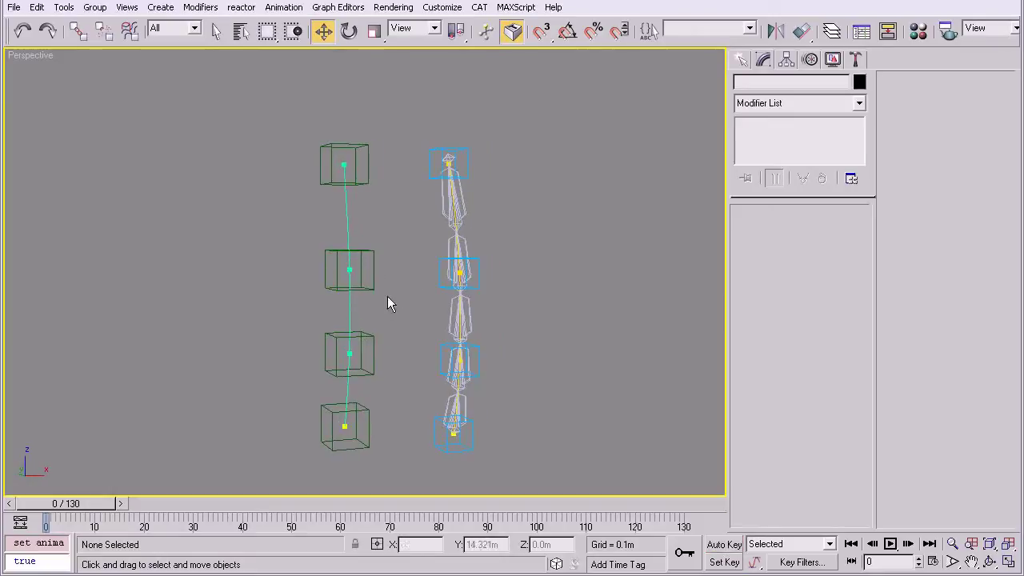
- Remove the Spline IK Control modifier from the line and delete its four box helpers
left_click(350, 314)
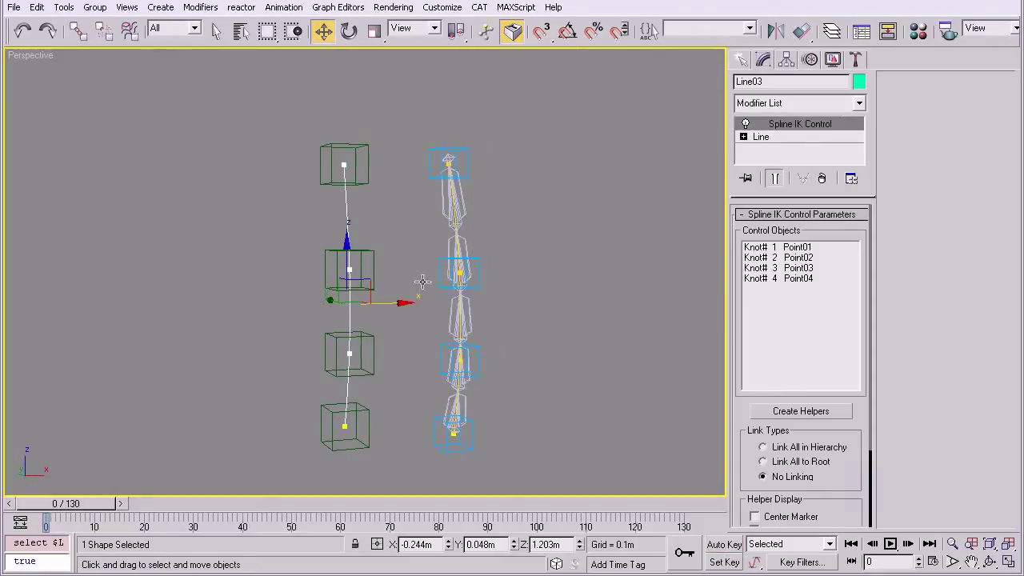
left_click(821, 179)
left_click_drag(258, 125, 311, 432)
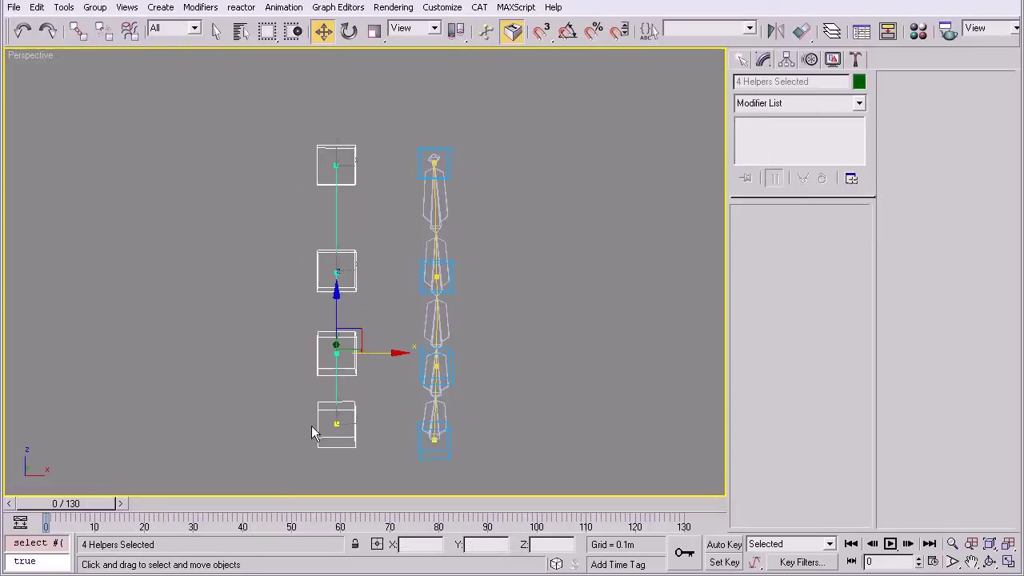
key("Delete")
- Delete the old bone chain together with its control helpers, keeping the line
left_click_drag(408, 438, 408, 438)
key("Delete")
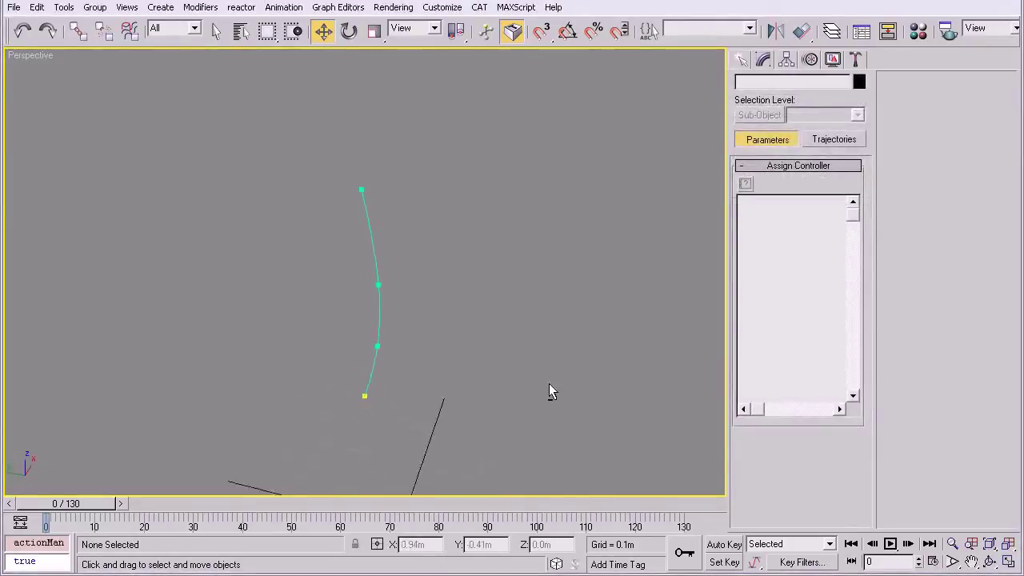
- In the Left view, draw a curved chain of five bones plus an end bone beside the line, from bottom to top
key("alt+w")
left_click(265, 362)
key("alt+w")
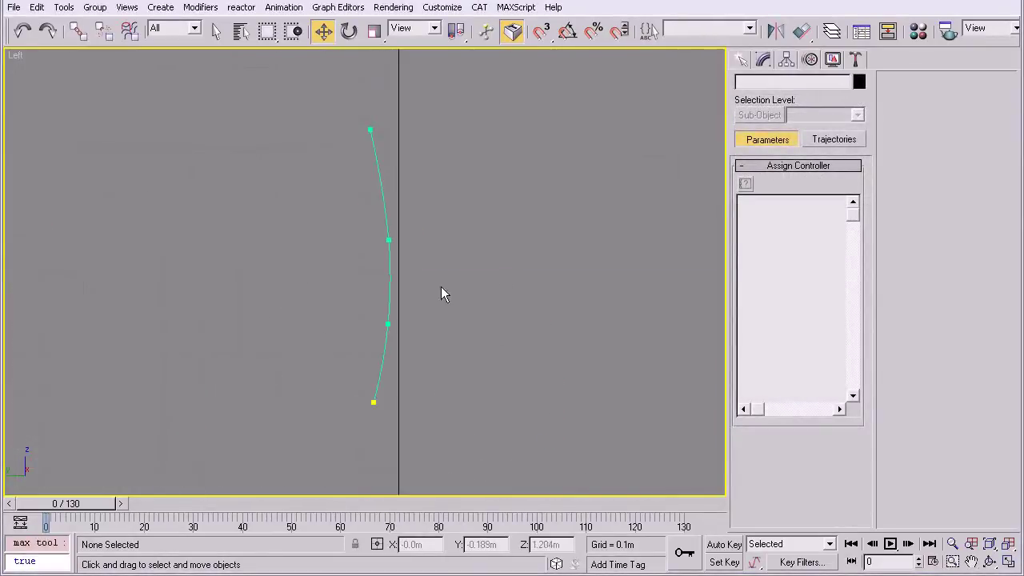
left_click(284, 7)
left_click(318, 222)
left_click(839, 185)
left_click(428, 397)
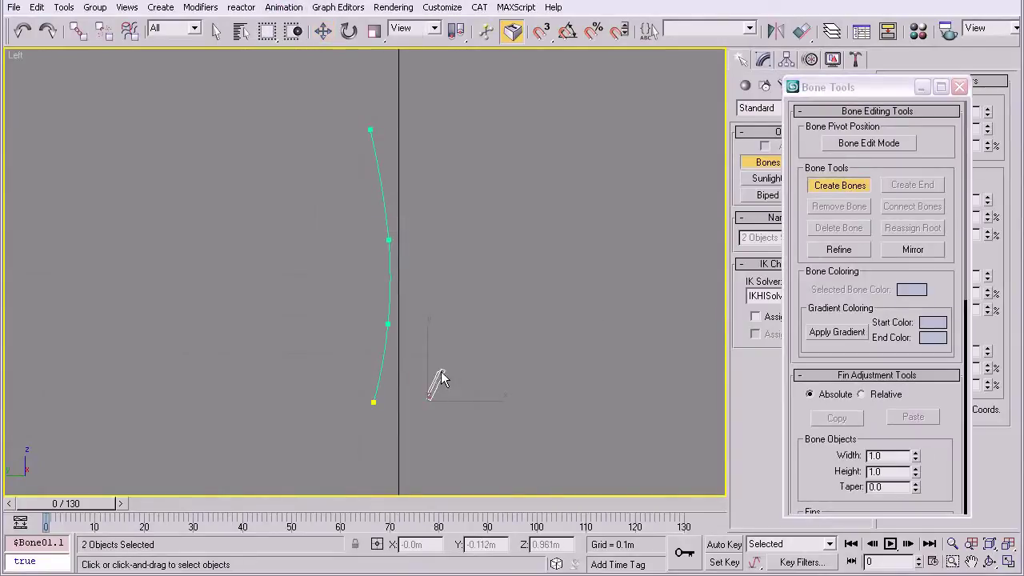
left_click(441, 347)
left_click(419, 129)
right_click(415, 103)
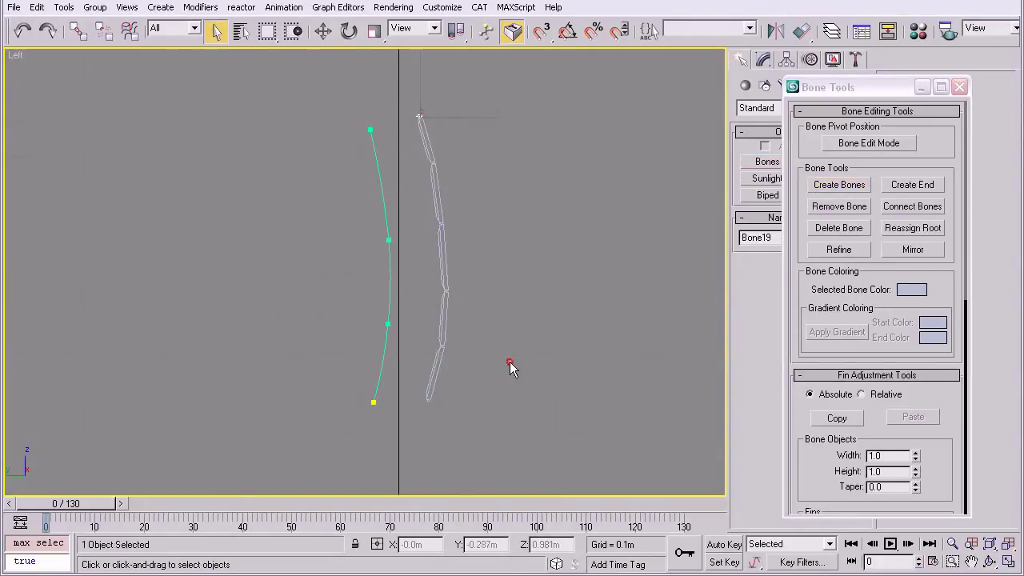
- Select the whole new bone chain and set its bone width to 3, height to 3 and taper to 90
right_click(430, 391)
left_click(894, 456)
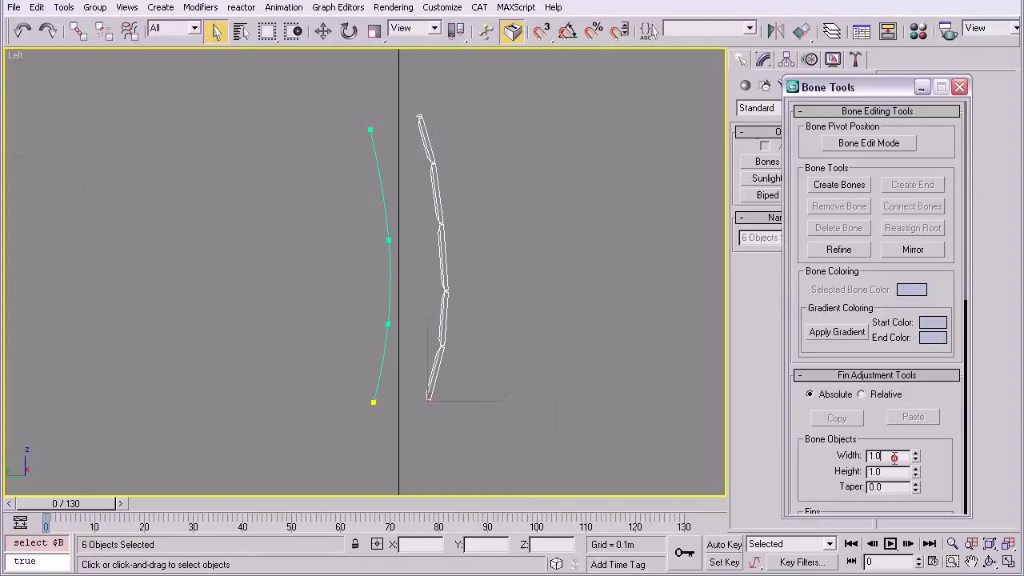
type("3")
key("Tab")
left_click(839, 468)
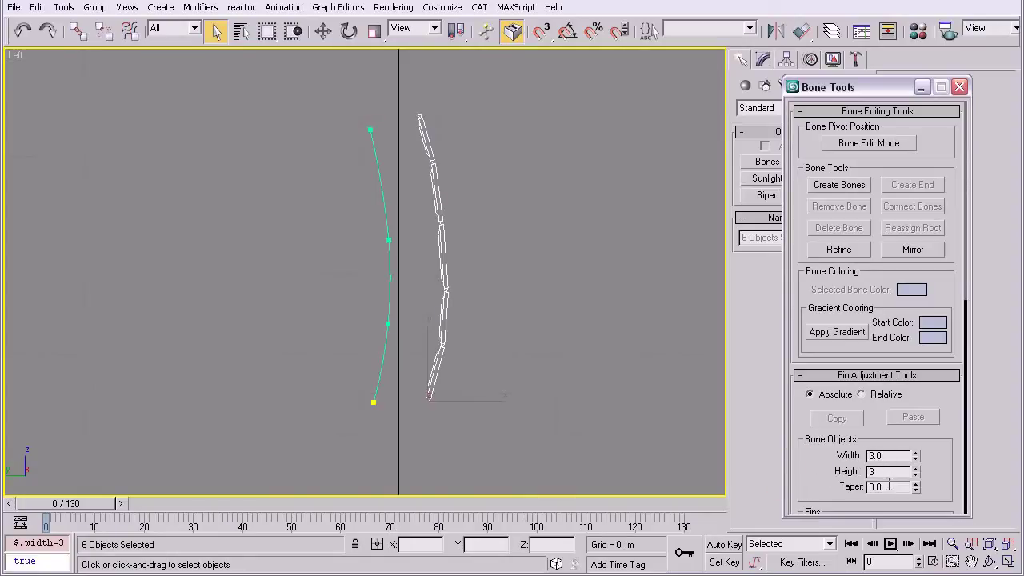
key("Tab")
type("90")
key("Return")
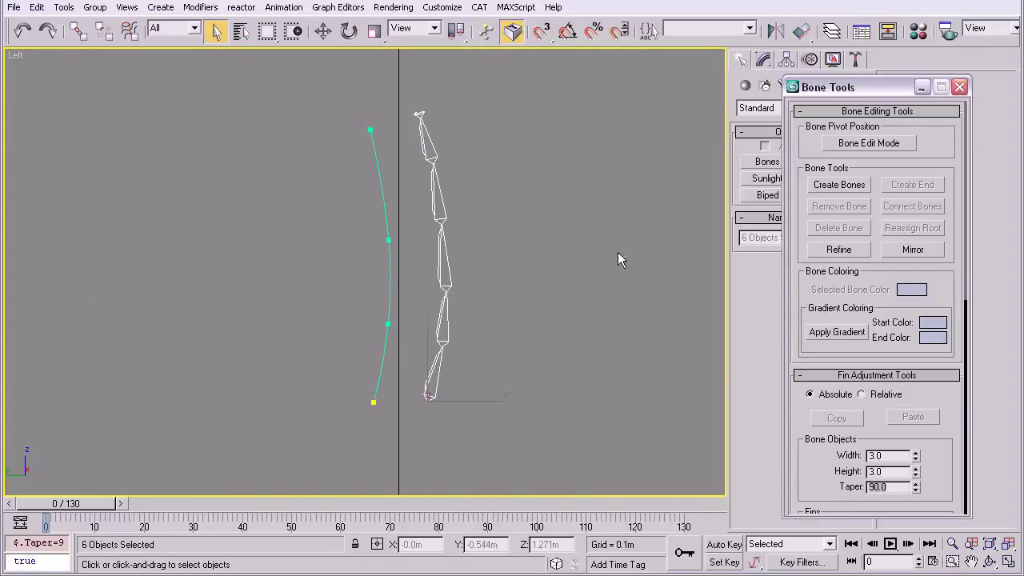
- Delete the small end bone of the chain and create a new end on the topmost remaining bone
left_click_drag(457, 92, 421, 132)
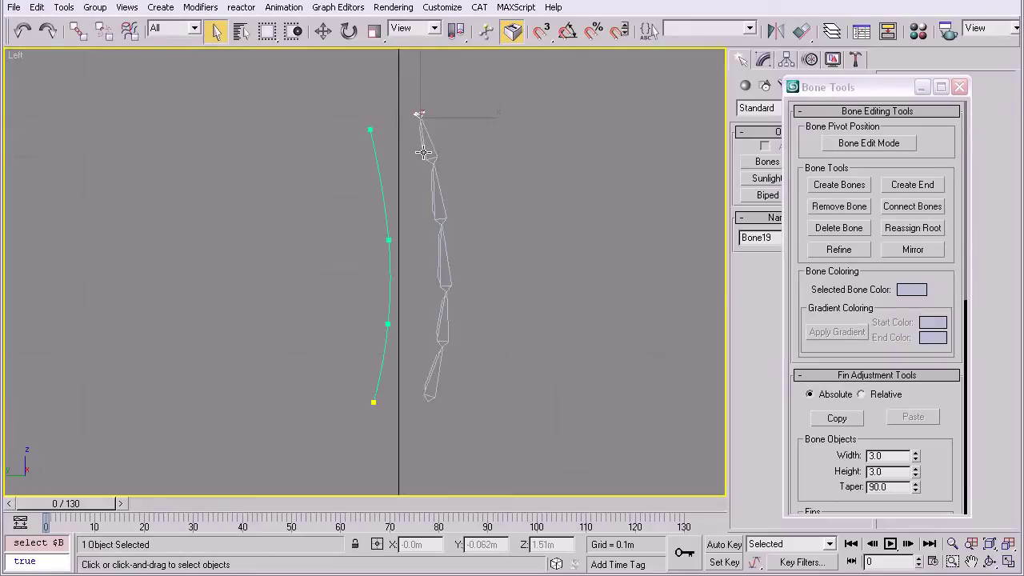
left_click(416, 142)
left_click(915, 188)
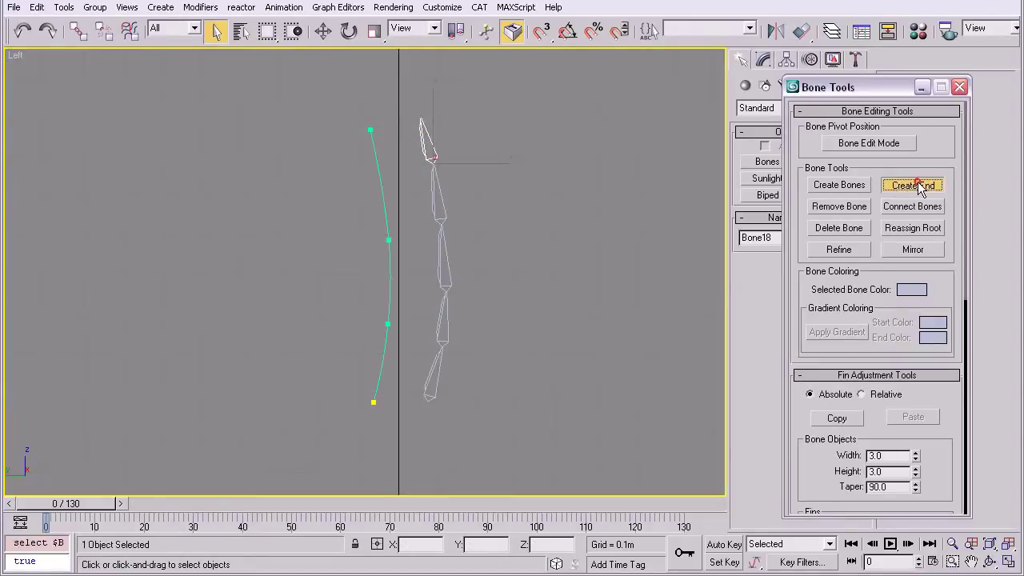
- In the Perspective view, select all six bones and give them side fins of size 2, with front fins off
middle_click_drag(504, 243, 501, 253)
key("alt+w")
right_click(508, 398)
key("alt+w")
left_click(452, 214)
left_click_drag(425, 114, 340, 432)
left_click_drag(798, 466, 808, 332)
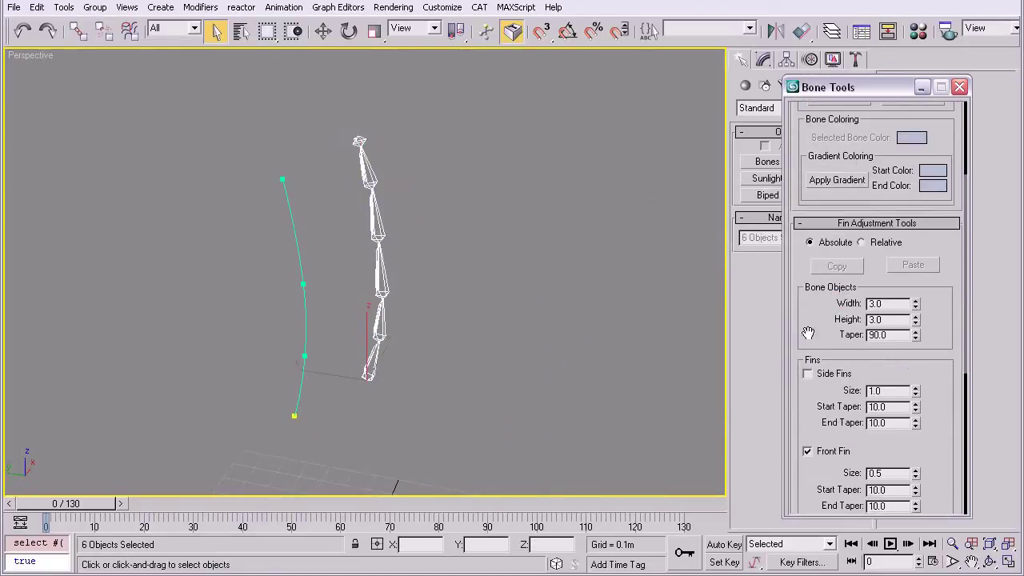
left_click(807, 374)
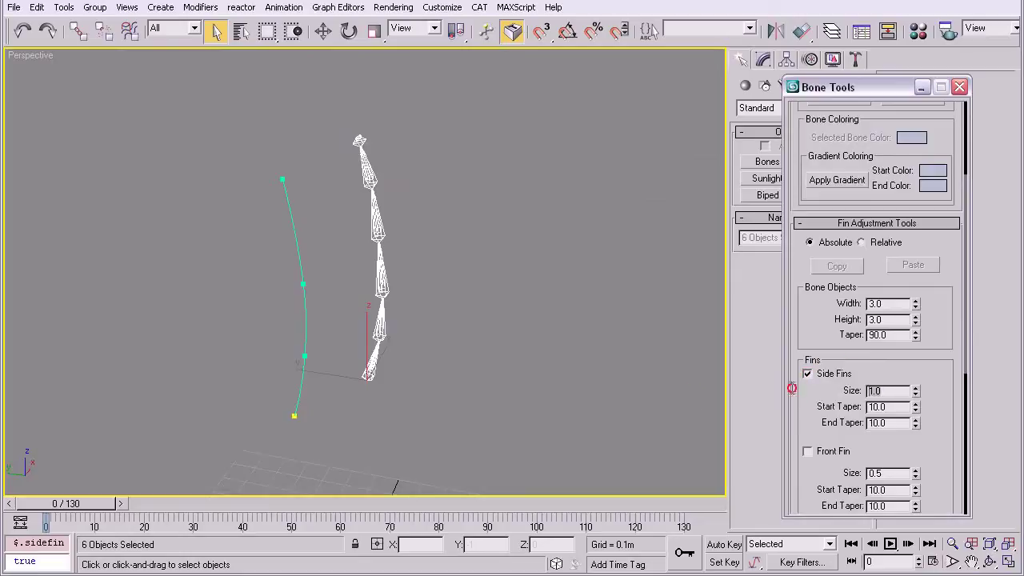
type("2")
key("Return")
middle_click_drag(504, 292, 399, 212, "alt")
- Turn off the side fins on the chain's small end bone and deselect it
left_click(381, 210)
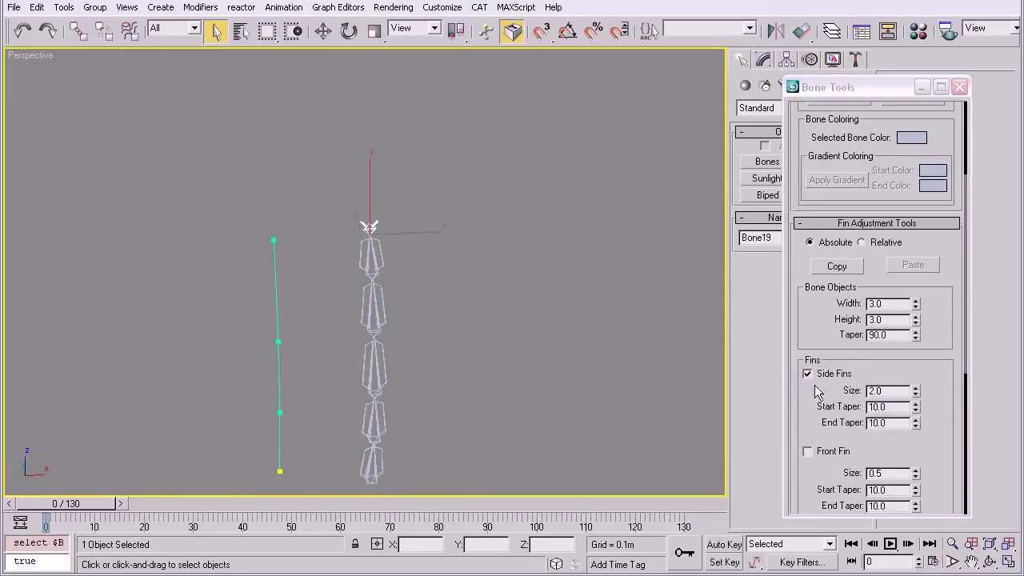
left_click(808, 374)
left_click(437, 383)
- Switch the Perspective view to shaded display and close the Bone Tools window
mouse_move(437, 383)
middle_mouse_down("alt")
mouse_move(514, 370)
mouse_move(491, 391)
mouse_move(527, 324)
mouse_move(519, 347)
mouse_move(538, 346)
middle_mouse_up("alt")
key("F3")
key("alt+z")
left_click_drag(538, 347, 546, 361)
middle_click_drag(547, 361, 529, 334, "alt")
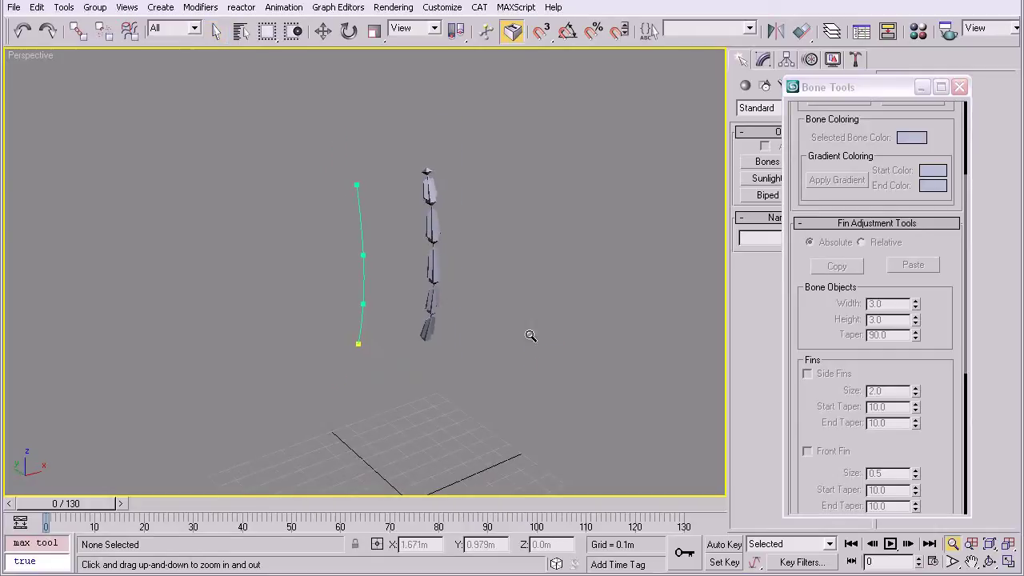
left_click(960, 88)
- Create a point helper on the grid and raise it along Z to a height of about 1.08 m near the line
left_click(160, 8)
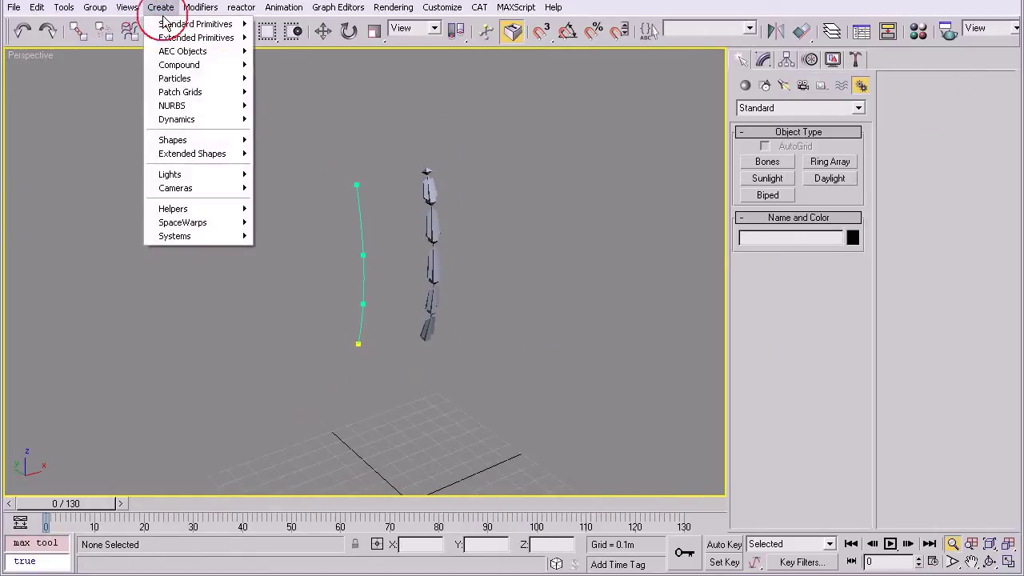
mouse_move(208, 210)
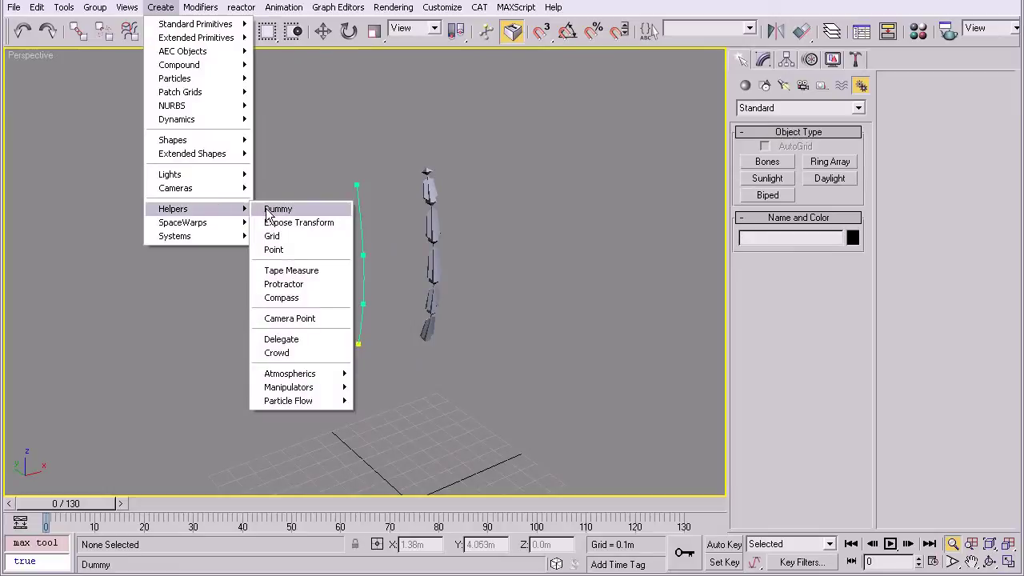
left_click(290, 250)
left_click(373, 450)
key("w")
middle_click_drag(405, 398, 502, 383, "alt")
middle_click_drag(357, 414, 387, 302)
left_click_drag(357, 361, 356, 140)
middle_click_drag(356, 140, 383, 232)
middle_click_drag(384, 232, 337, 275, "alt")
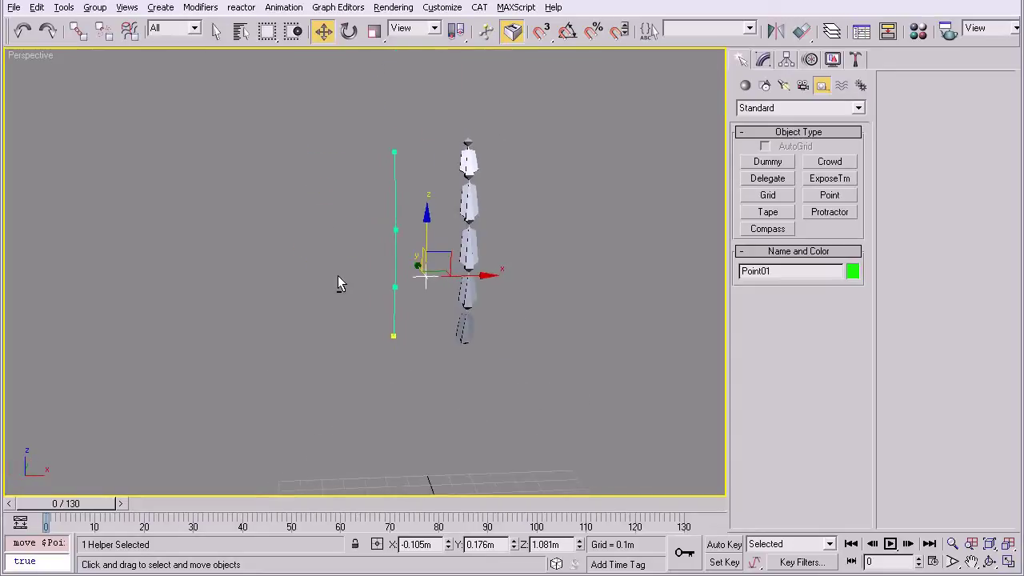
- Assign a Path Constraint controller to the point helper's position
left_click(811, 61)
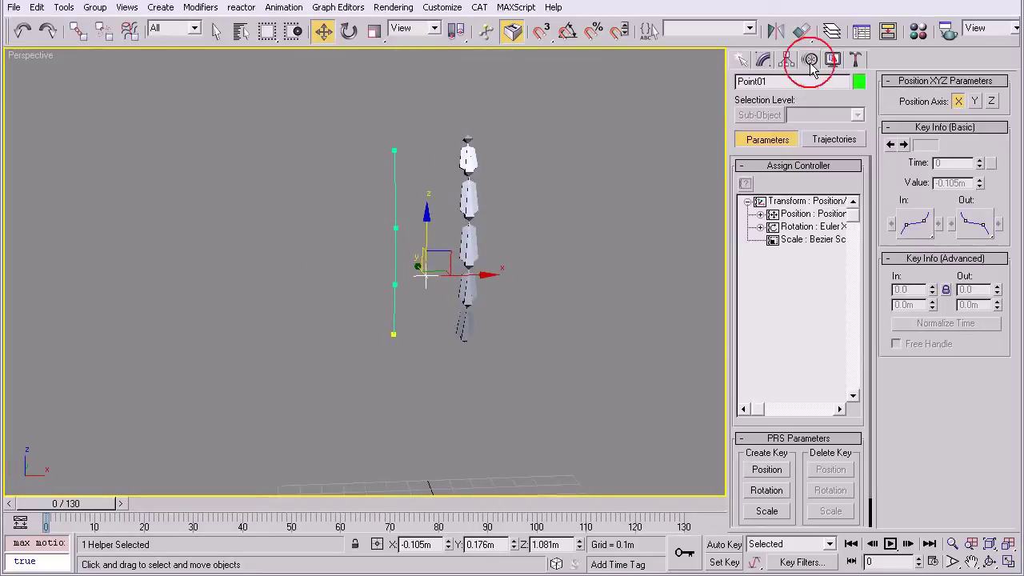
left_click(796, 216)
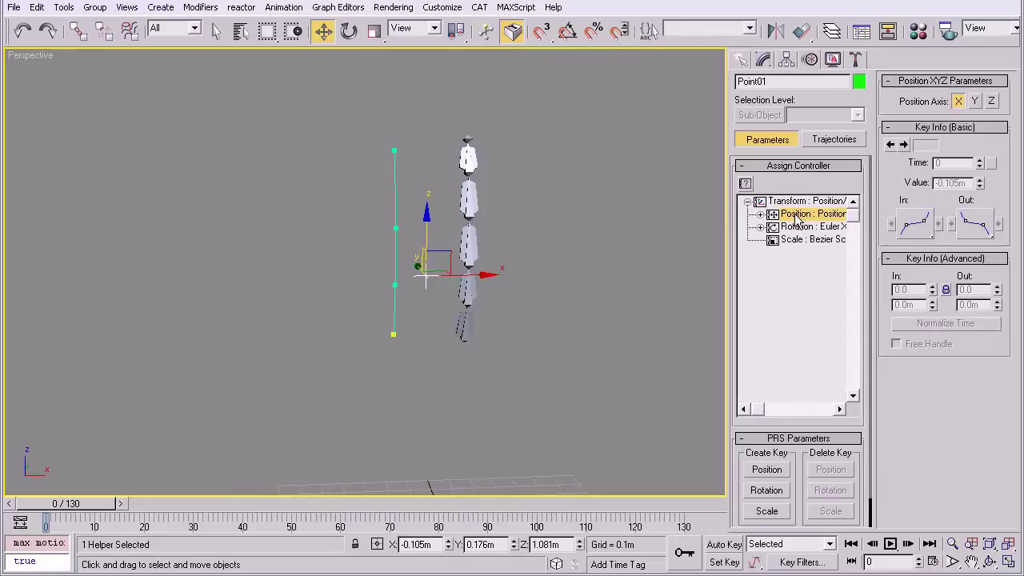
left_click(745, 184)
left_click_drag(497, 128, 577, 152)
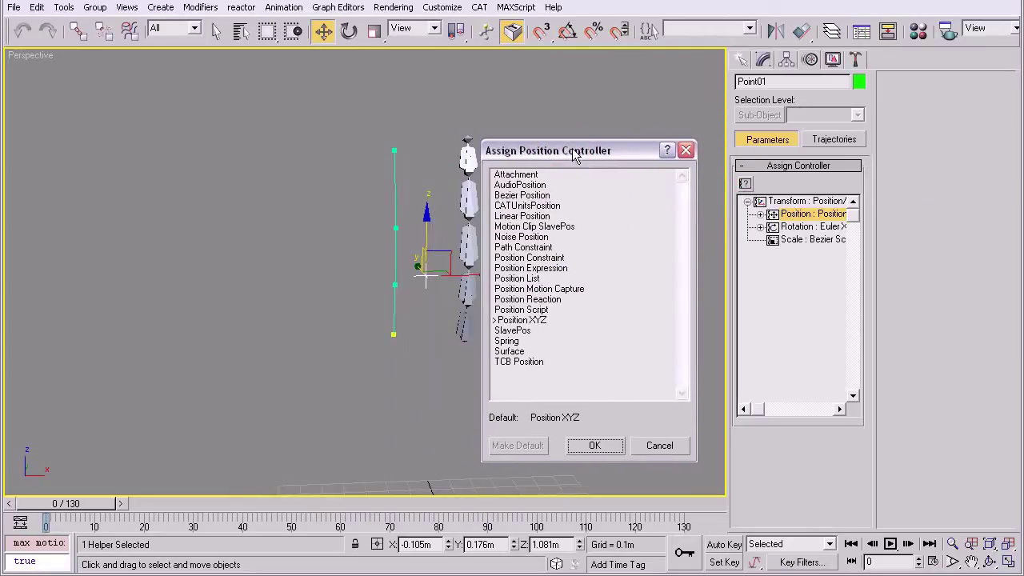
left_click(518, 248)
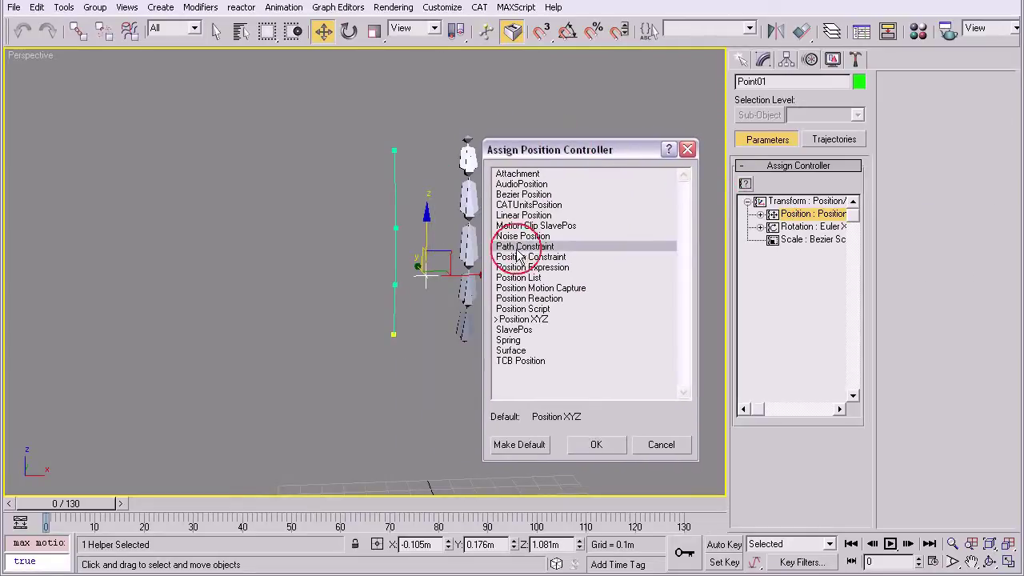
left_click(599, 445)
- Add the line as the point helper's path and delete its path animation keys at frames 0 and 130
middle_click_drag(542, 323, 522, 314, "alt")
left_click(943, 101)
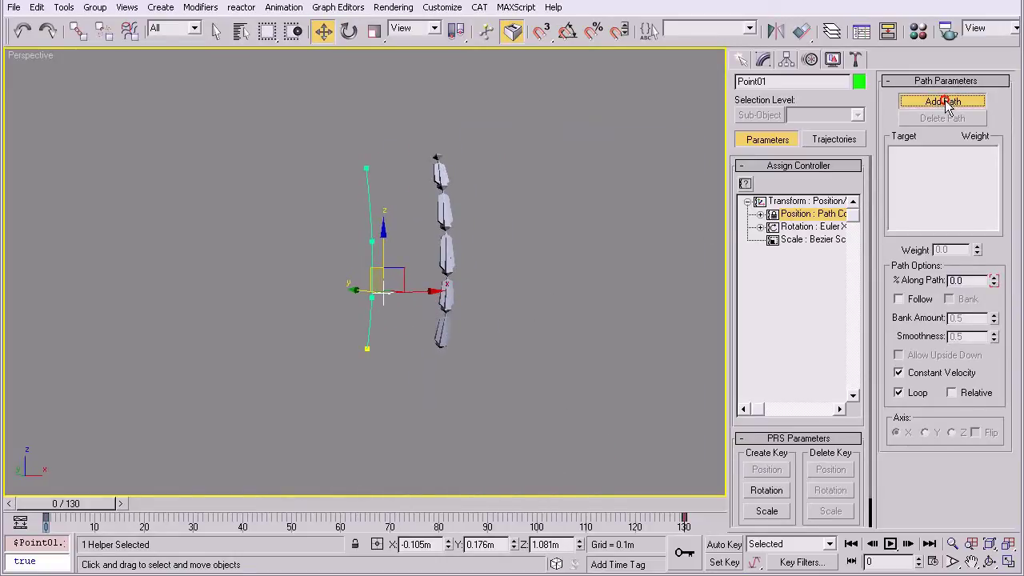
left_click(370, 241)
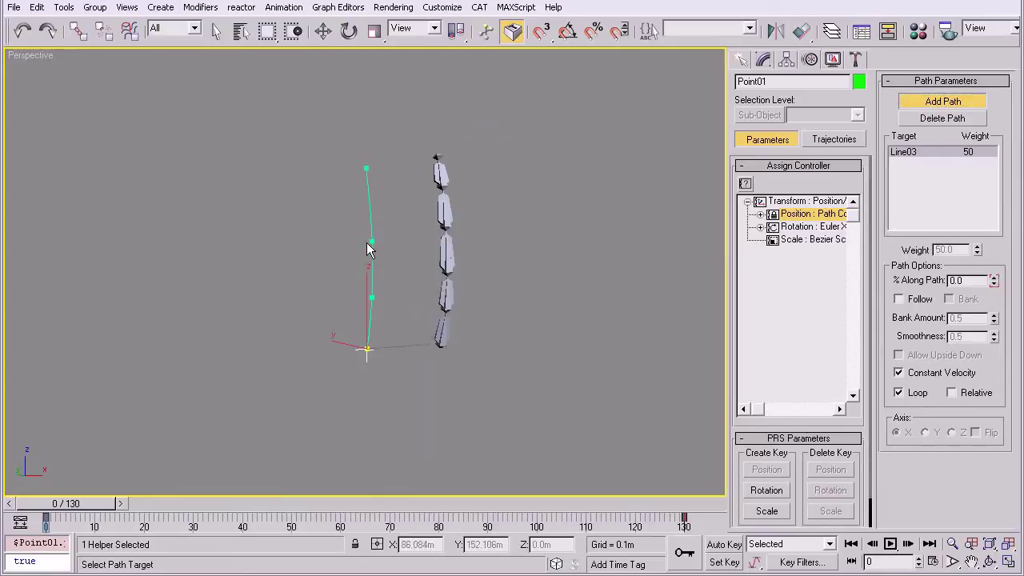
left_click(951, 105)
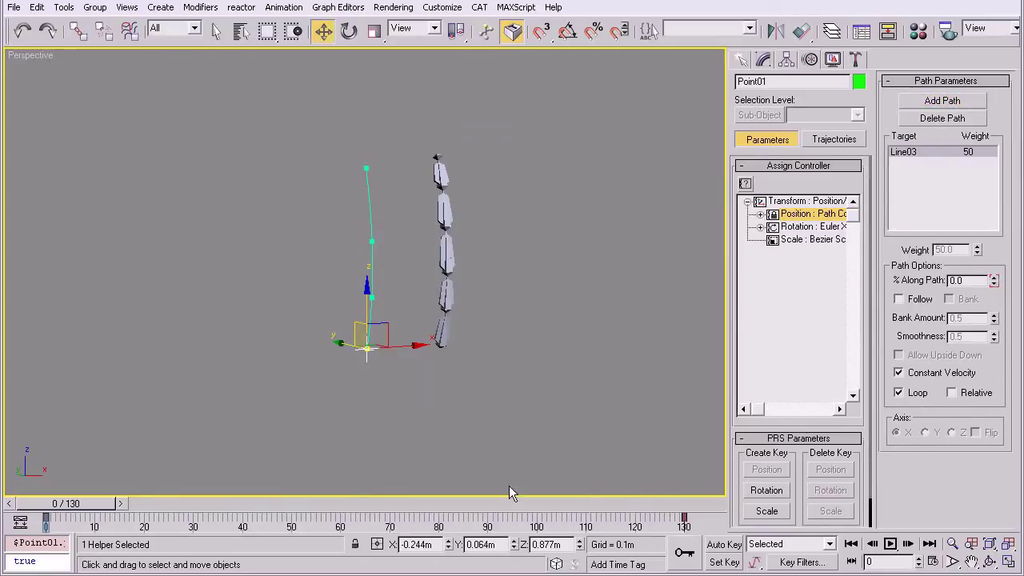
left_click_drag(116, 502, 48, 472)
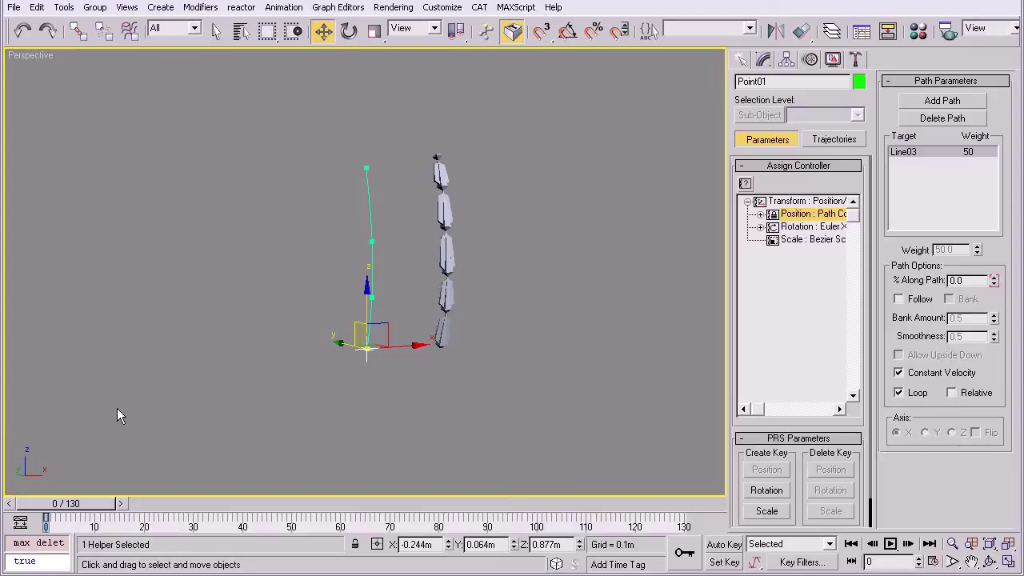
- Clone the point helper upward along the line as five copies, spaced about 20.45% of the path apart
middle_click_drag(422, 347, 419, 396, "alt")
scroll(419, 397, "up", 3)
scroll(436, 339, "up", 3)
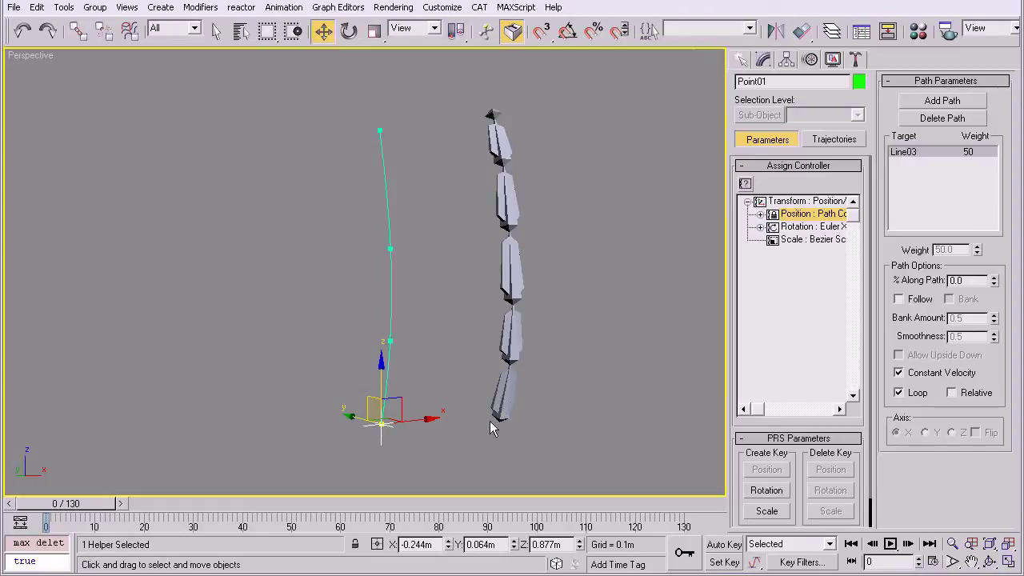
middle_click_drag(443, 325, 417, 339)
middle_click_drag(418, 339, 431, 319, "alt")
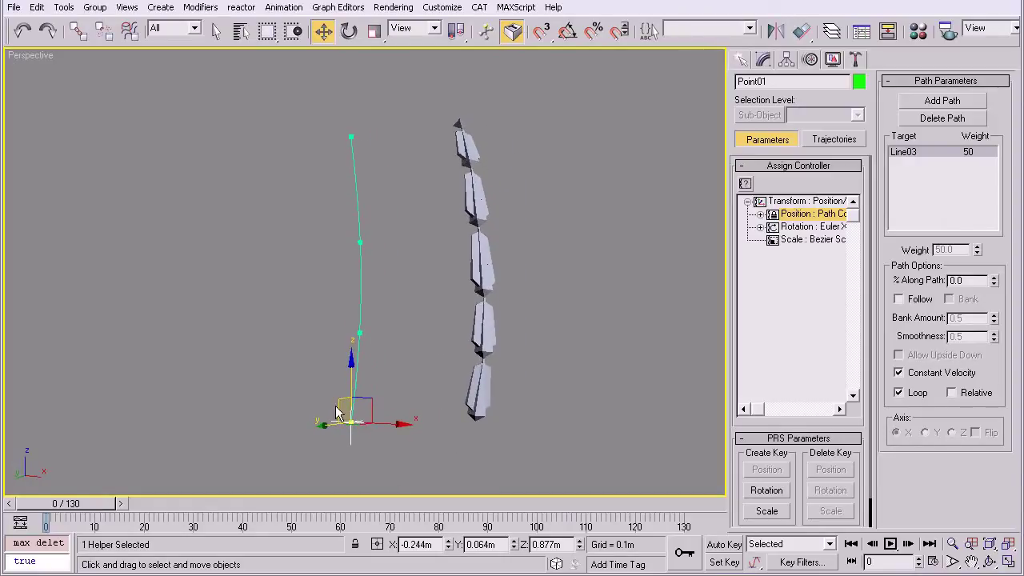
middle_click_drag(378, 369, 374, 403)
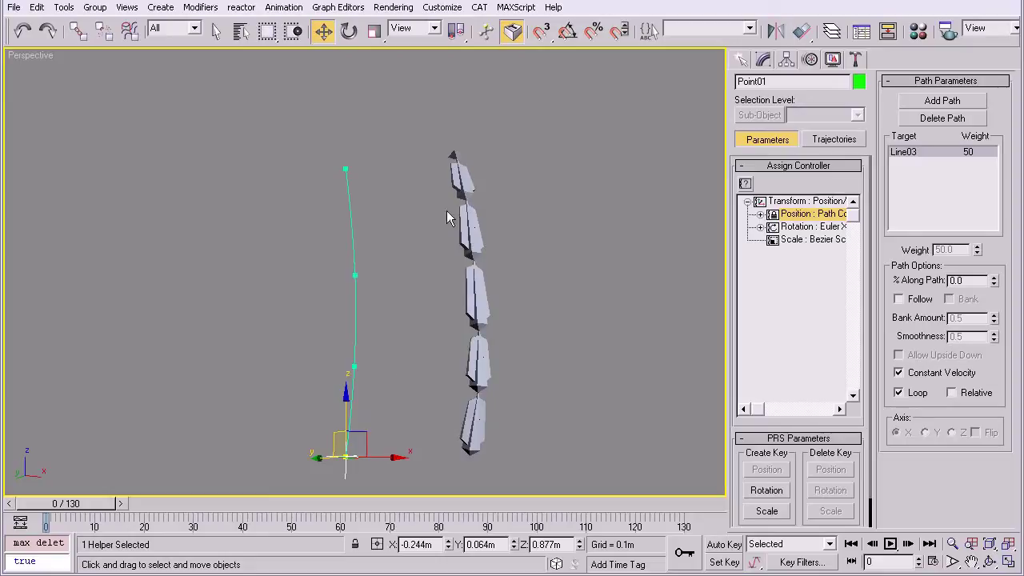
left_click_drag(343, 416, 353, 344, "shift")
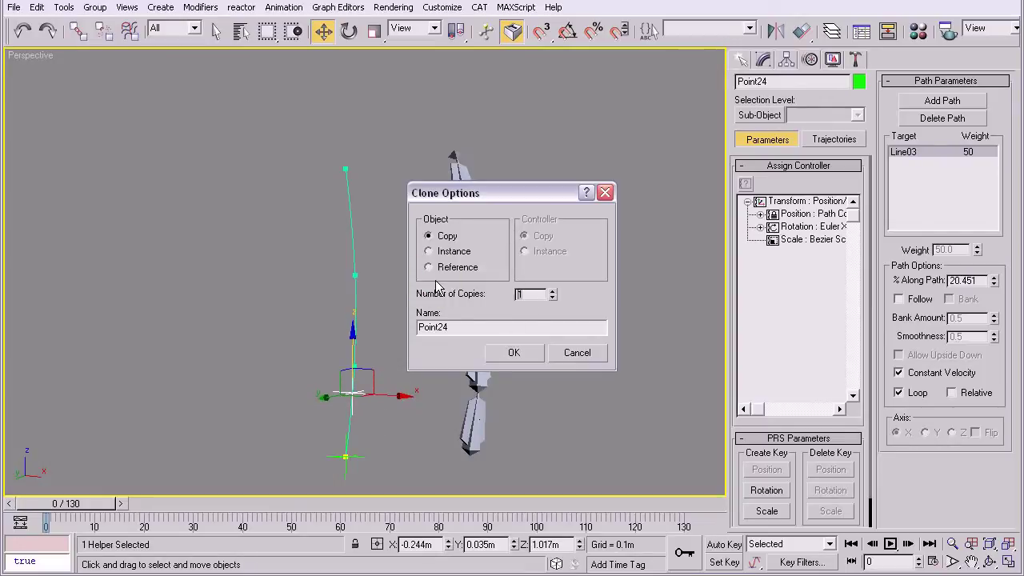
left_click(517, 352)
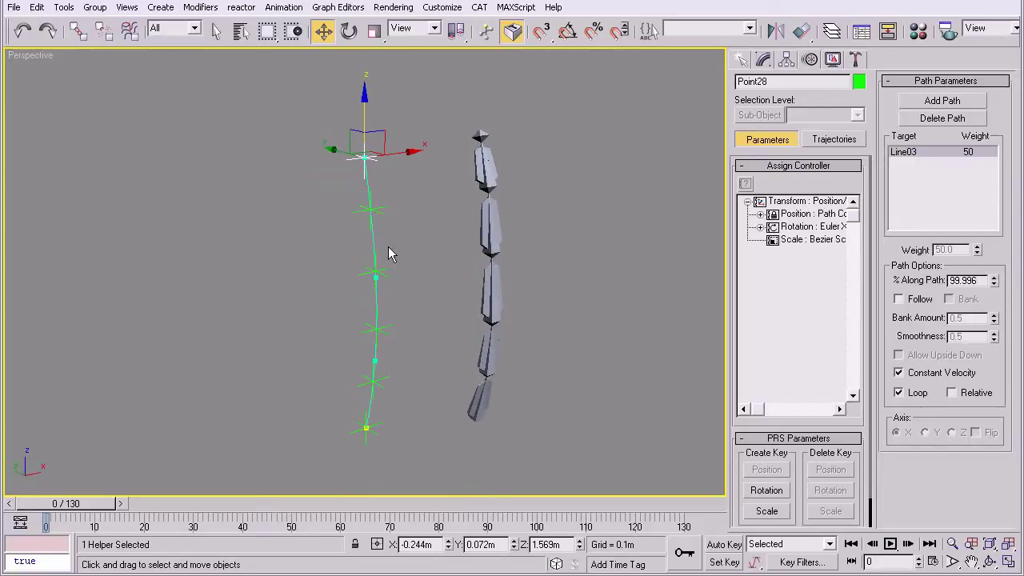
- Set the topmost point helper's position to 100% along the path
mouse_move(378, 249)
middle_mouse_down("alt")
mouse_move(337, 249)
mouse_move(376, 255)
mouse_move(346, 266)
mouse_move(375, 291)
mouse_move(362, 258)
middle_mouse_up("alt")
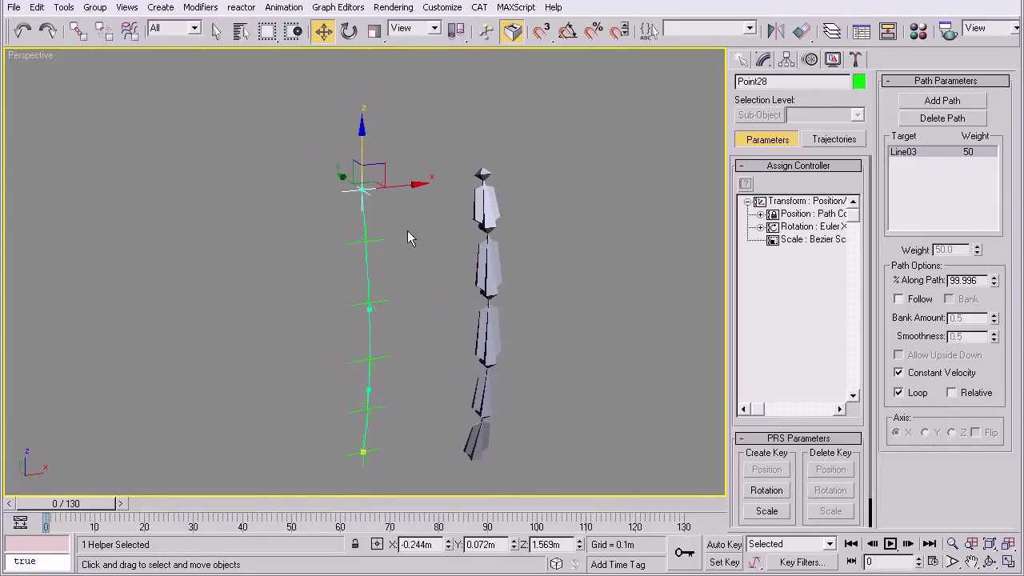
double_click(968, 280)
type("20.0")
key("Return")
type("100")
key("Return")
middle_click_drag(418, 282, 404, 256, "alt")
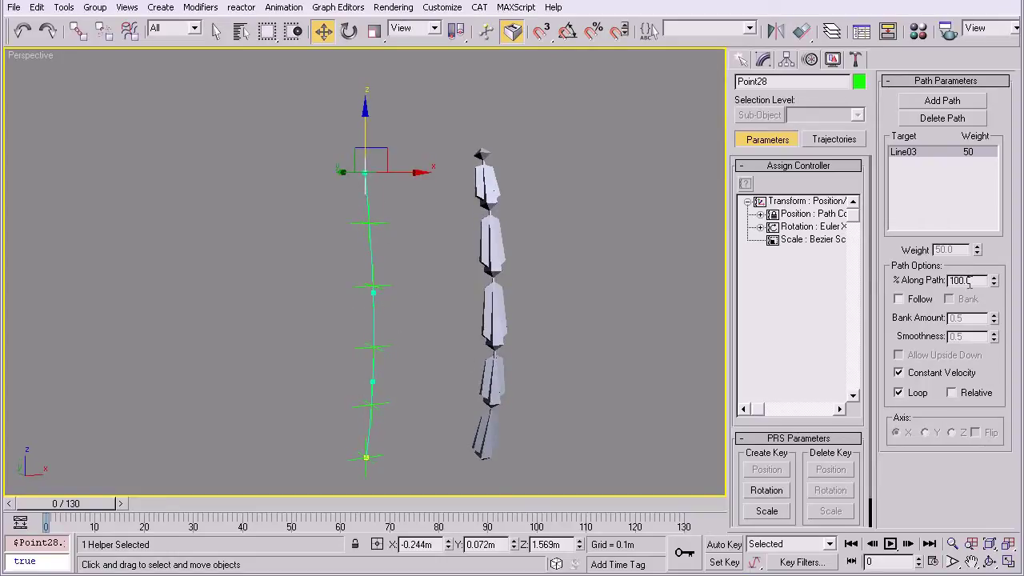
- Set the second point helper from the bottom to 20% along the path and the third to 40%
middle_click_drag(348, 409, 355, 365)
left_click(366, 365)
left_click_drag(979, 281, 801, 254)
double_click(964, 280)
type("20")
key("Return")
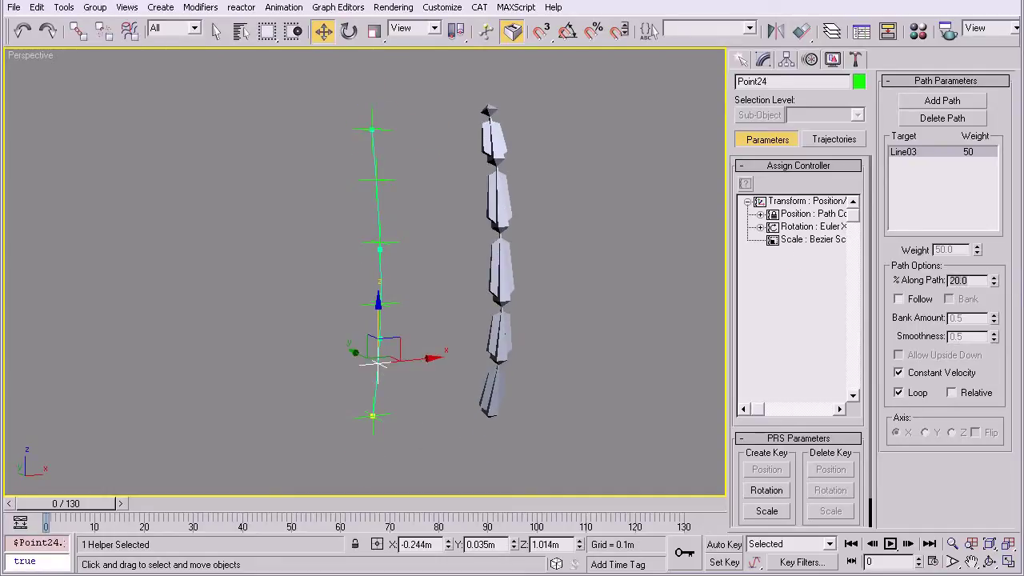
left_click(379, 301)
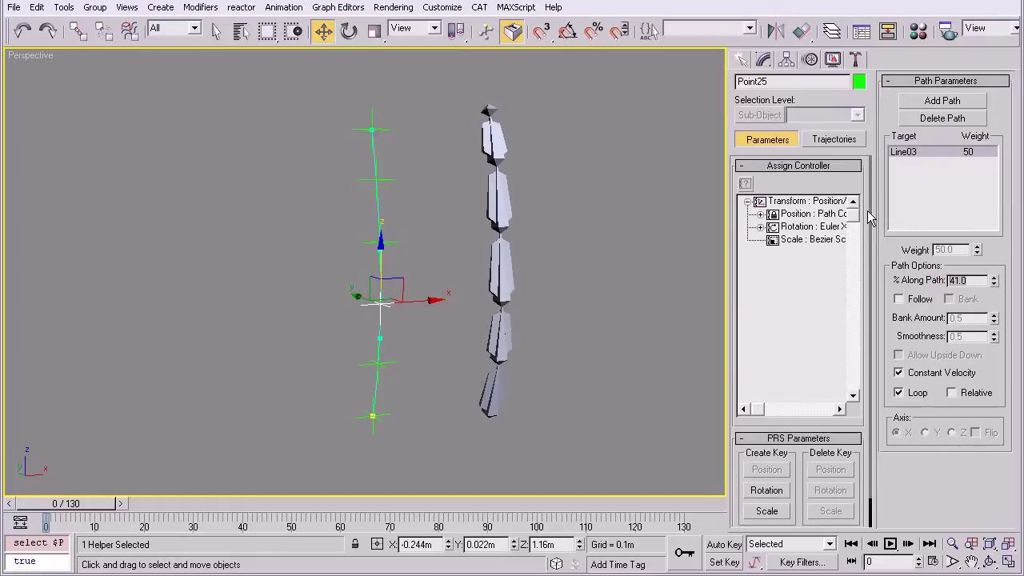
type("40")
key("Return")
- Set the fourth point helper from the bottom to 60% along the path and the fifth to 80%
left_click(377, 242)
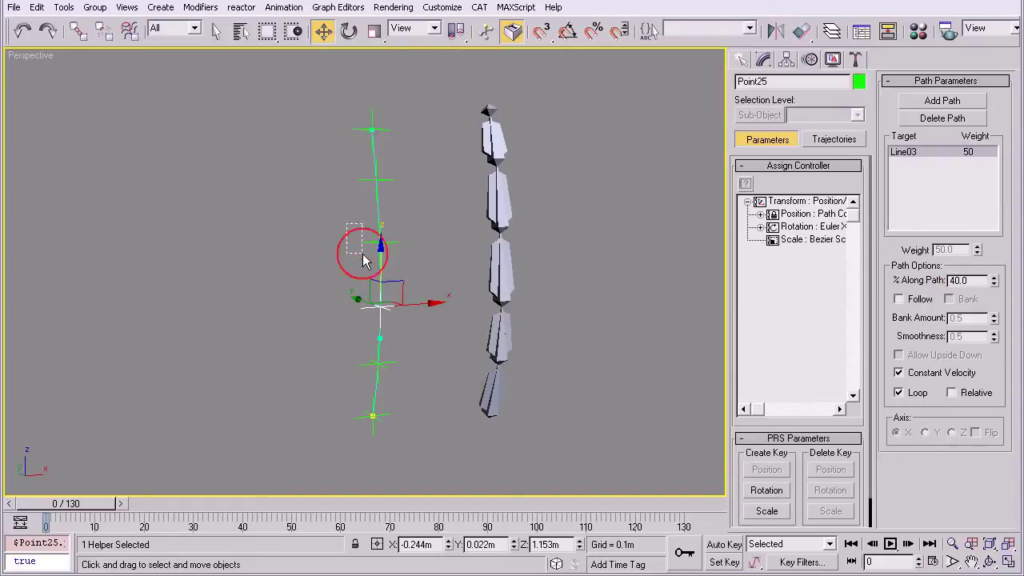
double_click(977, 280)
type("60")
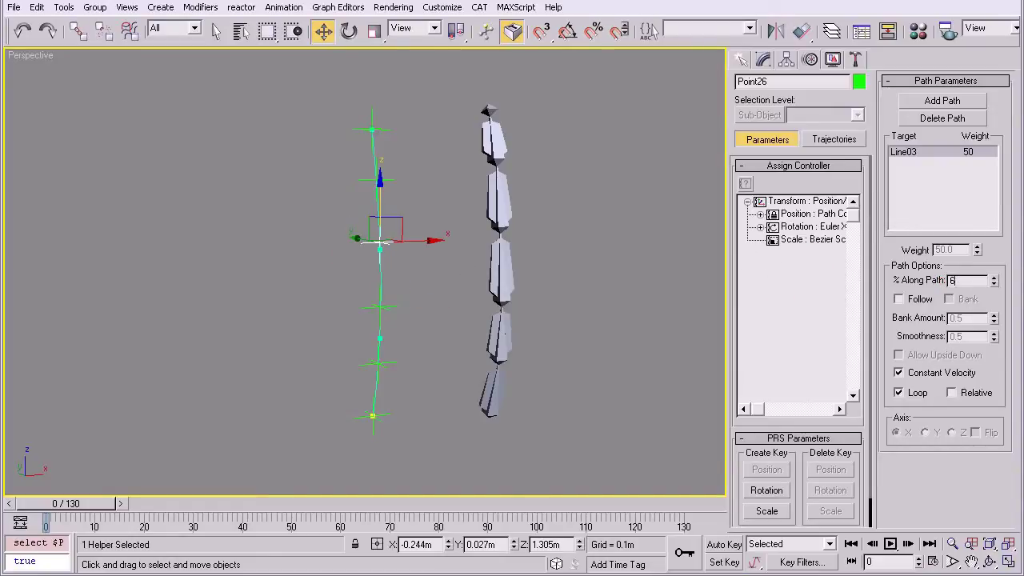
key("Return")
left_click(373, 178)
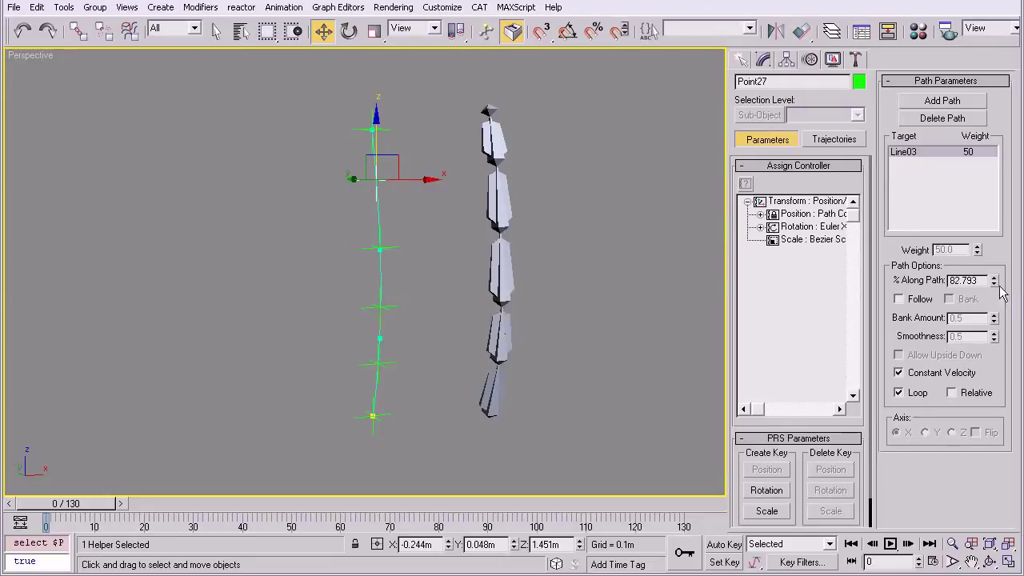
double_click(977, 280)
type("80")
key("Return")
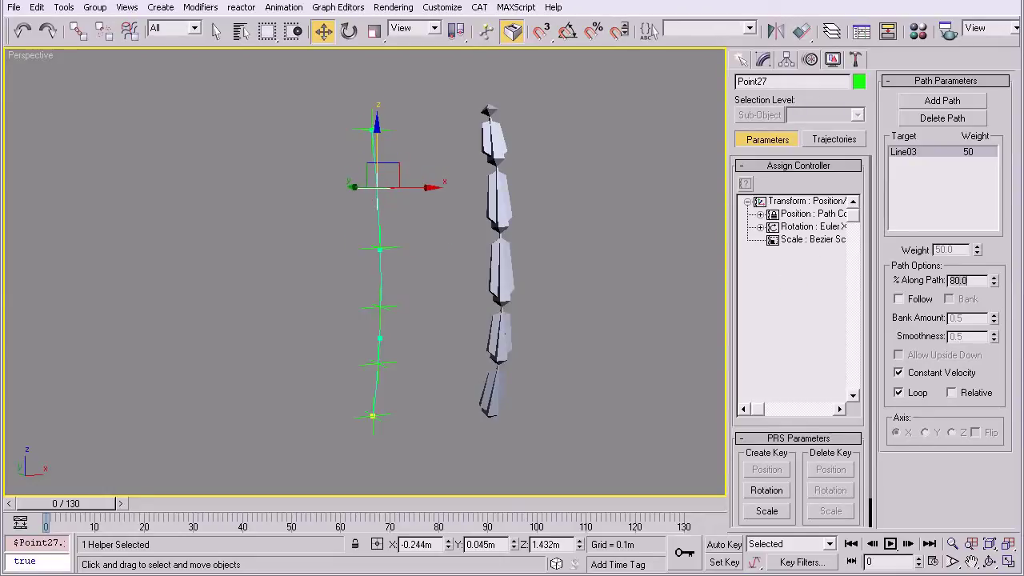
middle_click_drag(716, 344, 521, 347, "alt")
left_click(576, 411)
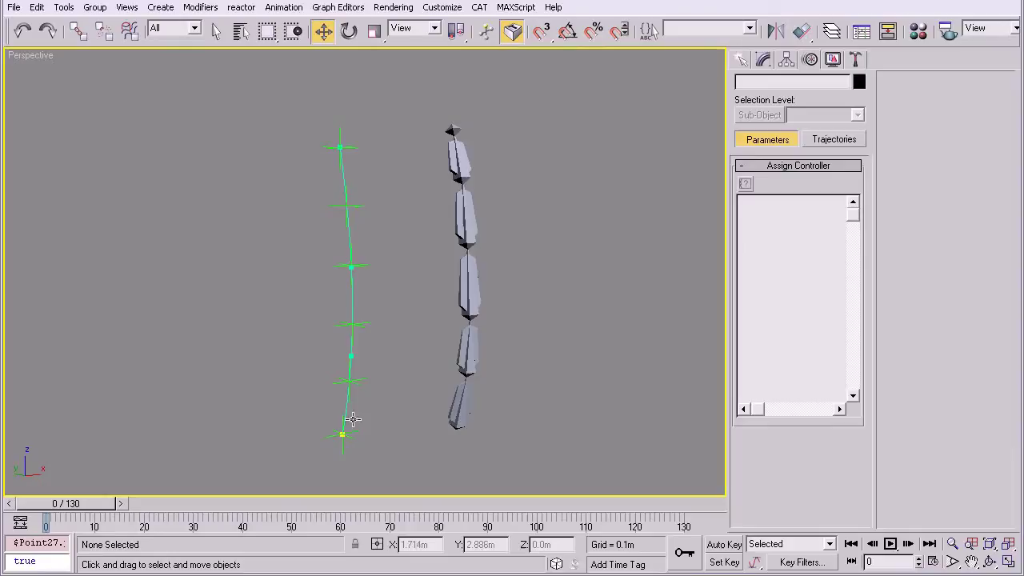
- Assign a Position Constraint to the small end bone atop the chain, targeting the topmost point helper
mouse_move(413, 345)
middle_mouse_down("alt")
mouse_move(418, 318)
mouse_move(422, 343)
middle_mouse_up("alt")
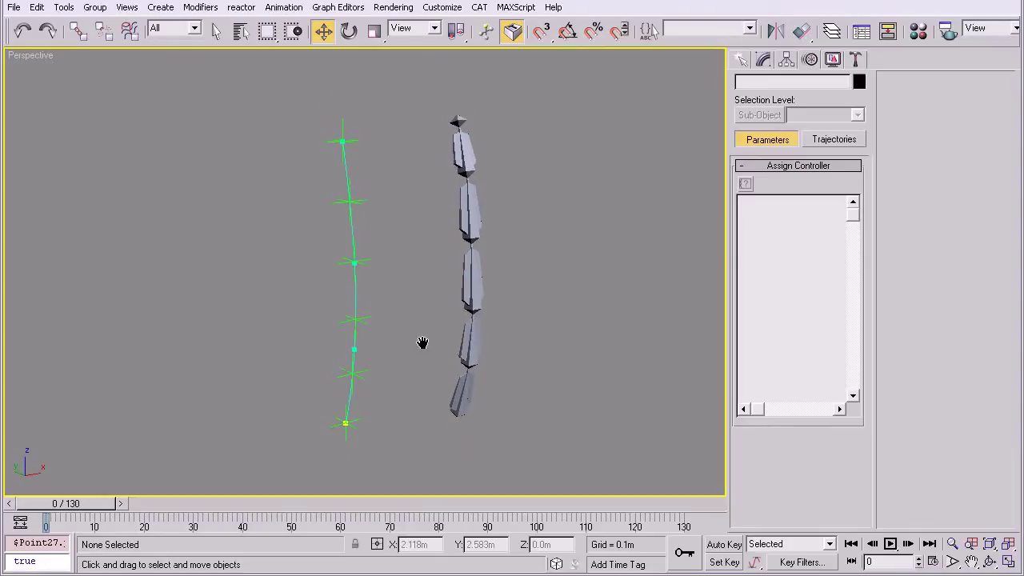
key("q")
middle_click_drag(436, 296, 512, 206, "alt")
left_click(465, 132)
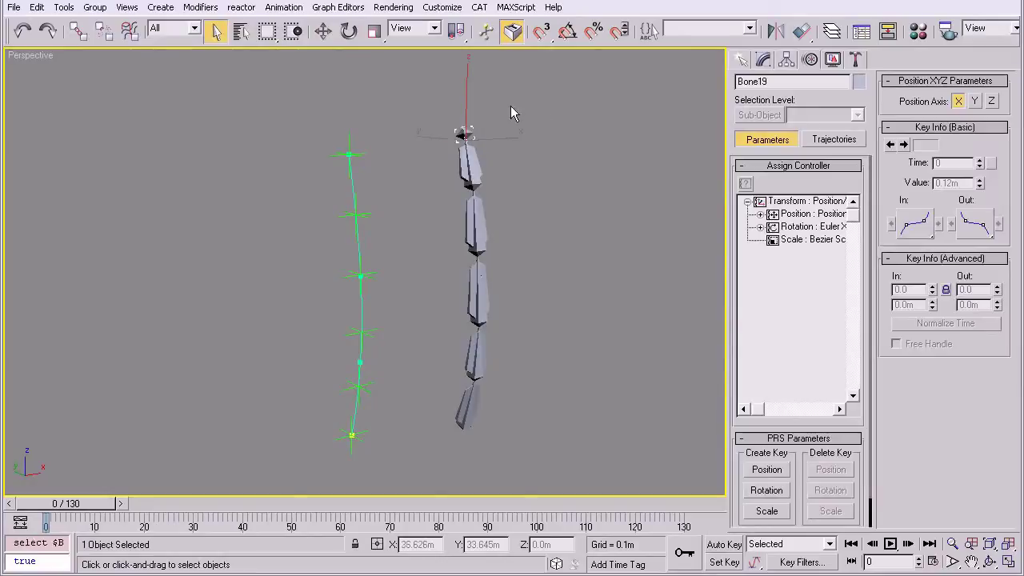
left_click(812, 214)
left_click(744, 183)
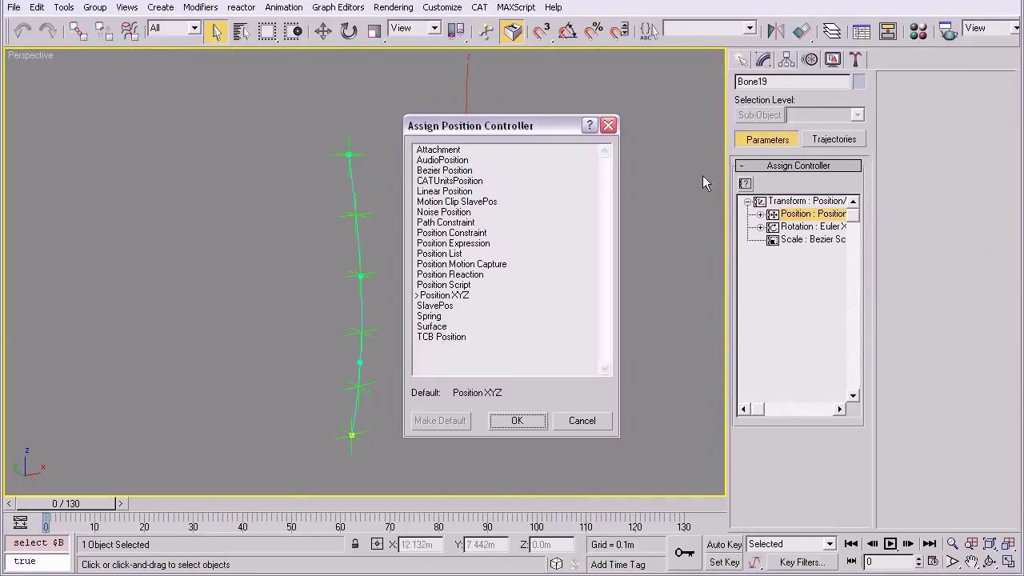
left_click(448, 233)
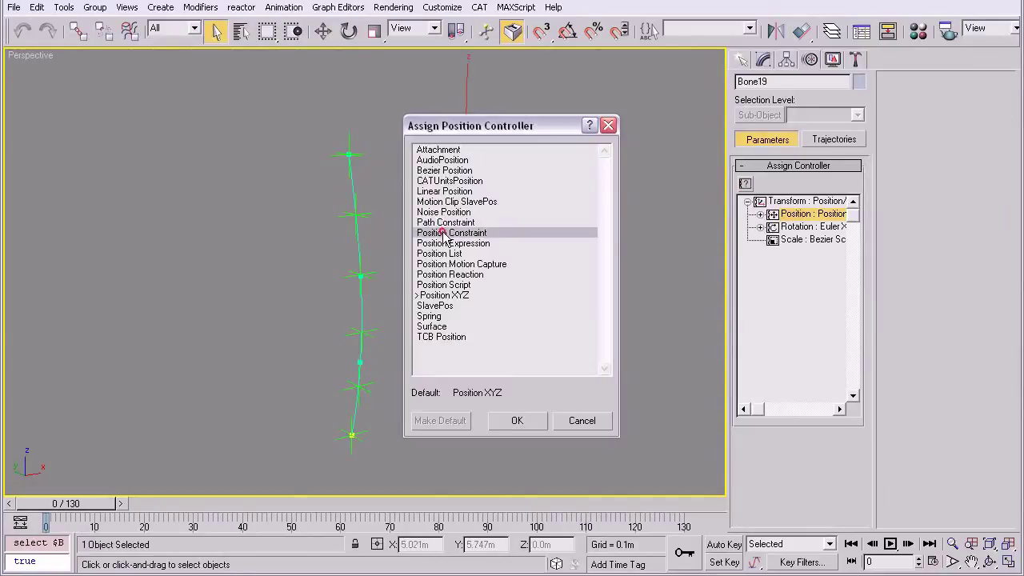
left_click(516, 421)
left_click(942, 101)
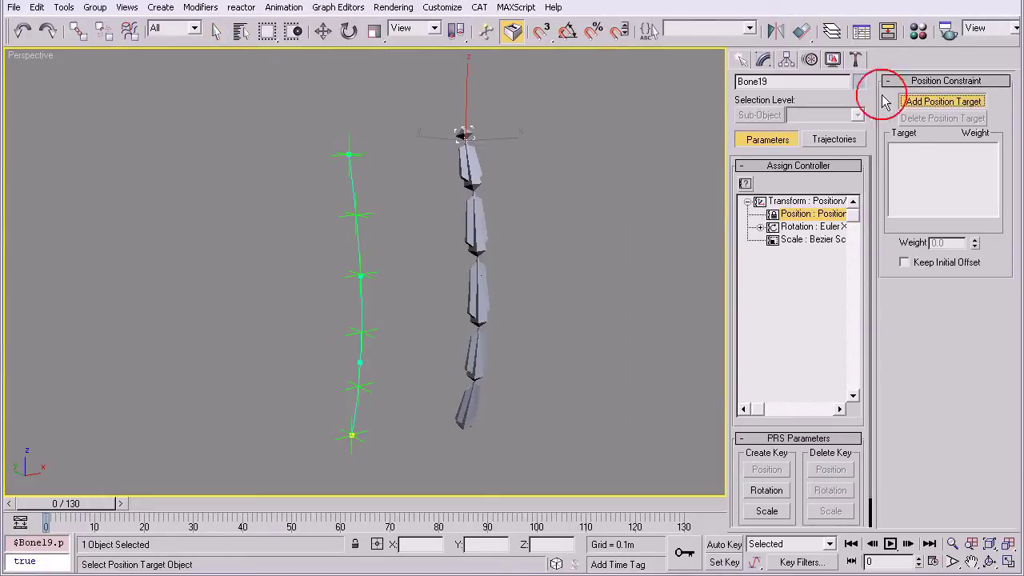
left_click(350, 154)
right_click(405, 185)
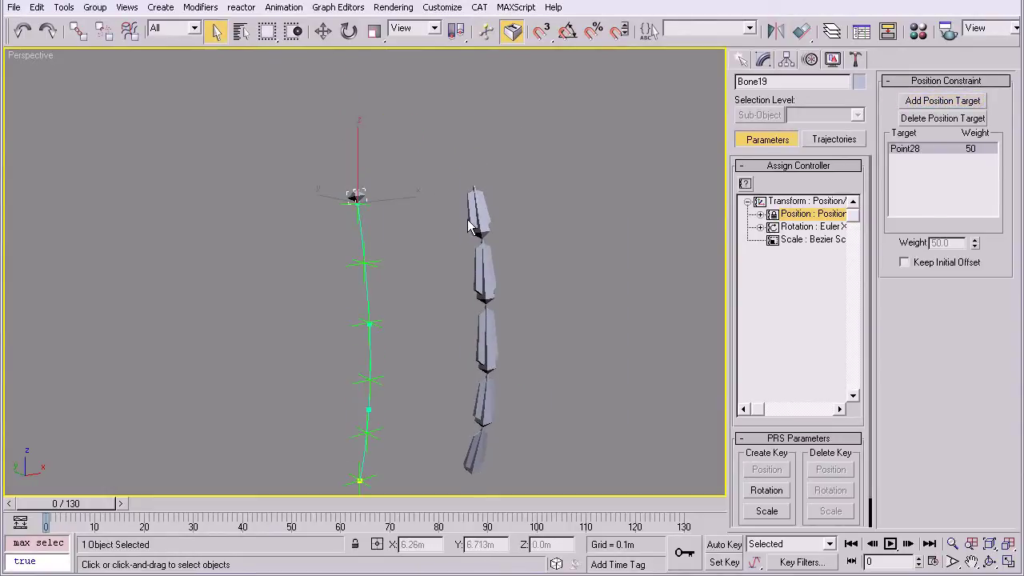
- Assign a Position Constraint to the bone just below the end bone, targeting the point helper at 80% of the path
left_click(476, 218)
left_click(787, 214)
left_click(745, 183)
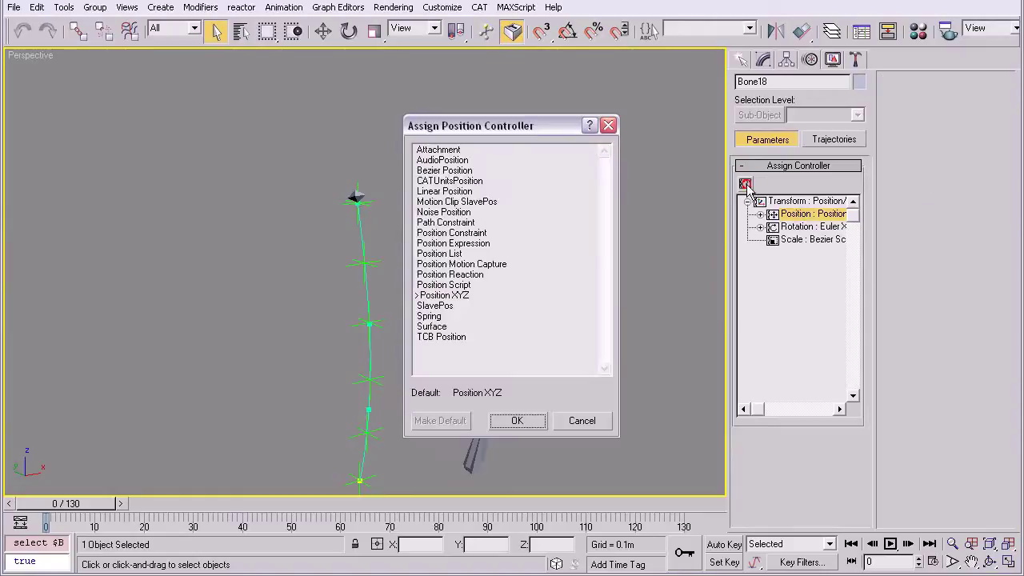
left_click(457, 234)
left_click(522, 421)
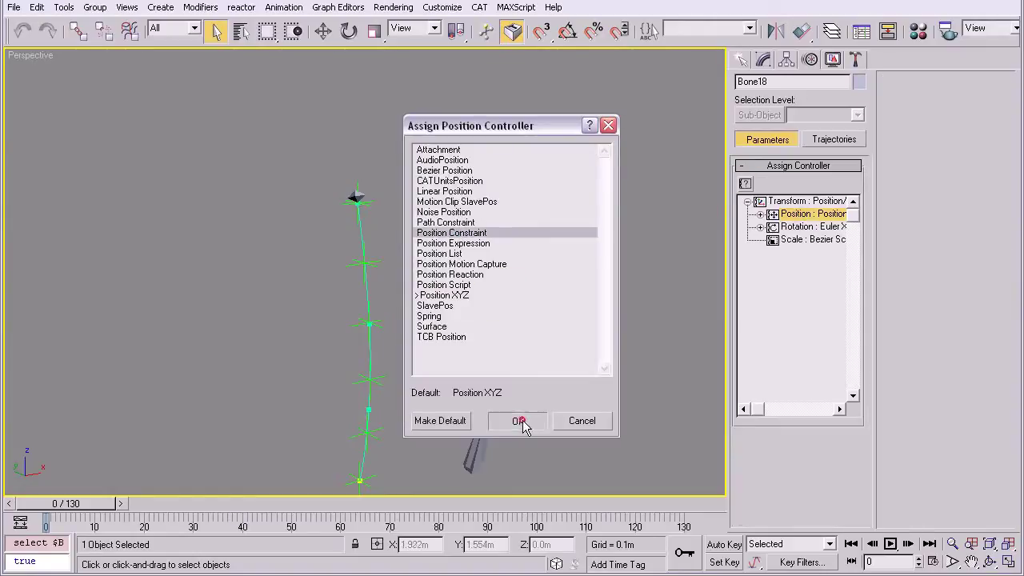
left_click(928, 101)
left_click(371, 263)
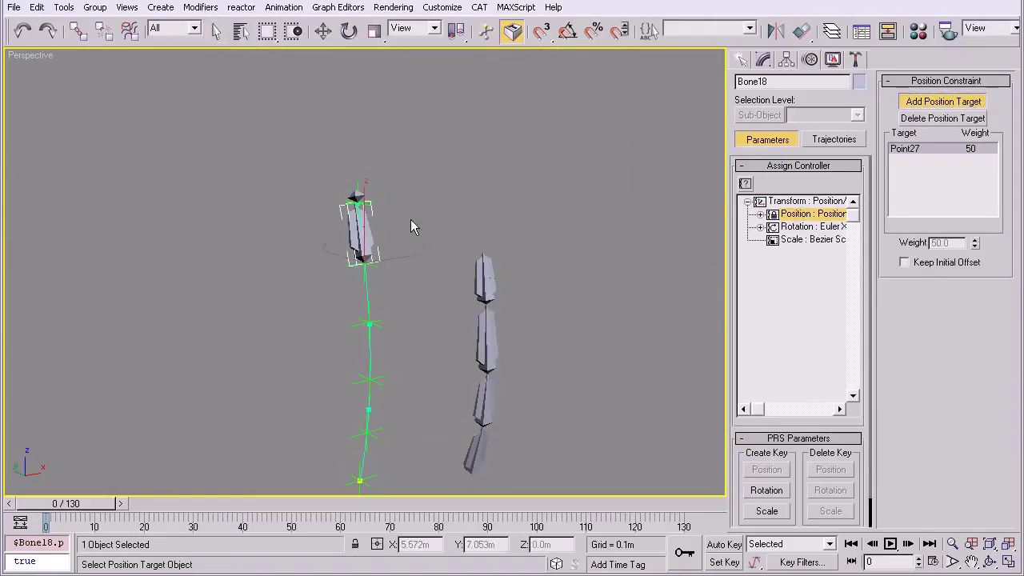
right_click(424, 197)
- Try moving the uppermost unconstrained bone of the chain sideways and undo the move
left_click(484, 255)
middle_click_drag(436, 232, 469, 226)
key("w")
left_click_drag(469, 279, 538, 262)
key("ctrl+z")
- Examine the selected bone's object properties and stretch settings in Bone Tools
middle_click_drag(503, 192, 402, 152, "alt")
left_click(284, 7)
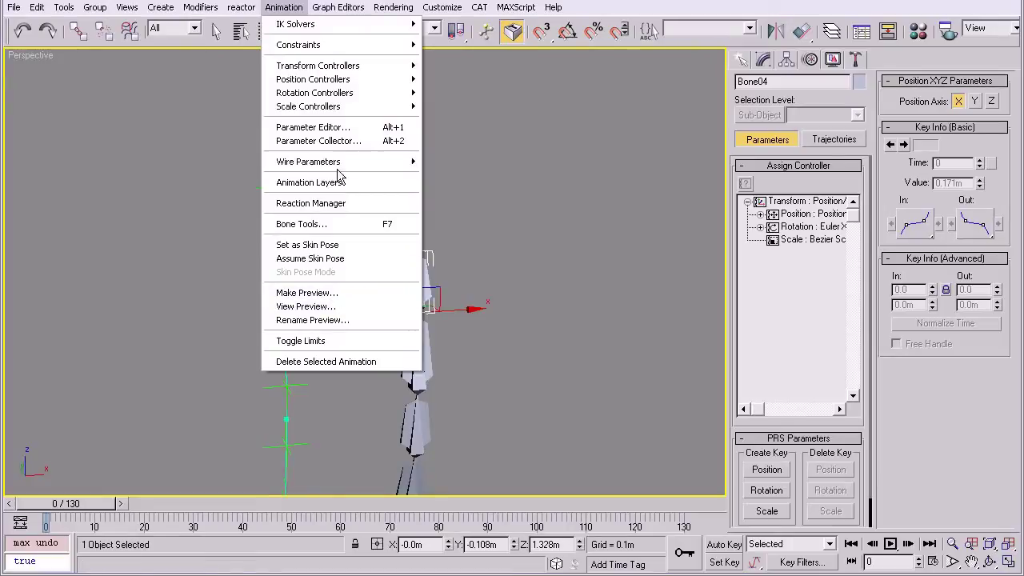
left_click(308, 224)
scroll(852, 440, "down", 5)
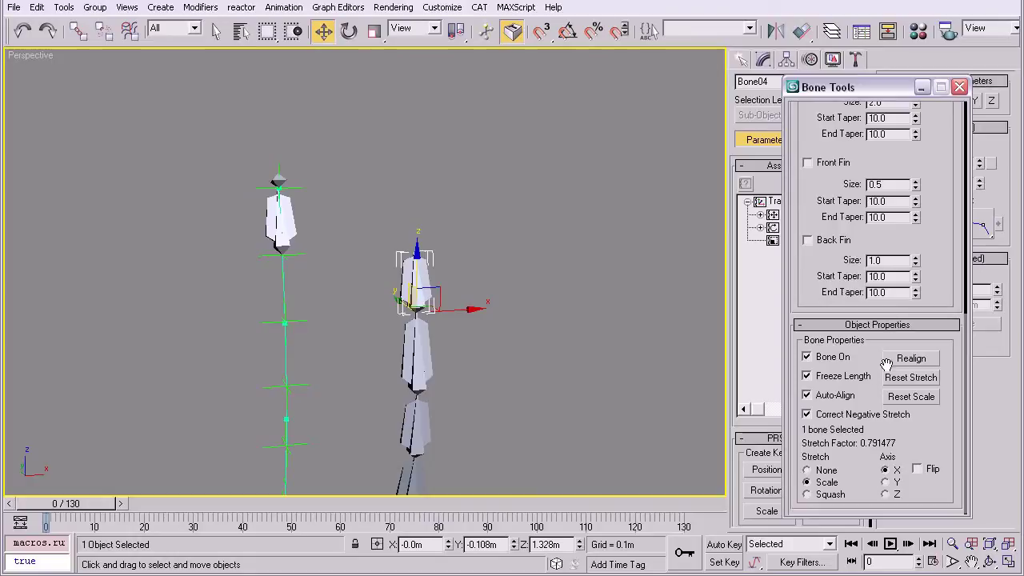
left_click(959, 87)
middle_click_drag(558, 247, 535, 221, "alt")
left_click(545, 217)
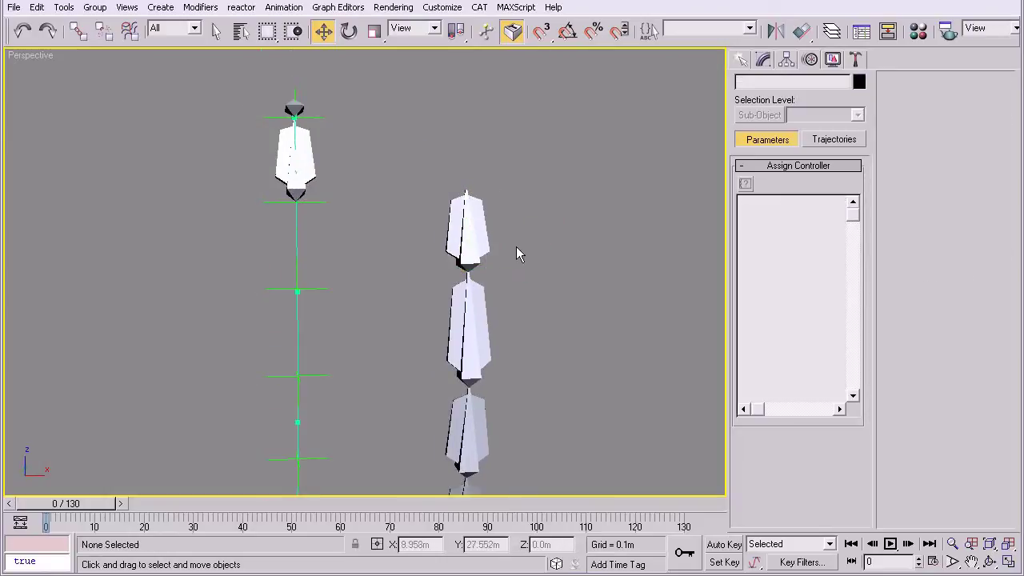
- Assign a Position Constraint to the uppermost unconstrained bone, targeting the point helper at 60% of the path
middle_click_drag(479, 173, 498, 258)
scroll(496, 261, "down", 5)
middle_click_drag(416, 310, 430, 219)
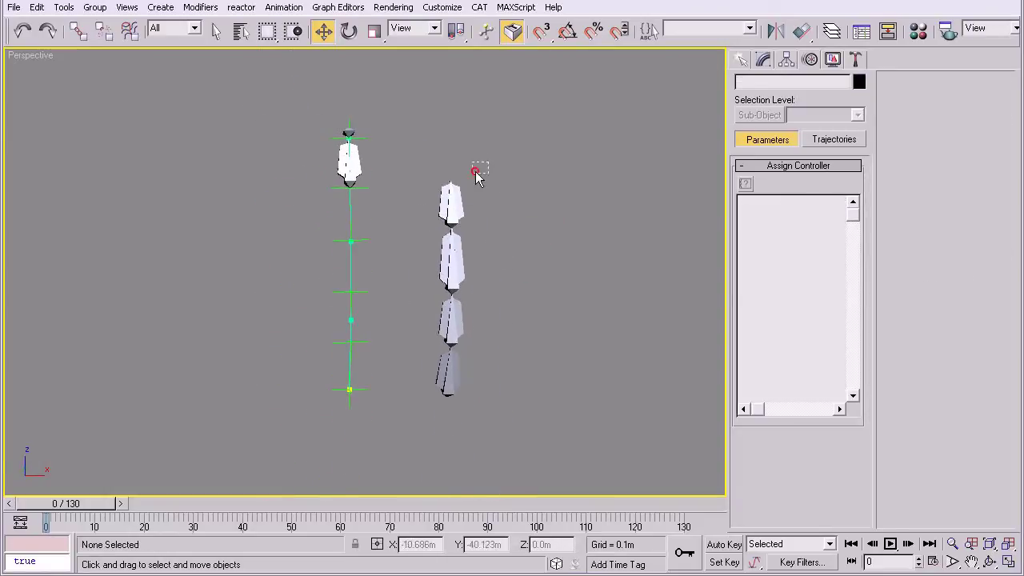
left_click(454, 200)
left_click(802, 214)
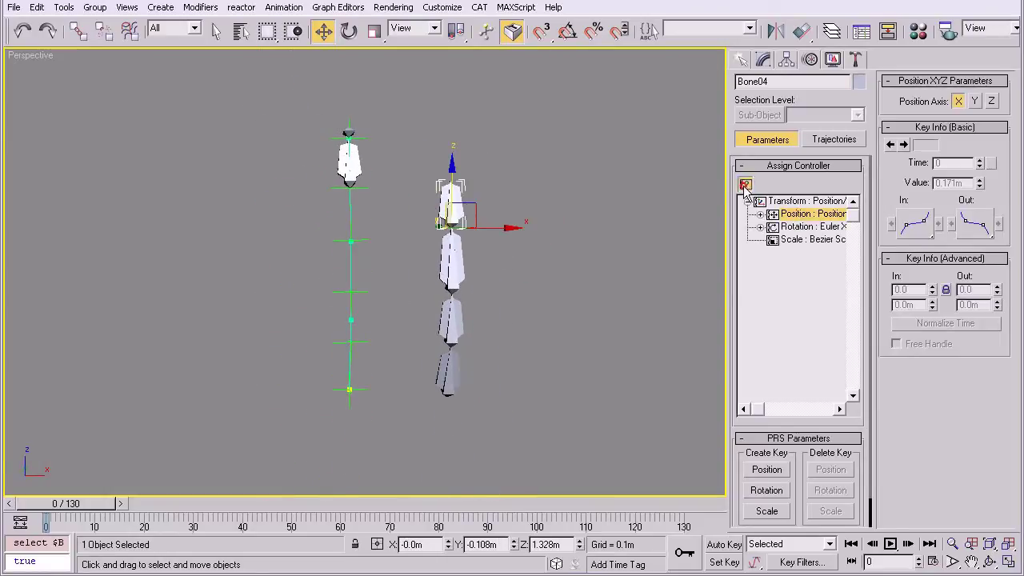
left_click(745, 183)
left_click_drag(509, 120, 170, 135)
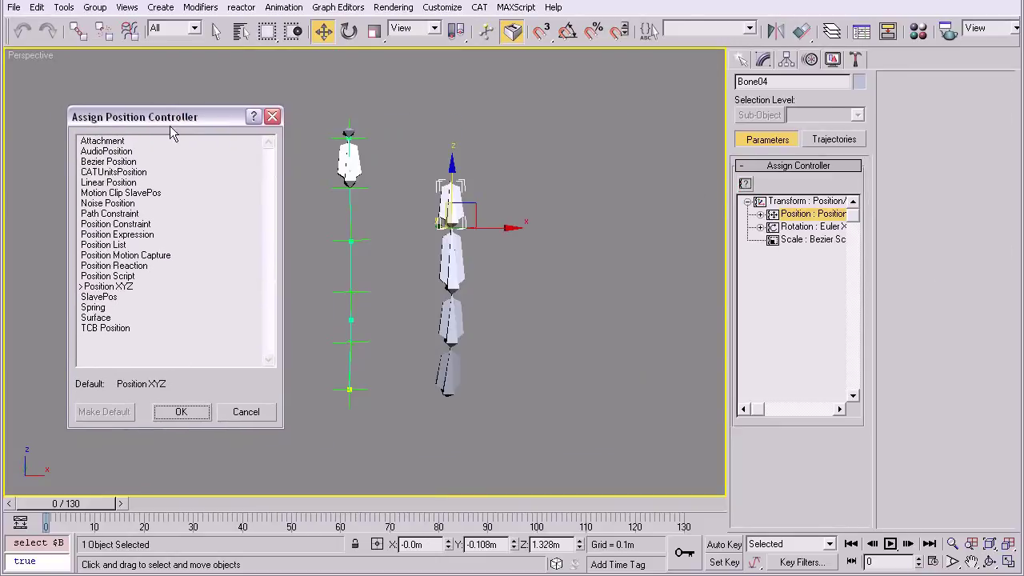
left_click(115, 224)
left_click(180, 411)
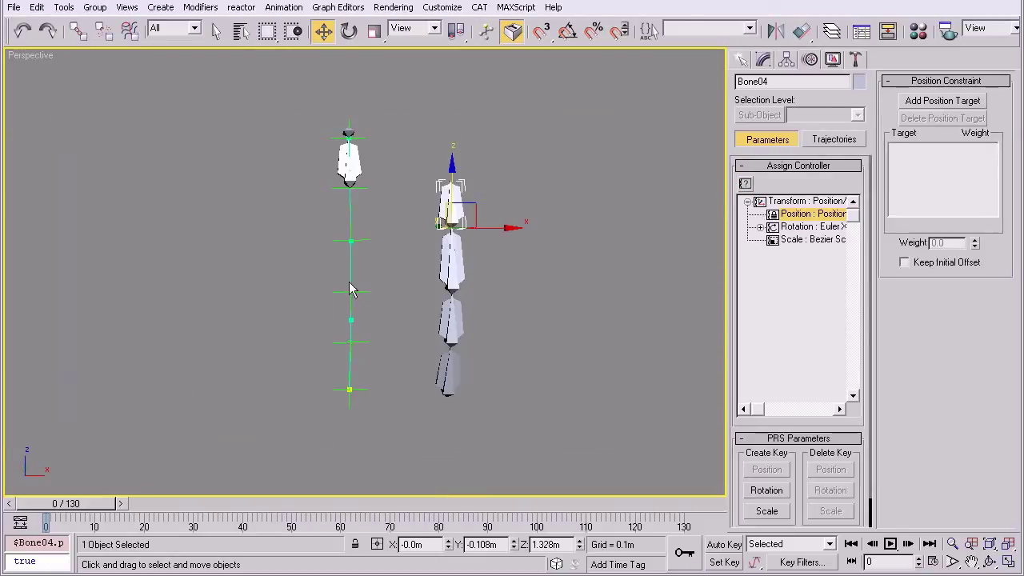
left_click(936, 101)
left_click(357, 238)
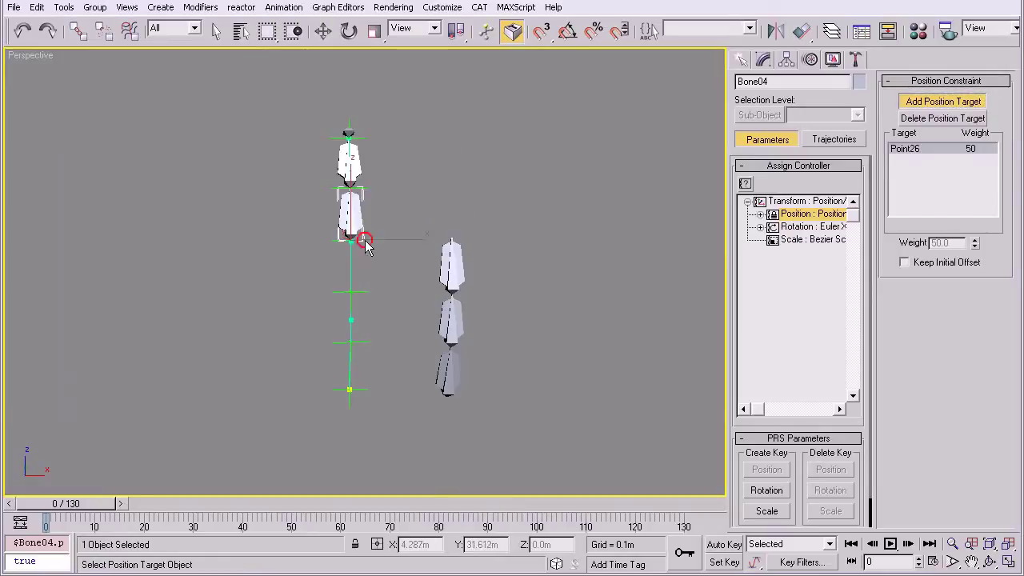
- Assign a Position Constraint to the third bone from the bottom, targeting the point helper at 40% of the path
left_click(445, 236)
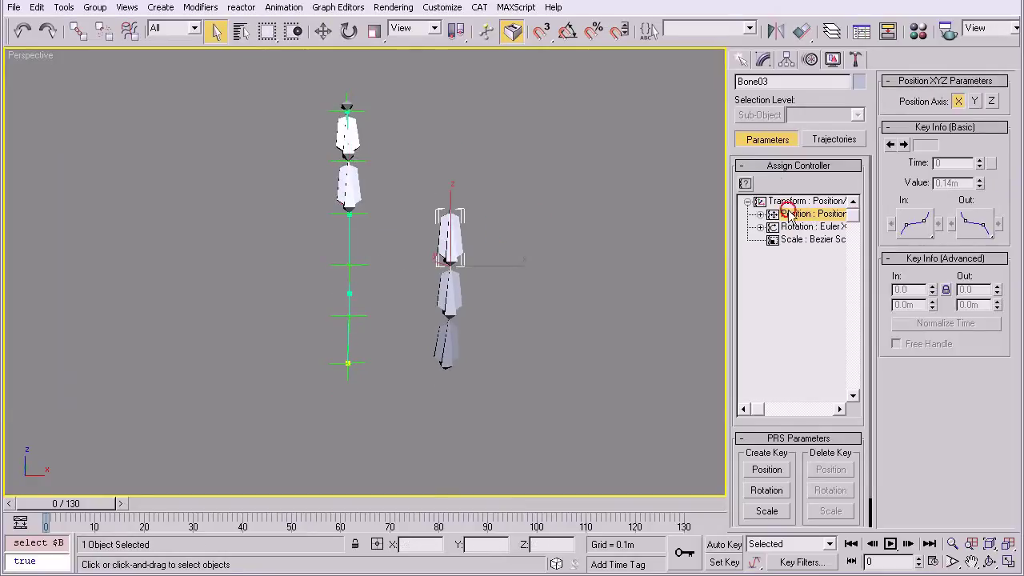
left_click(744, 184)
left_click(449, 233)
left_click(520, 421)
left_click(920, 101)
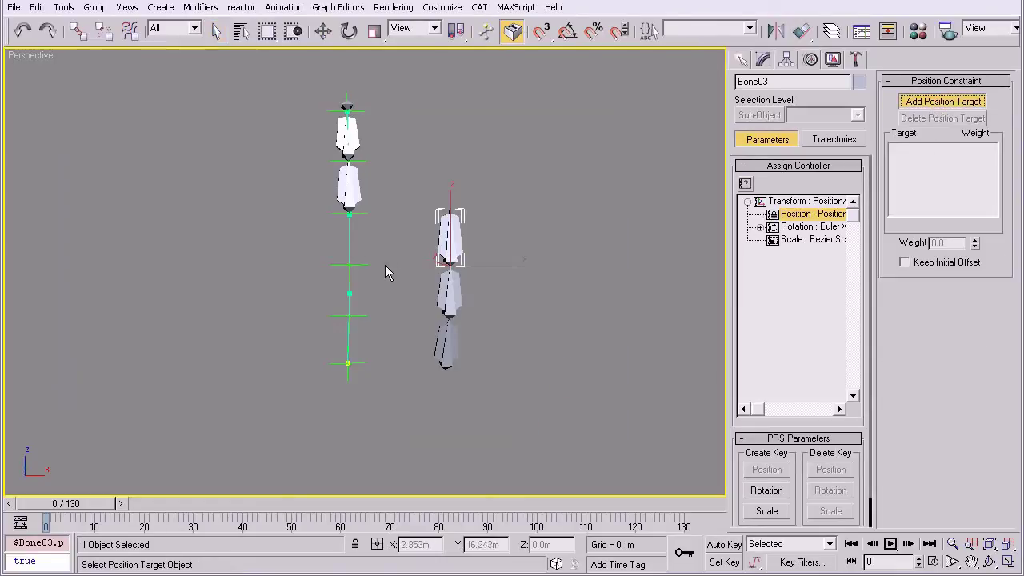
left_click(359, 264)
middle_click_drag(382, 215, 390, 238)
key("q")
- Assign a Position Constraint to the second bone from the bottom, targeting the point helper at 20% of the path
left_click(457, 326)
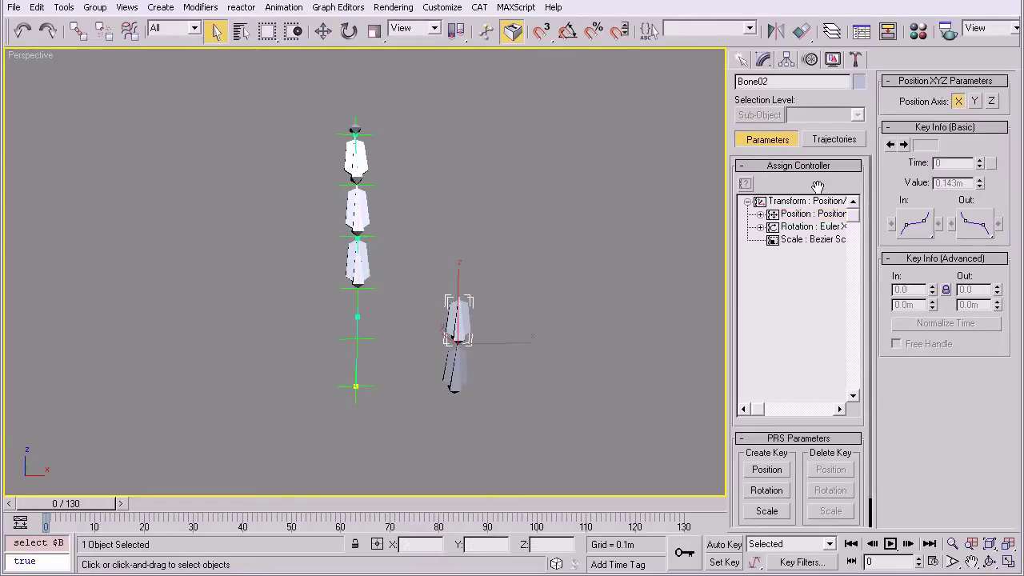
left_click(798, 216)
left_click(744, 183)
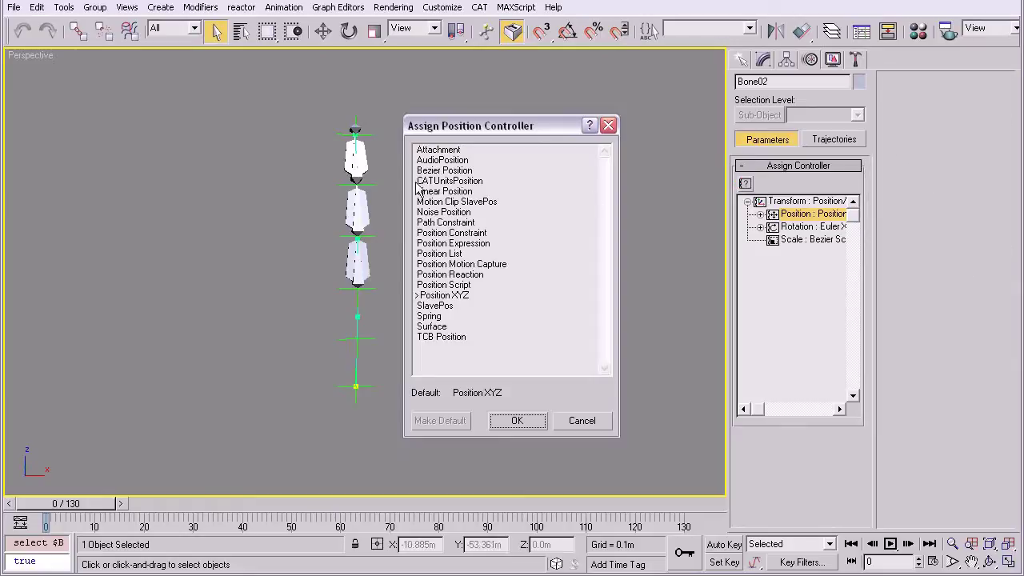
left_click(448, 233)
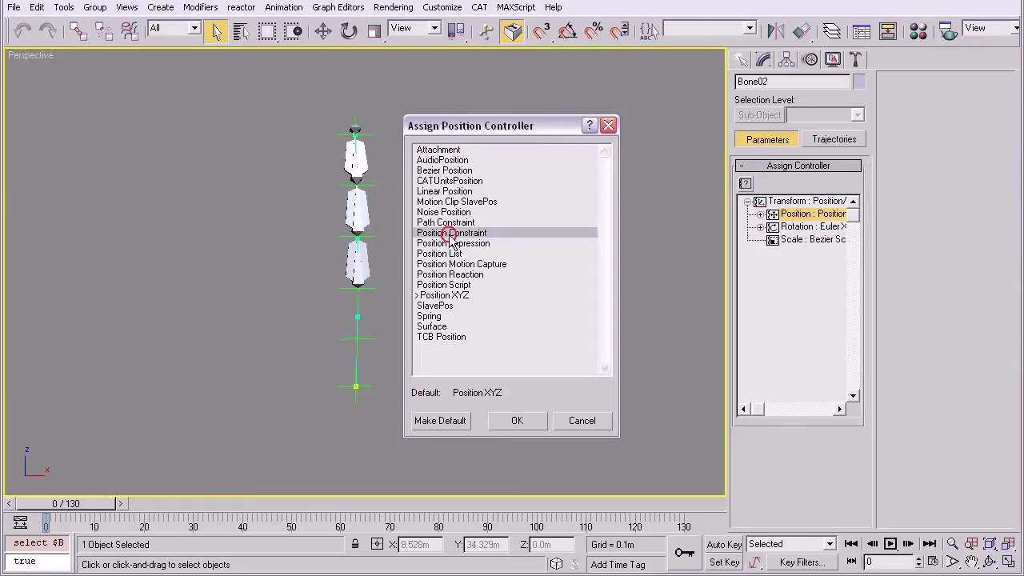
left_click(518, 421)
left_click(942, 102)
left_click(368, 336)
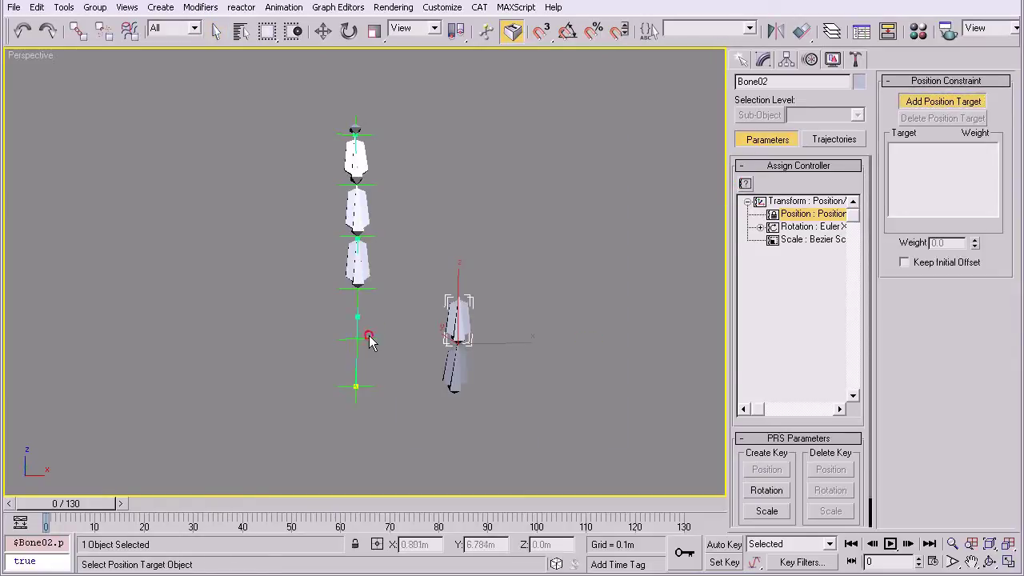
left_click(365, 340)
middle_click_drag(397, 293, 408, 274)
right_click(455, 365)
- Assign a Position Constraint to the bottom bone, targeting the lowest point helper on the line
left_click(465, 365)
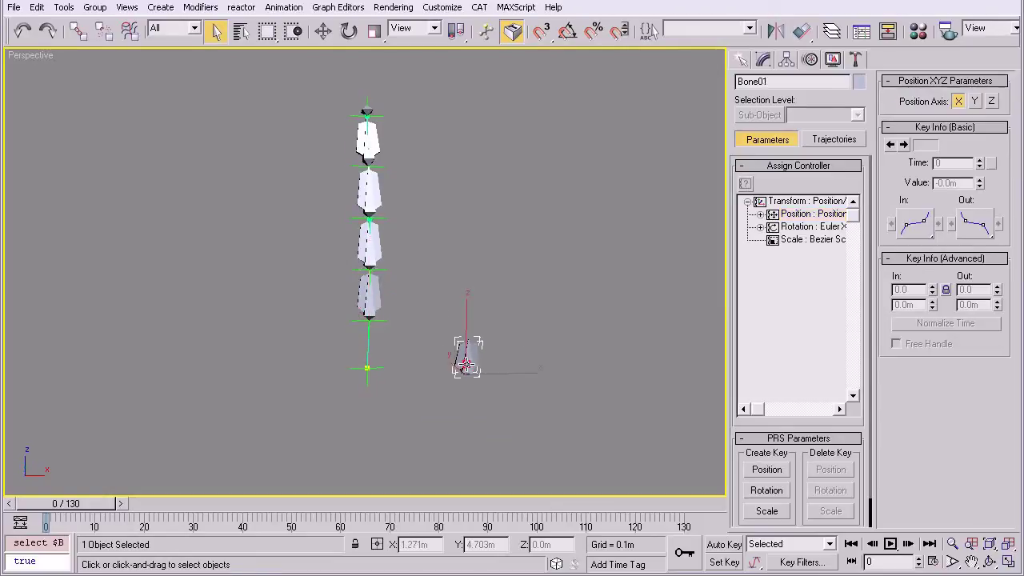
left_click(803, 214)
left_click(744, 183)
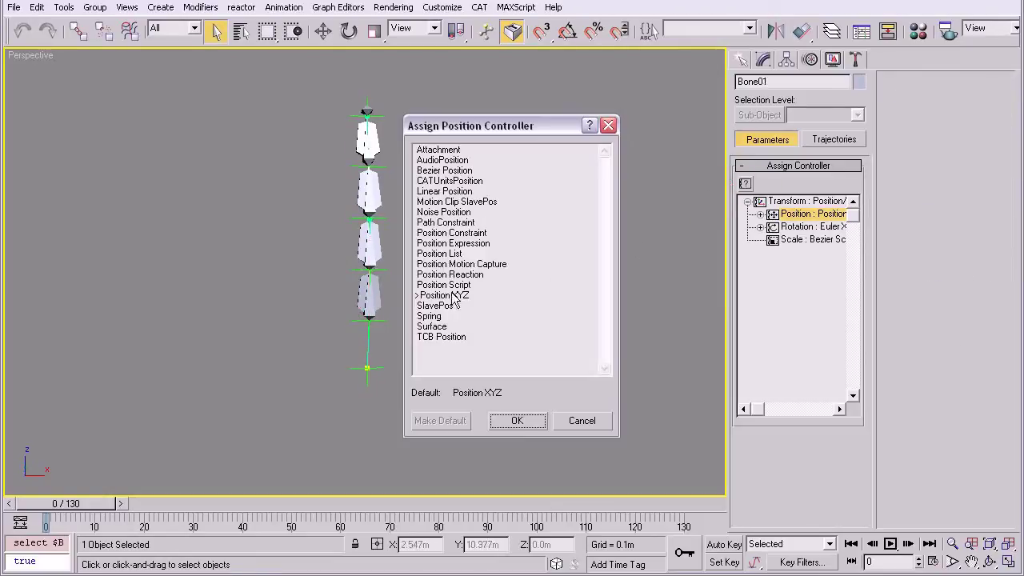
left_click(451, 234)
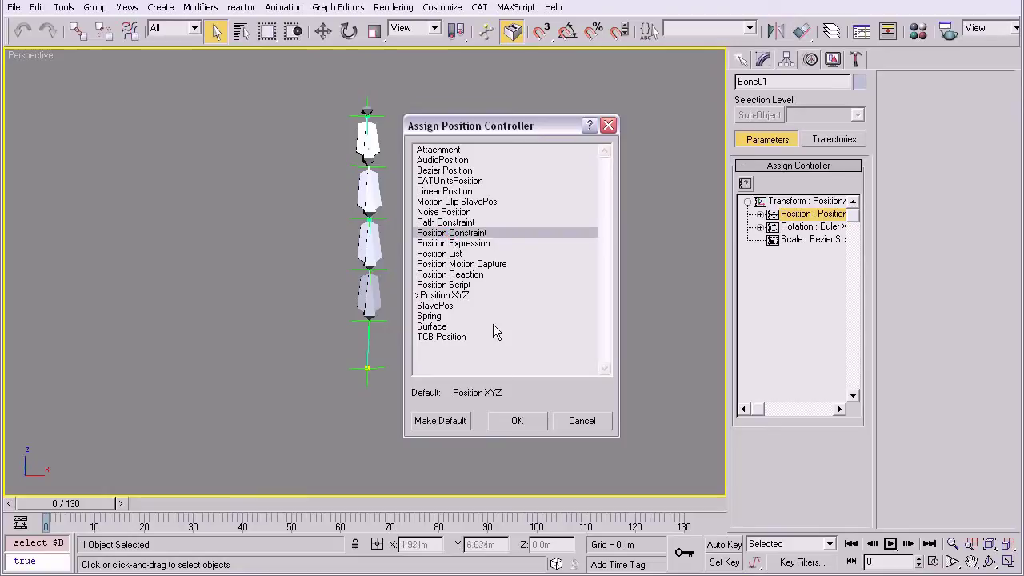
left_click(518, 422)
left_click(942, 102)
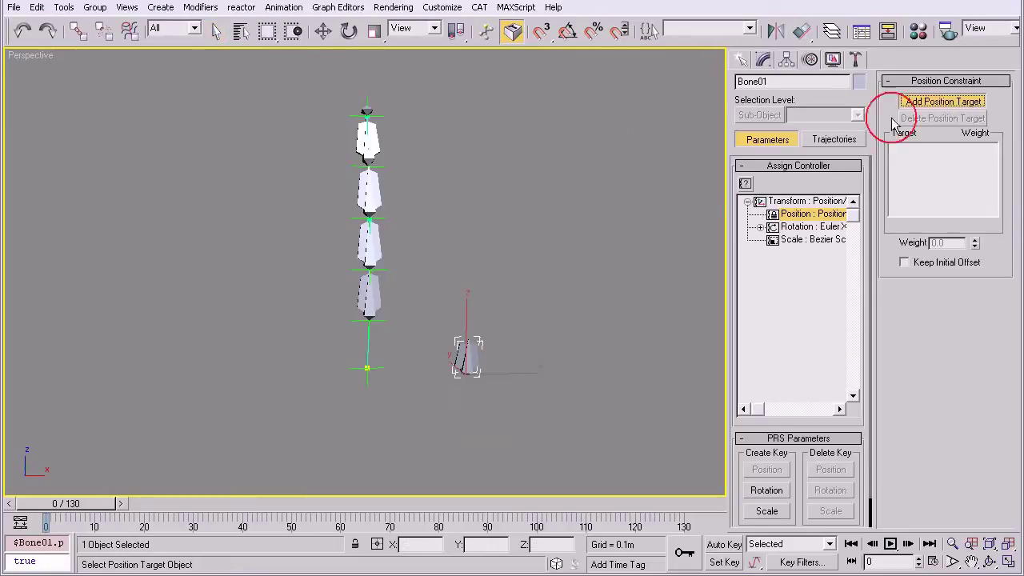
left_click(376, 369)
middle_click_drag(444, 274, 446, 305)
key("q")
- Examine the alignment of the constrained bone chain with the point helpers from several angles
middle_click_drag(446, 305, 485, 246, "alt")
scroll(507, 229, "up", 5)
scroll(484, 246, "up", 5)
middle_click_drag(514, 210, 452, 307, "alt")
scroll(480, 214, "down", 6)
key("alt+z")
left_click_drag(548, 249, 477, 268)
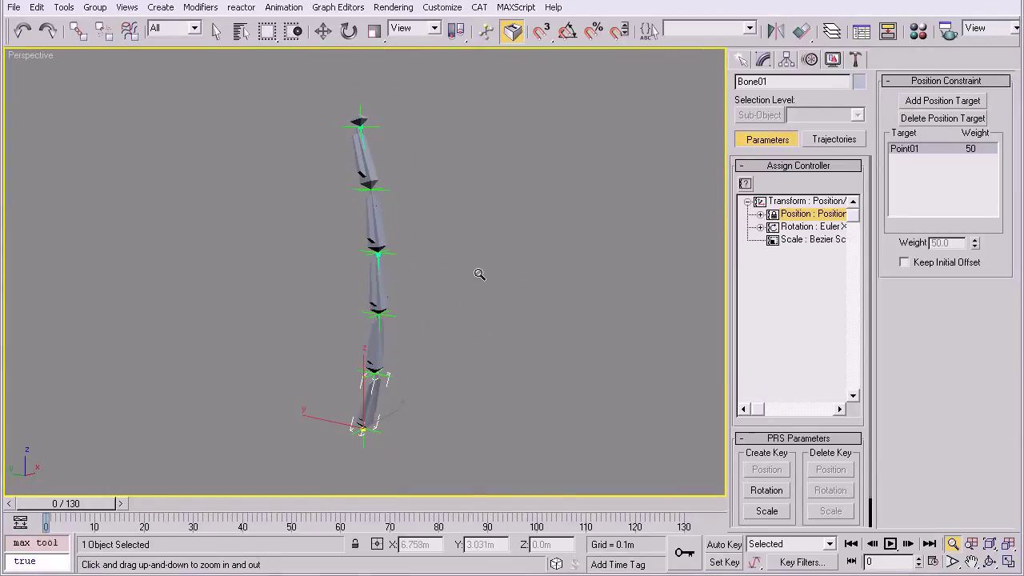
middle_click_drag(524, 227, 503, 265, "alt")
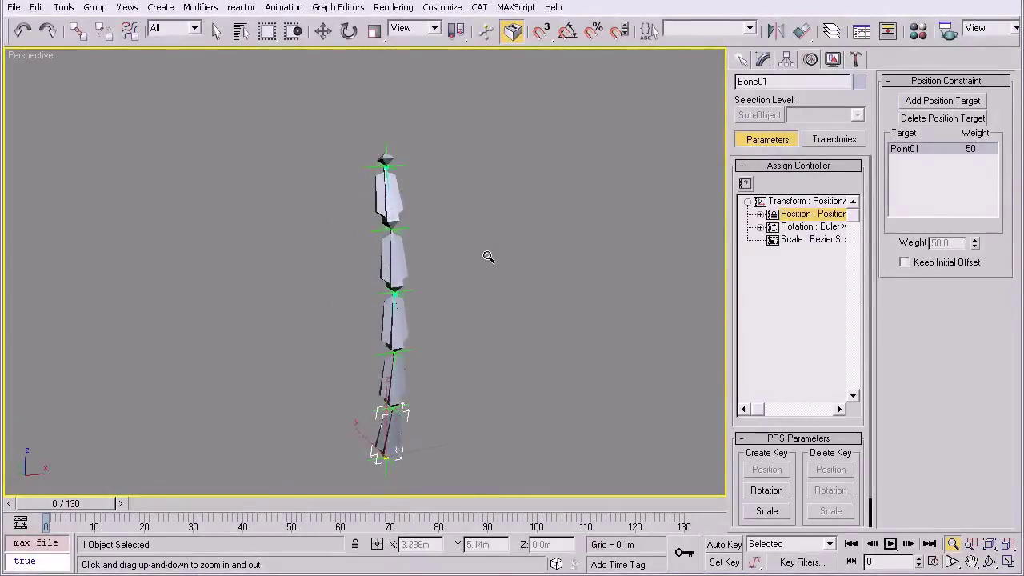
key("w")
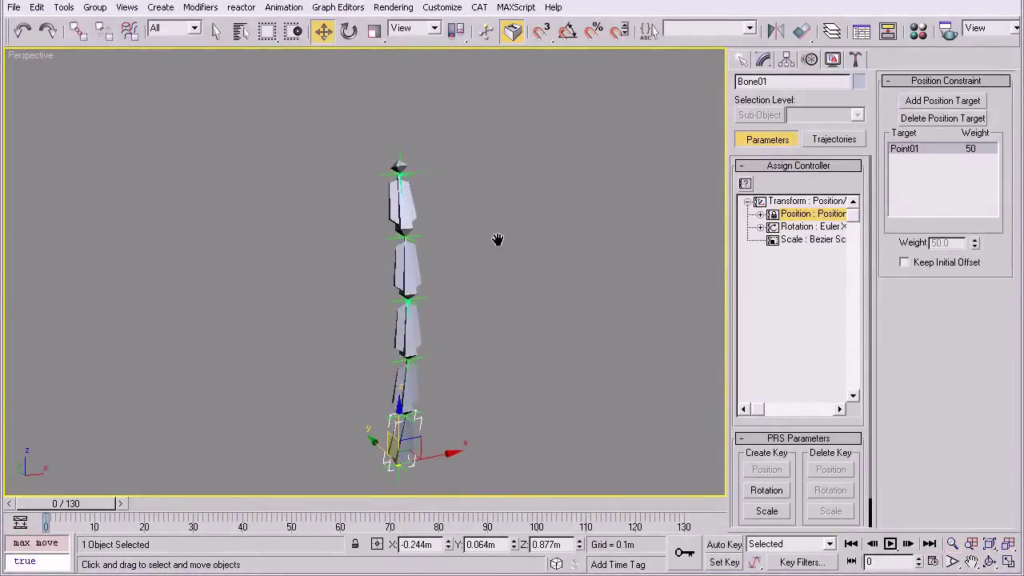
- Examine the lower bones of the chain up close with their point helpers
left_click(461, 194)
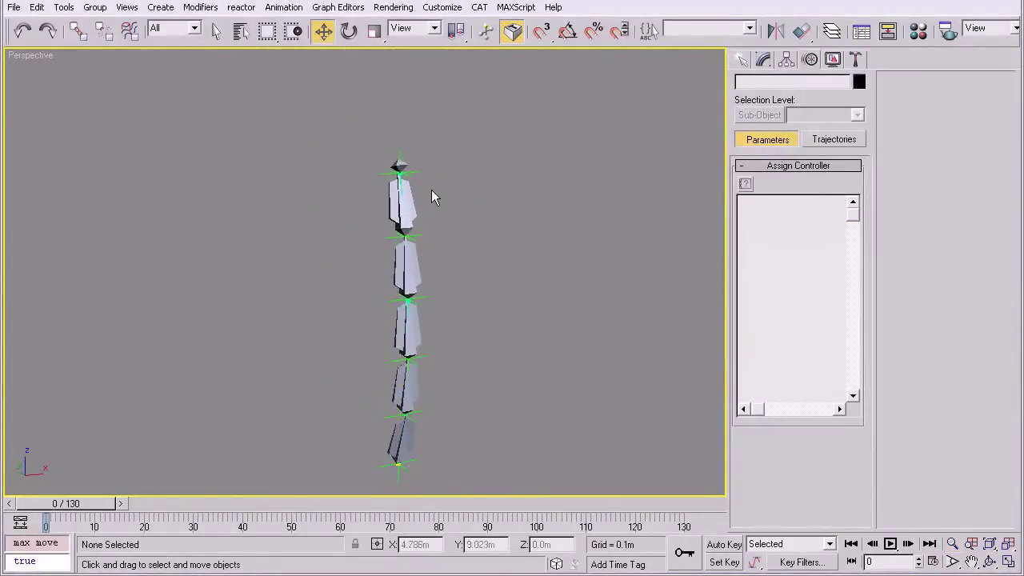
key("q")
left_click(410, 209)
middle_click_drag(443, 168, 454, 178)
scroll(454, 178, "down", 3)
scroll(456, 210, "up", 2)
middle_click_drag(458, 231, 471, 301, "alt")
middle_click_drag(461, 362, 454, 248)
scroll(454, 248, "up", 3)
scroll(438, 309, "up", 4)
scroll(469, 296, "down", 2)
middle_click_drag(469, 296, 418, 305, "alt")
- Assign a LookAt Constraint to the bottom bone's rotation, targeting the point helper at the bone's upper end
left_click(383, 336)
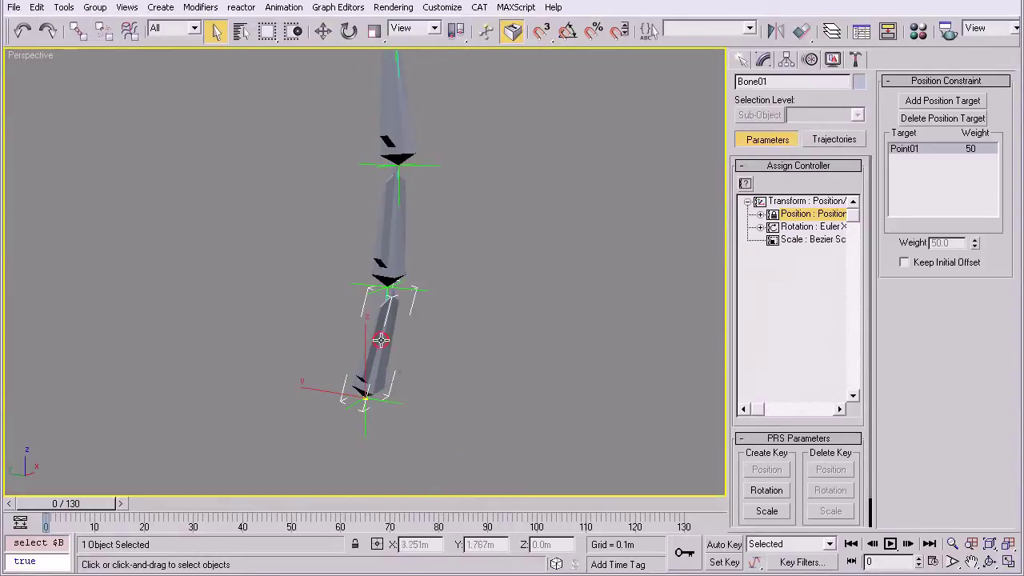
left_click(804, 227)
left_click(745, 183)
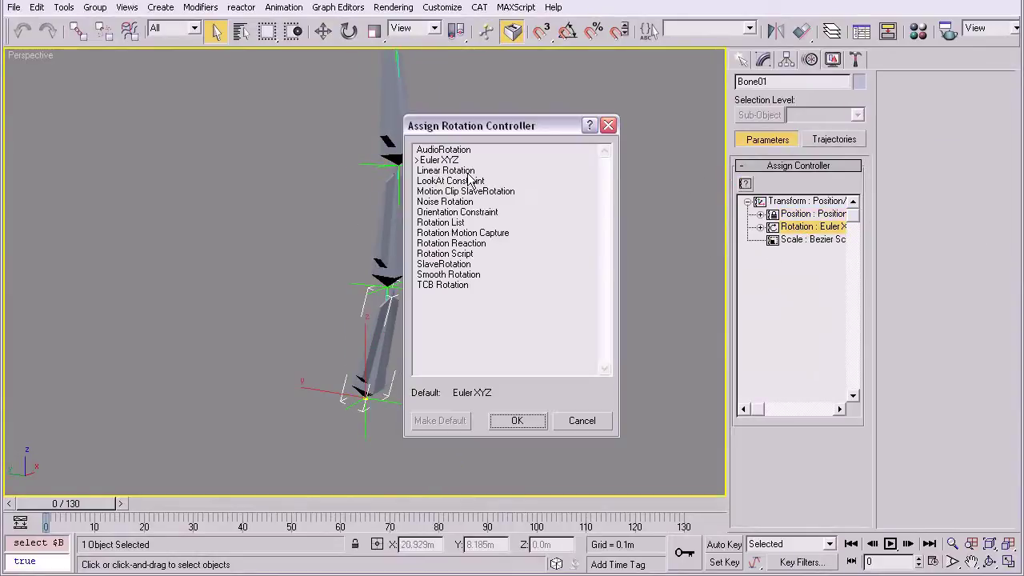
left_click(450, 181)
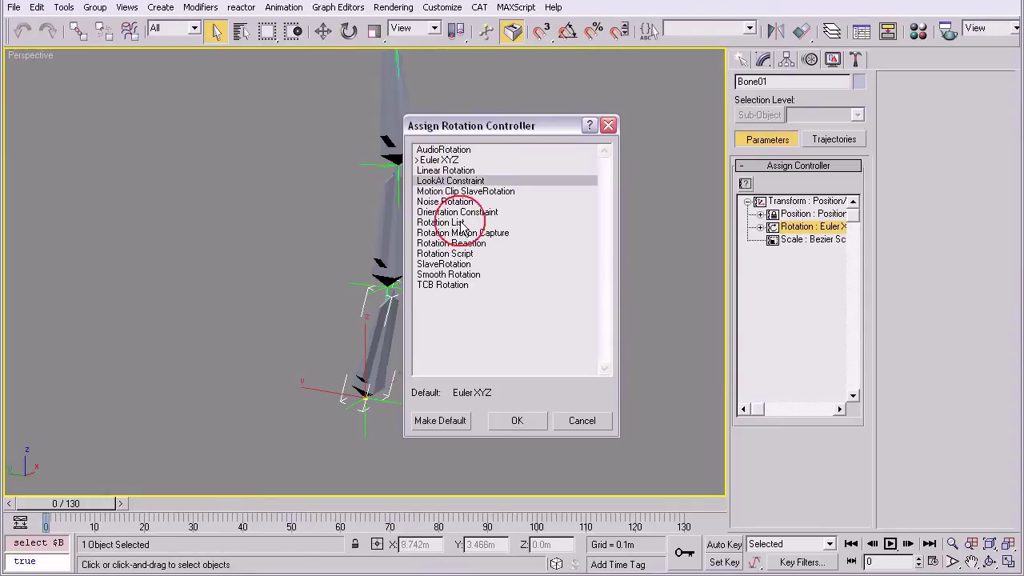
left_click(522, 422)
left_click(953, 101)
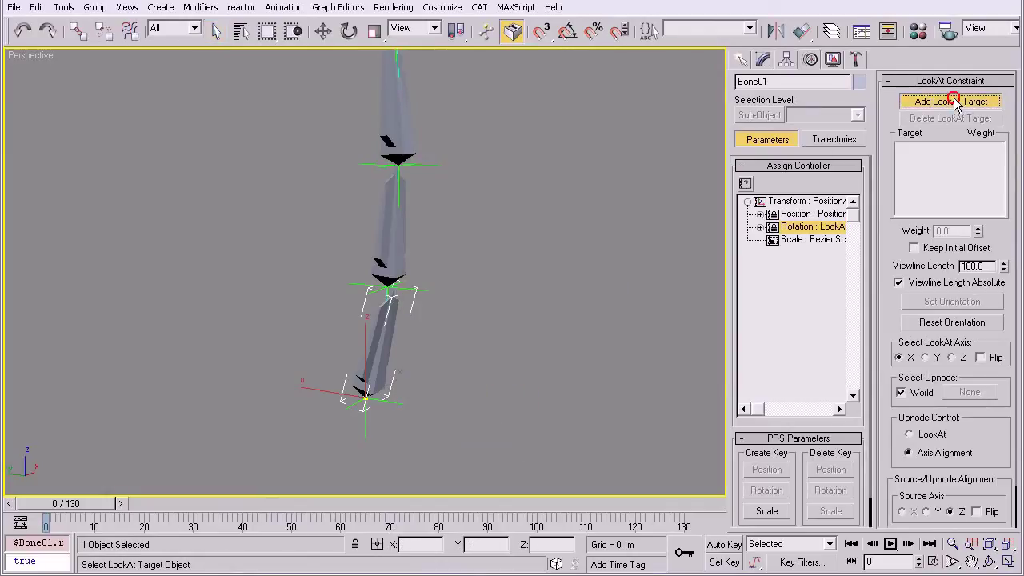
left_click(429, 292)
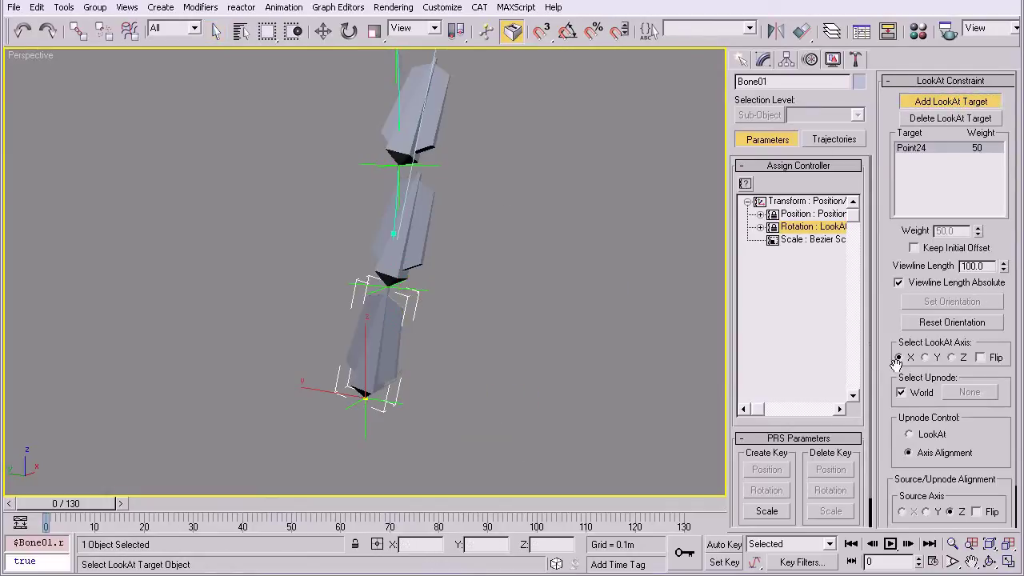
right_click(532, 237)
left_click(533, 240)
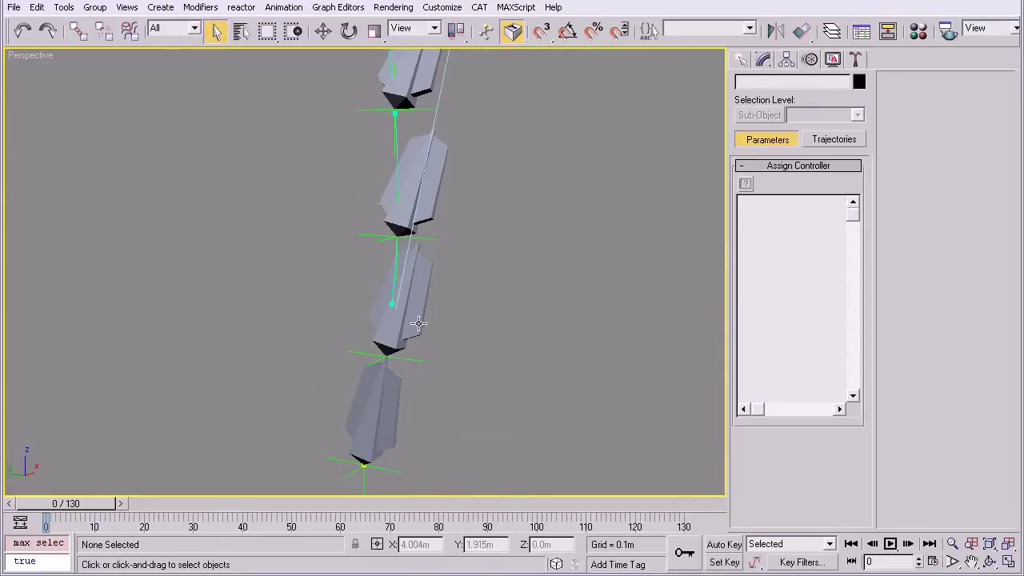
- Assign a LookAt Constraint to the rotation of the second bone from the bottom, targeting the point helper just above it
left_click(419, 328)
left_click(793, 228)
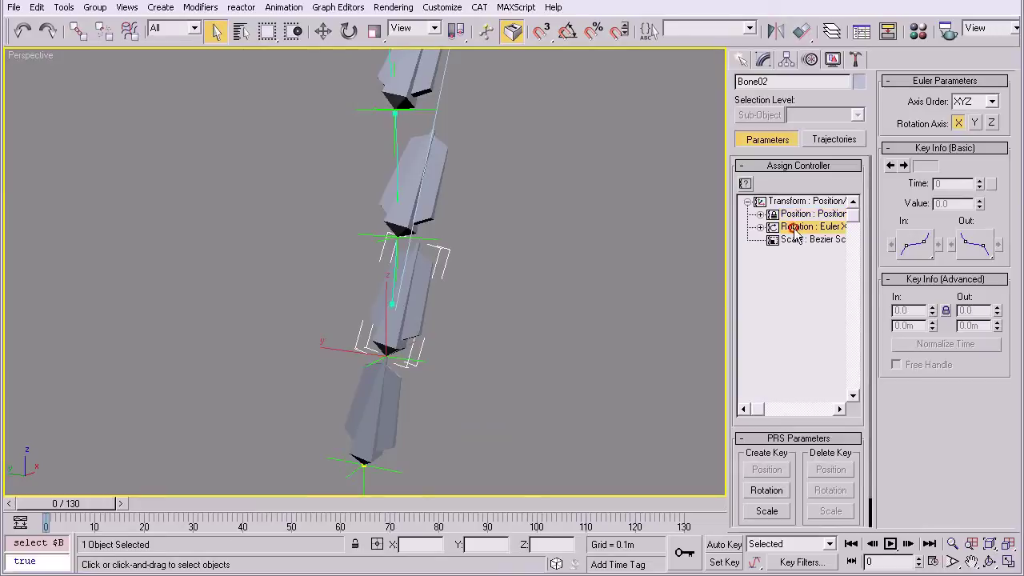
left_click(745, 184)
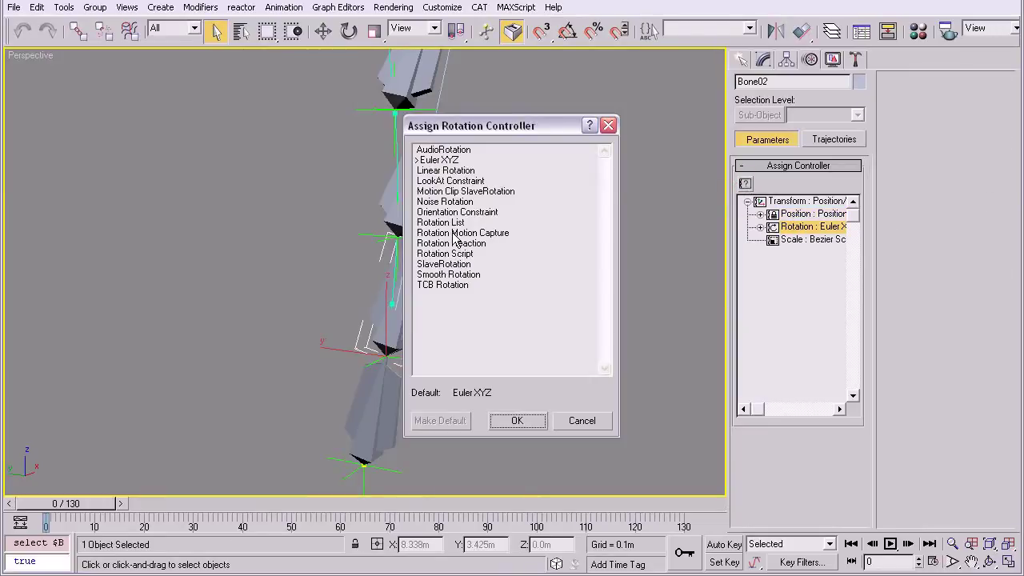
left_click(442, 172)
left_click(446, 181)
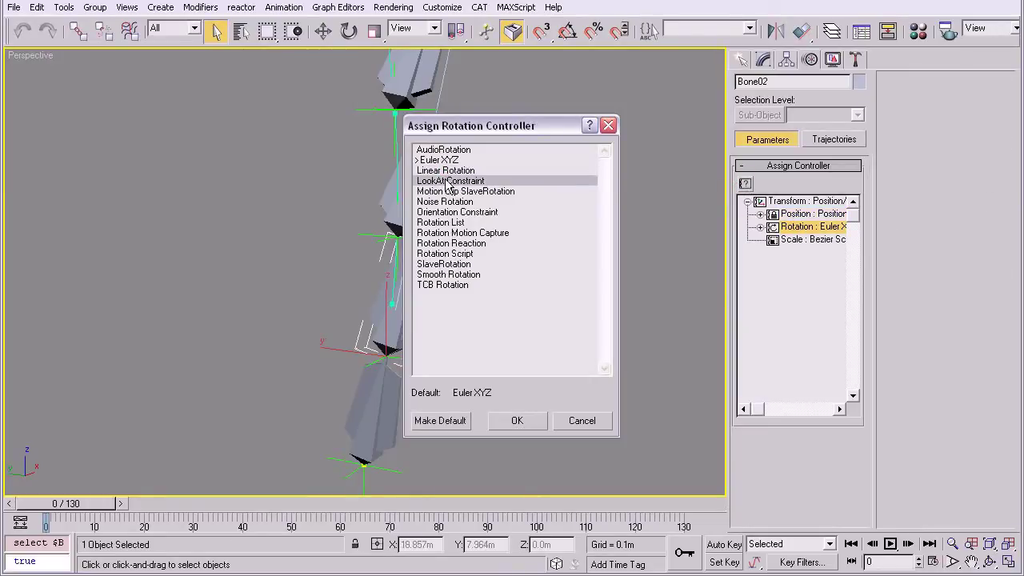
left_click(518, 422)
left_click(965, 100)
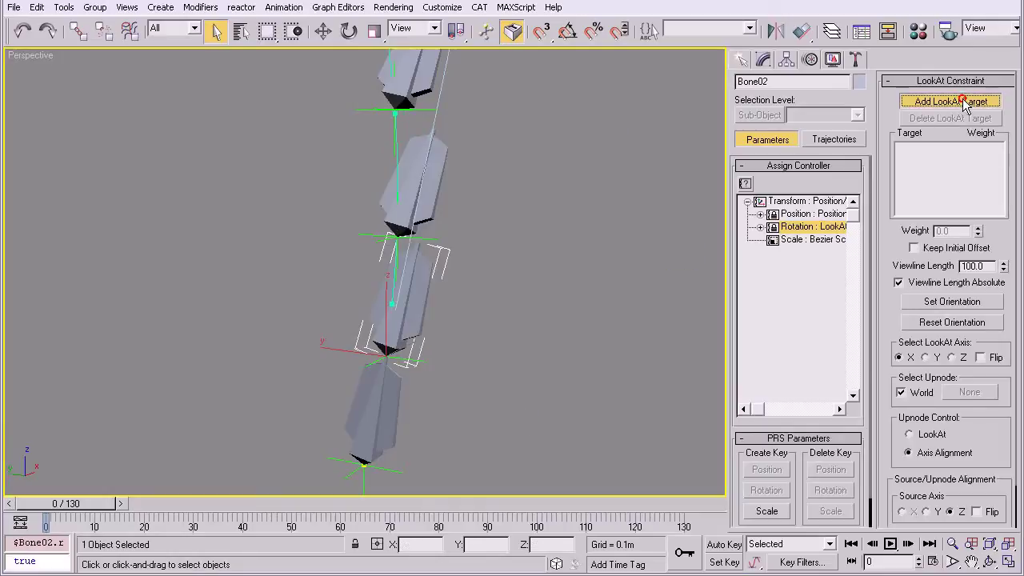
left_click(360, 235)
middle_click_drag(524, 173, 528, 276)
right_click(492, 277)
- Assign a LookAt Constraint to the rotation of the third bone from the bottom, targeting the point helper at its upper end
left_click(433, 309)
left_click(808, 227)
left_click(745, 183)
left_click(447, 183)
left_click(517, 421)
left_click(936, 106)
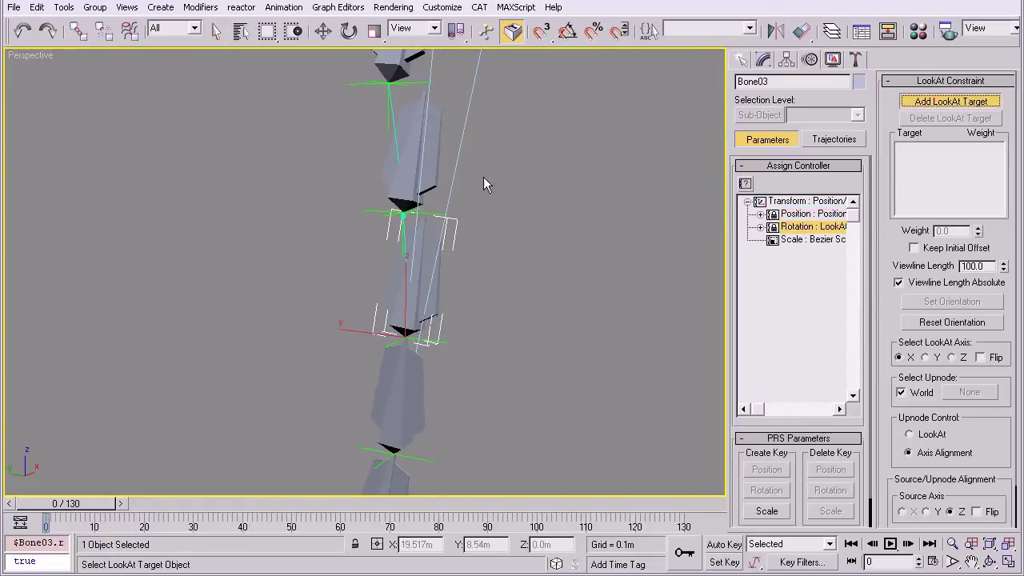
left_click(367, 212)
middle_click_drag(562, 240, 571, 311)
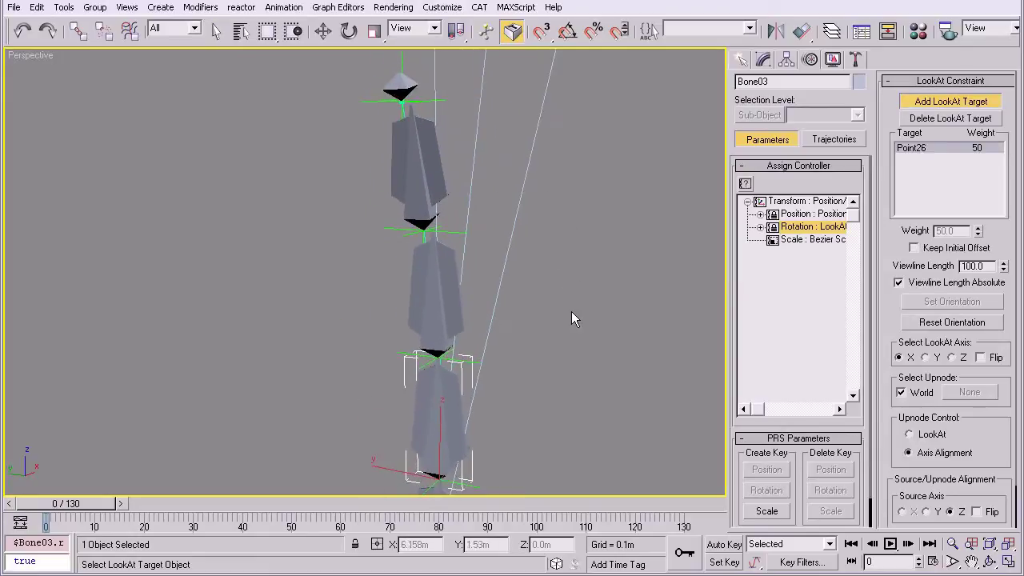
right_click(495, 270)
- Assign a LookAt Constraint to the rotation of the fourth bone from the bottom, targeting the point helper at its upper end
left_click(446, 288)
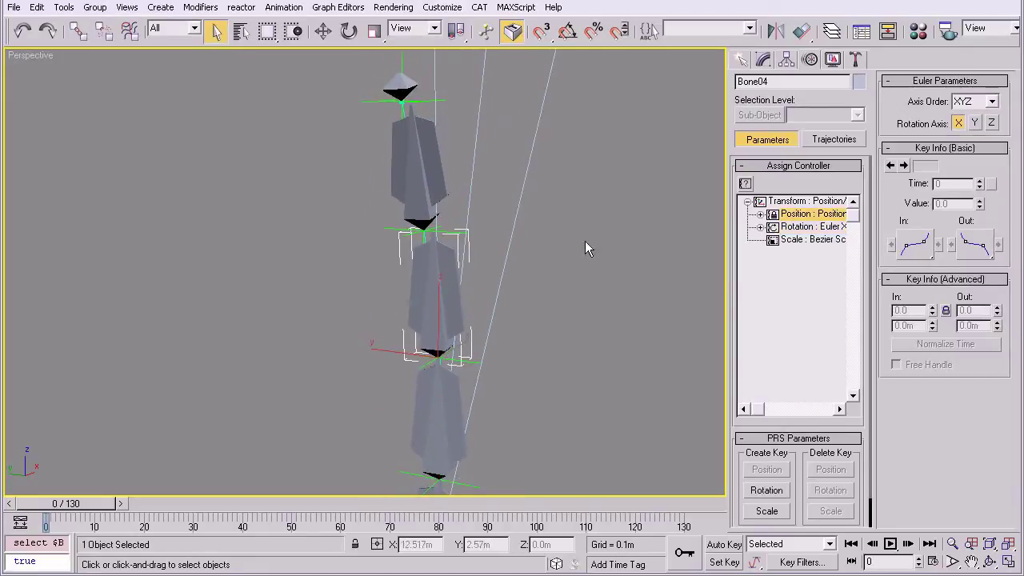
left_click(800, 228)
left_click(745, 183)
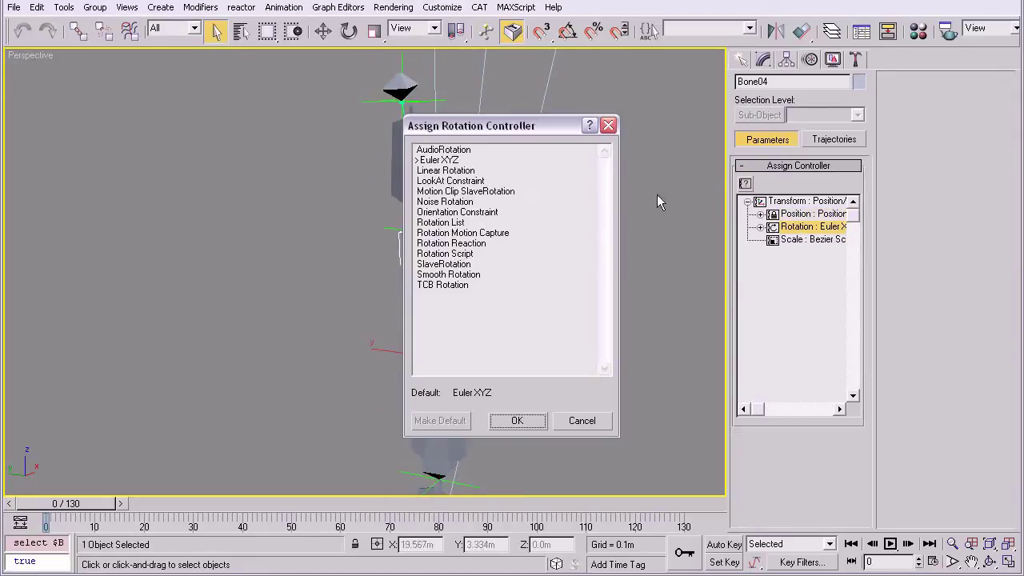
left_click(449, 180)
left_click(527, 428)
left_click(944, 102)
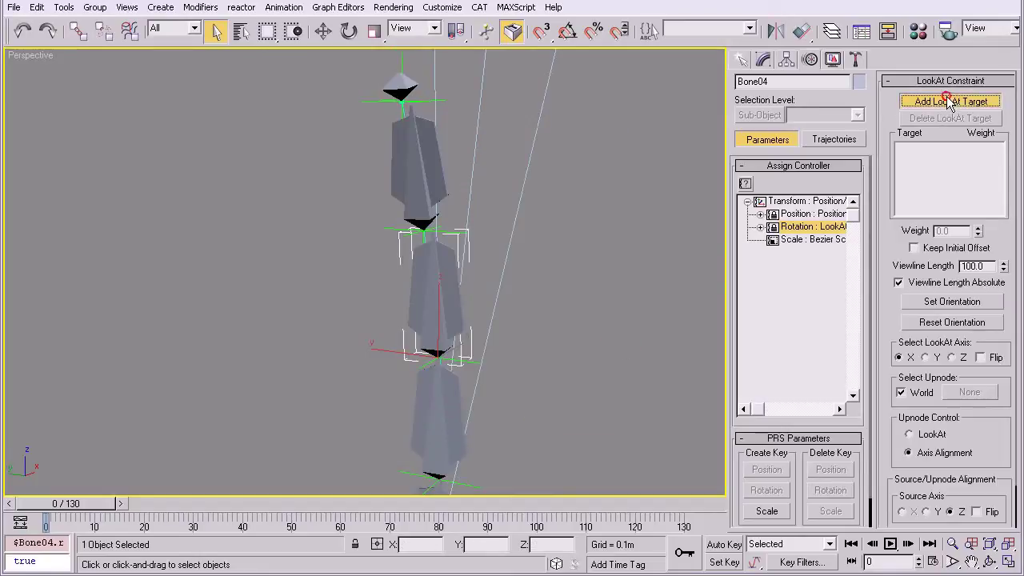
left_click(385, 229)
right_click(392, 286)
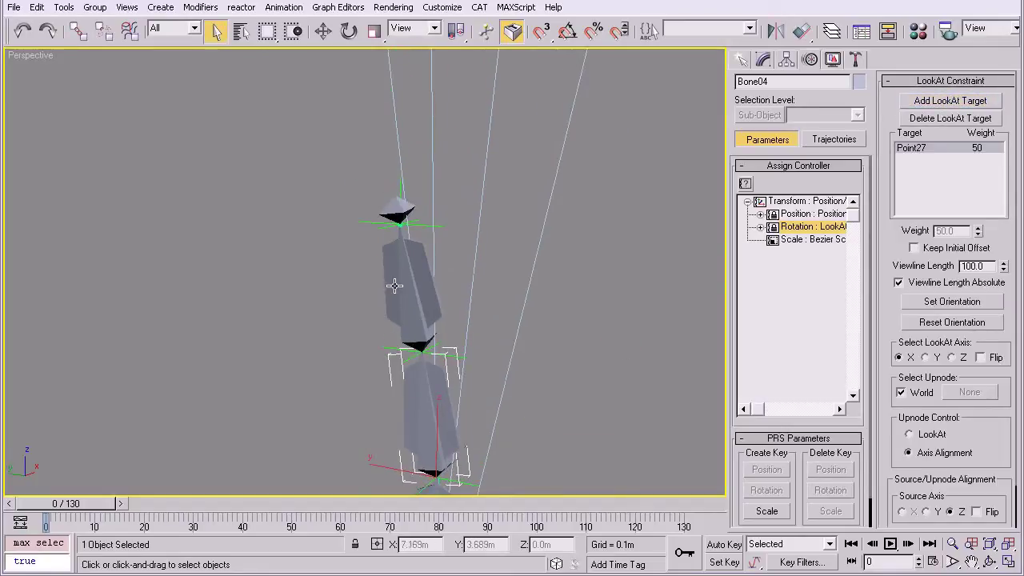
- Assign a LookAt Constraint to the rotation of the fifth bone from the bottom, targeting the topmost point helper
left_click(419, 275)
left_click(797, 226)
left_click(745, 184)
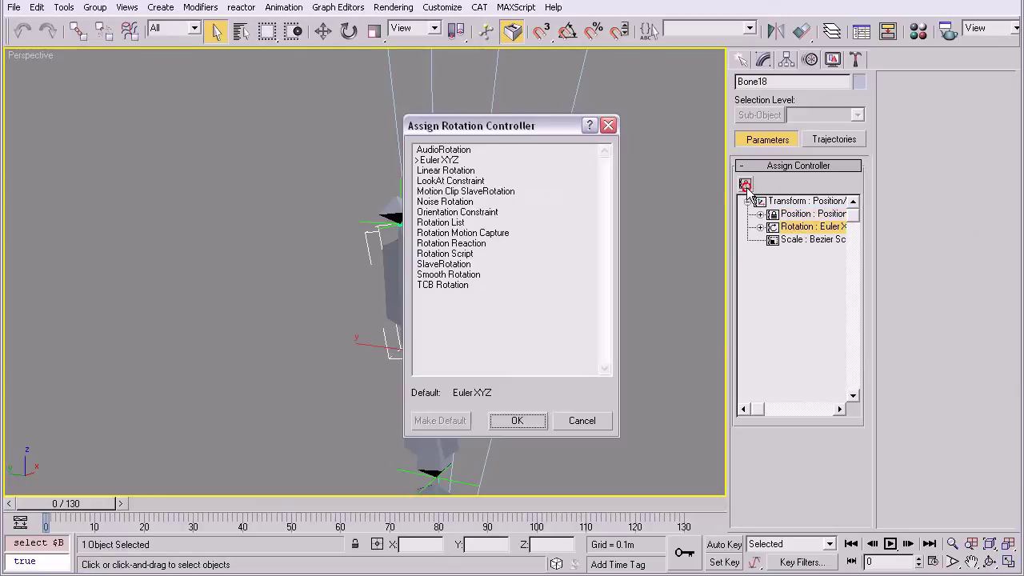
left_click(448, 180)
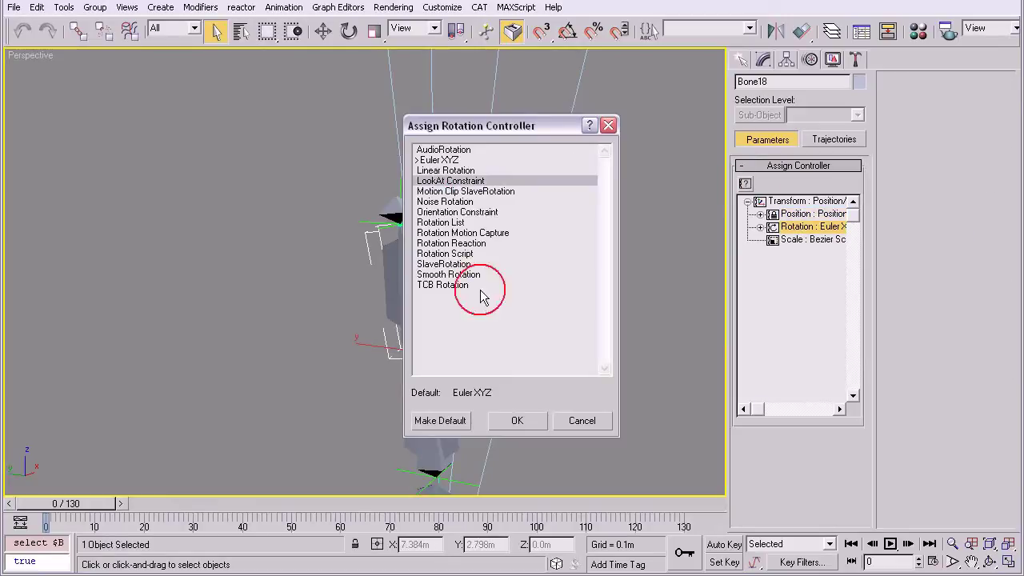
left_click(521, 420)
left_click(952, 101)
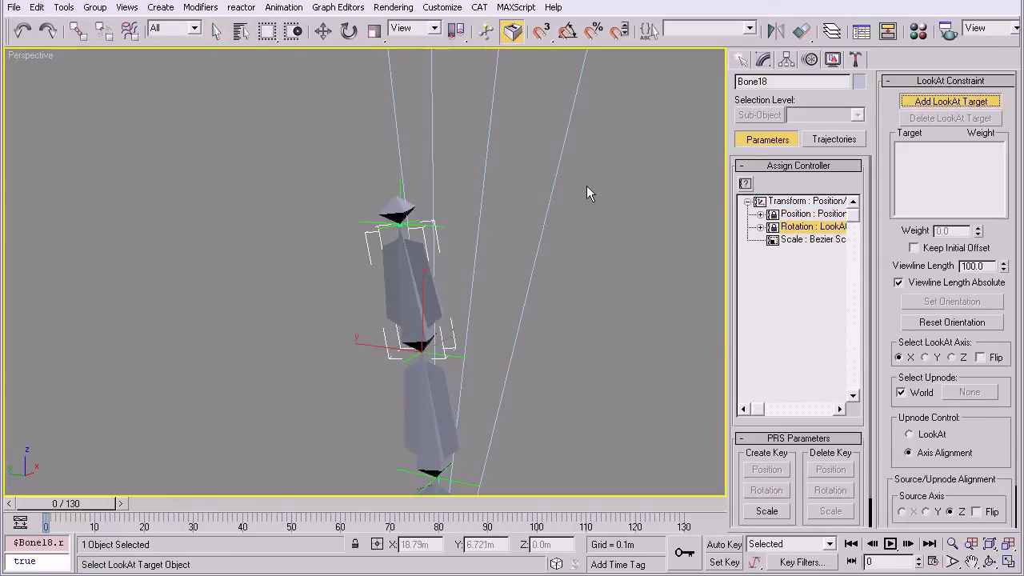
left_click(367, 226)
middle_click_drag(582, 284, 579, 245)
key("q")
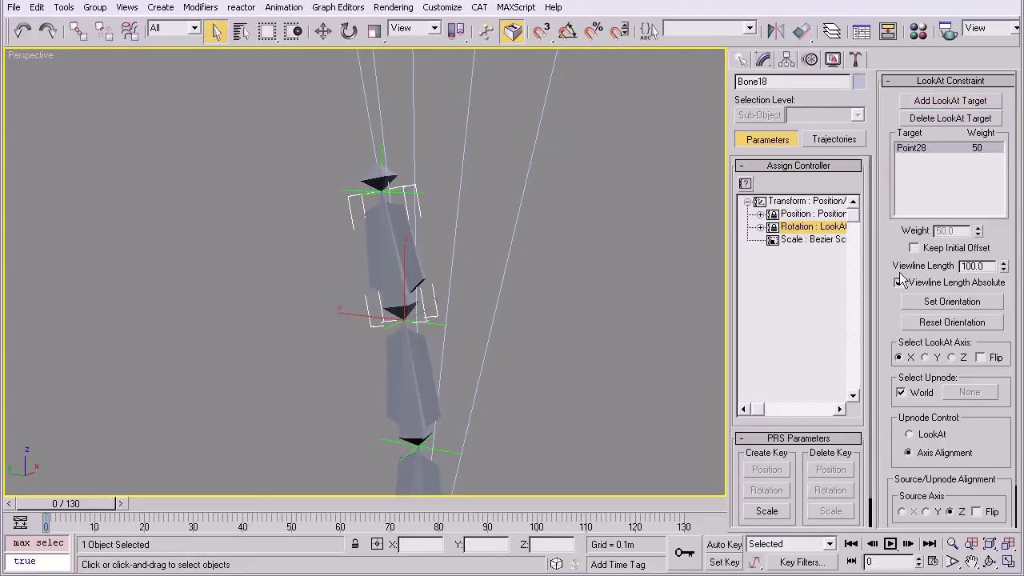
- Turn off Viewline Length Absolute and set Viewline Length to 0 for the LookAt constraints of the third and fourth bones from the bottom
left_click(606, 327)
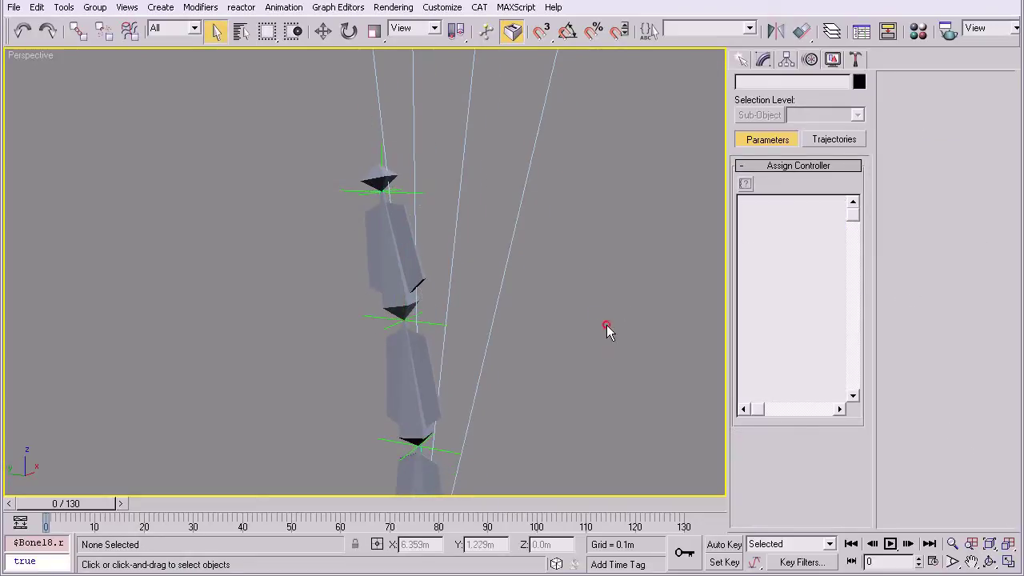
middle_click_drag(605, 327, 575, 192)
scroll(575, 192, "down", 3)
left_click(376, 244)
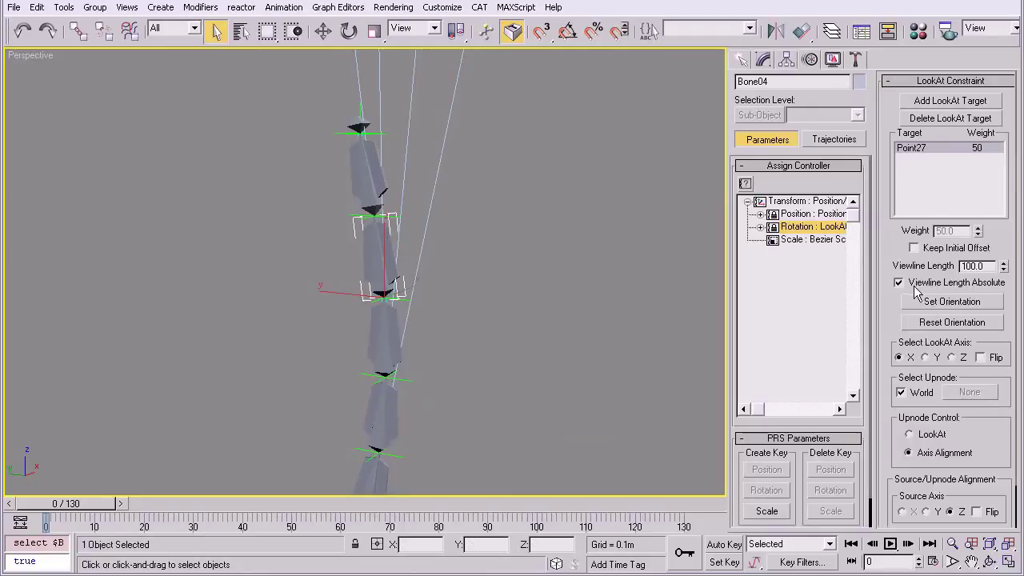
middle_click_drag(489, 316, 450, 244)
left_click(345, 257)
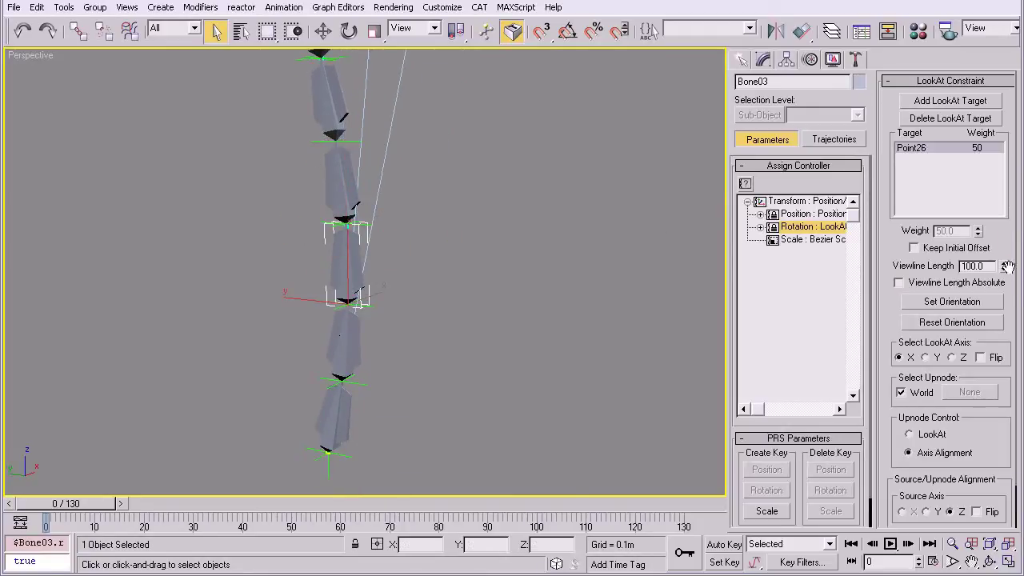
middle_click_drag(439, 318, 466, 243)
left_click(467, 227)
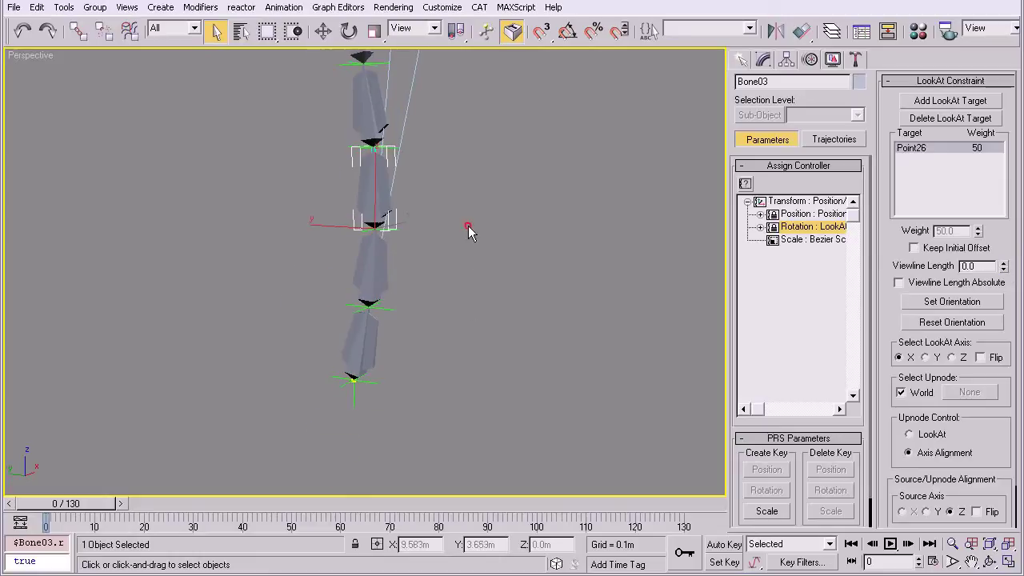
- Remove the viewlines of the two lowest bones by turning off Viewline Length Absolute and reducing the Viewline Length to 0
left_click(375, 264)
left_click(899, 283)
left_click(439, 295)
middle_click_drag(440, 295, 453, 230)
left_click(380, 272)
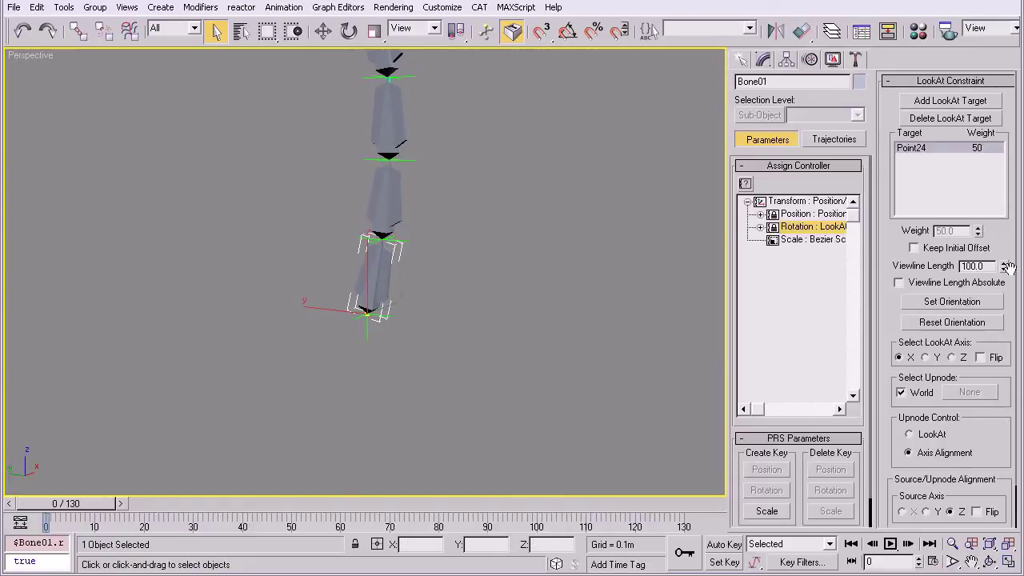
left_click(487, 179)
- Display the viewport in wireframe and select the curved line running through the bones
middle_click_drag(487, 179, 497, 296)
scroll(481, 325, "down", 3)
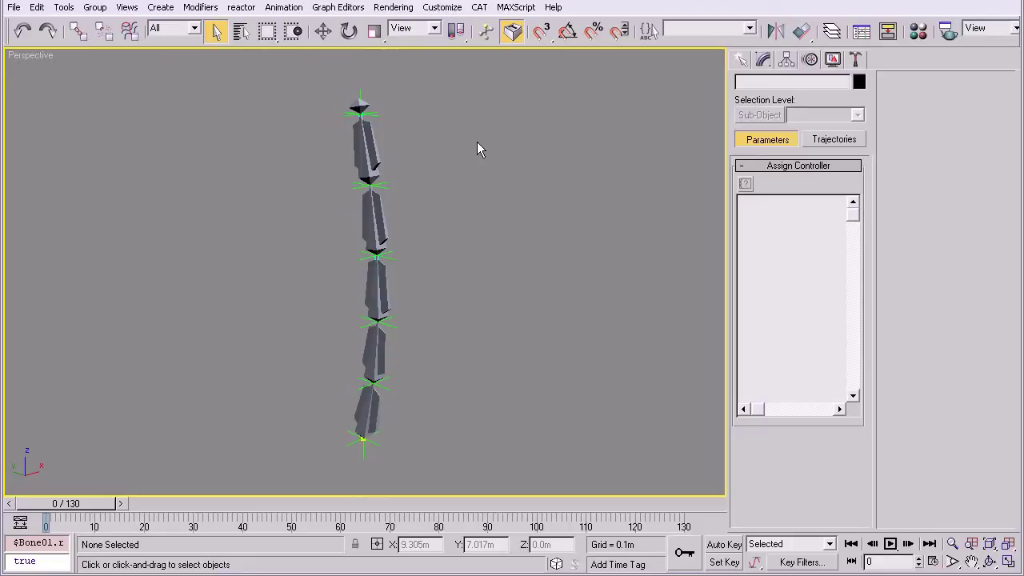
middle_click_drag(496, 301, 409, 291, "alt")
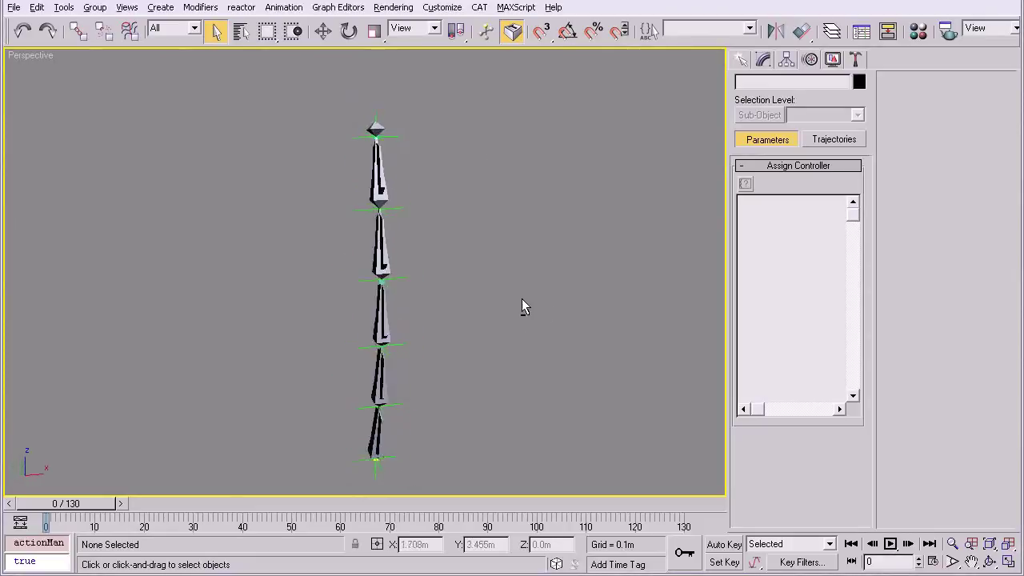
key("w")
key("F3")
scroll(409, 288, "up", 6)
middle_click_drag(439, 209, 472, 226, "alt")
key("alt+z")
left_click_drag(500, 219, 515, 188)
key("q")
left_click(447, 281)
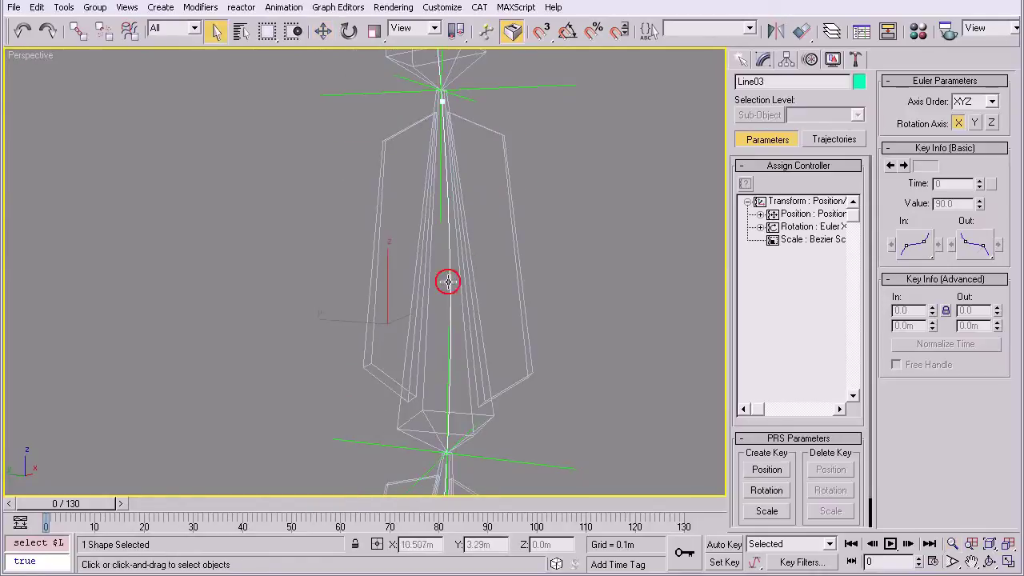
- Add a Spline IK Control modifier to the curved line
middle_click_drag(505, 179, 499, 228, "ctrl+alt")
middle_click_drag(499, 228, 444, 246, "alt")
middle_click_drag(444, 246, 432, 275)
scroll(440, 289, "down", 2)
left_click(762, 61)
left_click(859, 102)
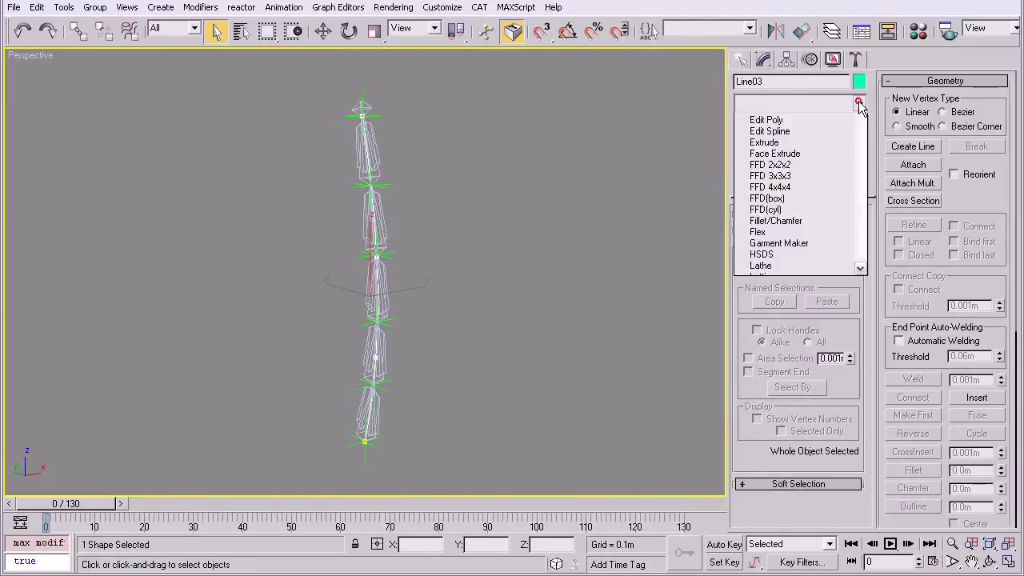
left_click_drag(860, 132, 856, 434)
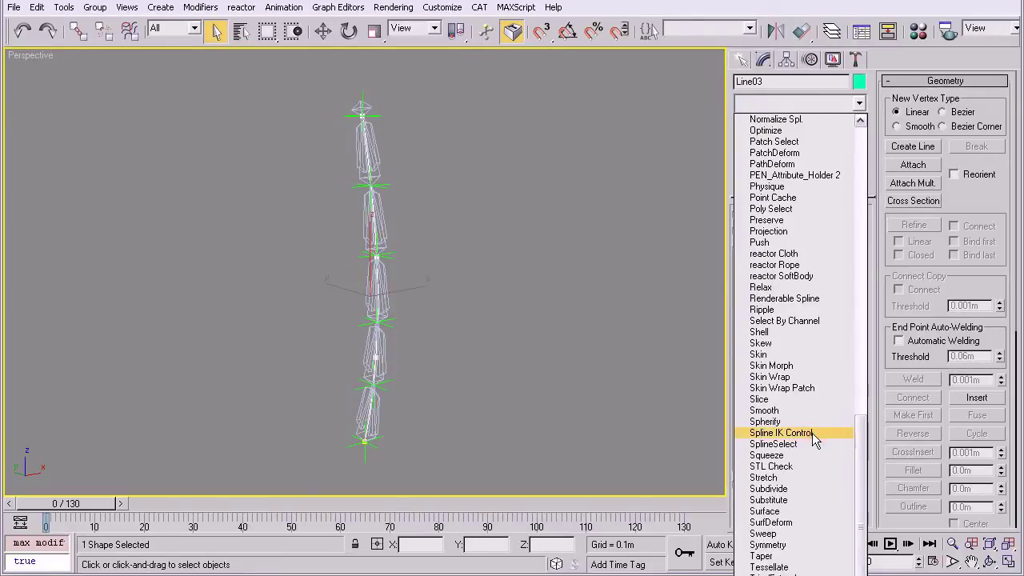
left_click(812, 433)
- Create box-shaped control helpers for the line's vertices with No Linking and Draw on Top turned off
left_click_drag(752, 450, 762, 352)
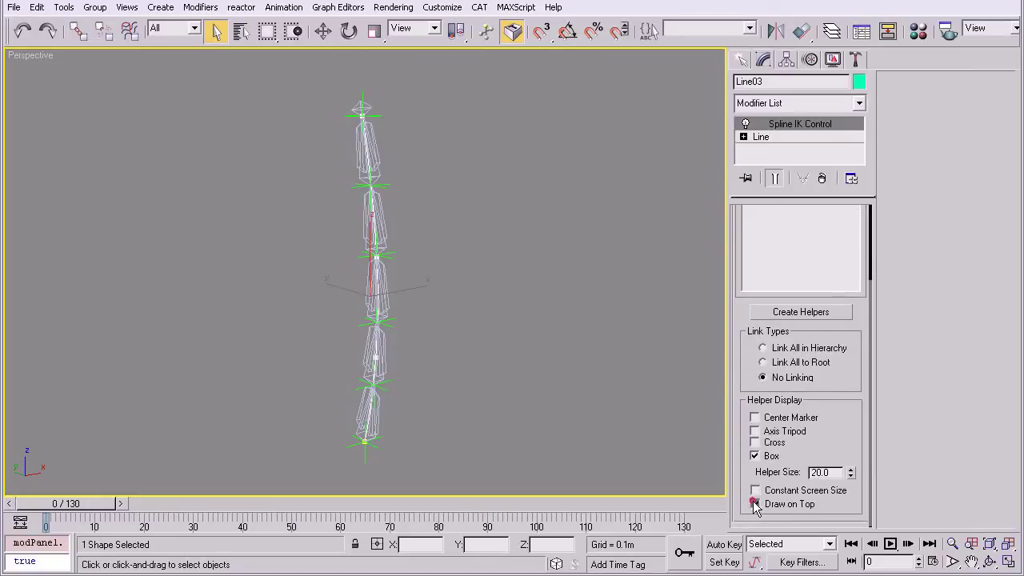
left_click_drag(734, 422, 738, 520)
left_click(791, 415)
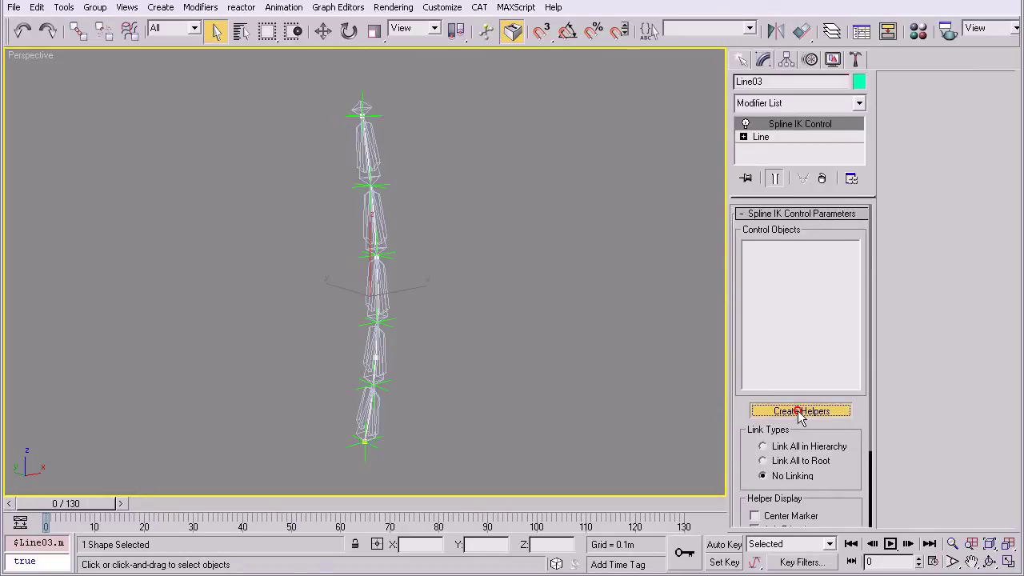
left_click_drag(747, 452, 749, 353)
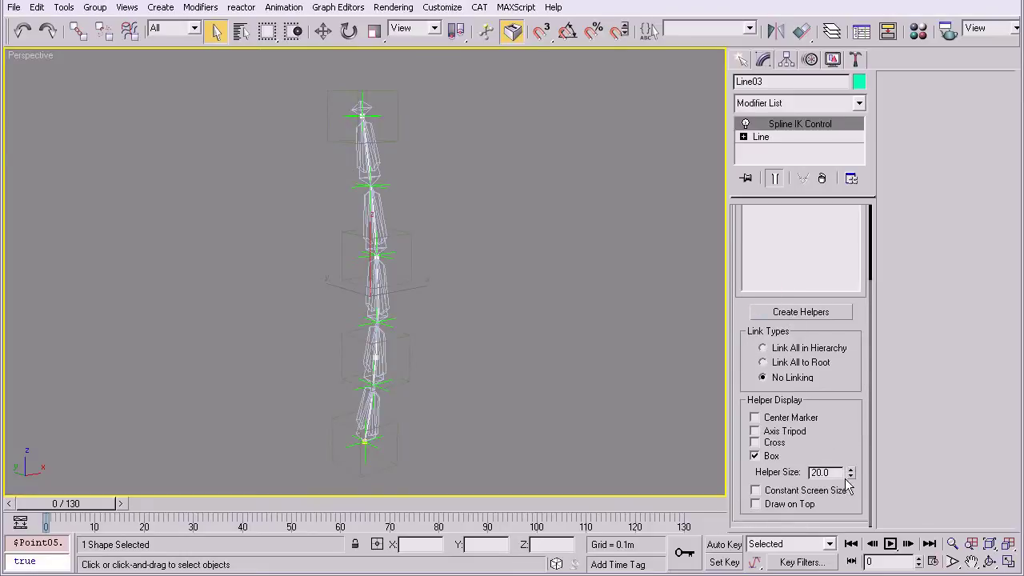
middle_click_drag(515, 156, 513, 176)
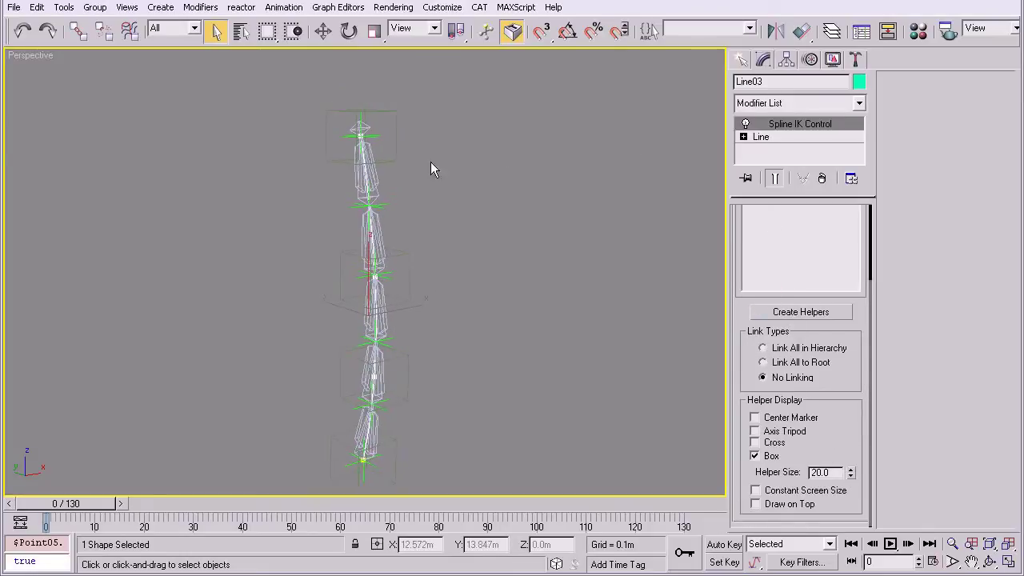
- Select the four box-shaped control helpers and change their object colour to yellow
left_click(404, 117)
key("ctrl+c")
left_click(396, 116)
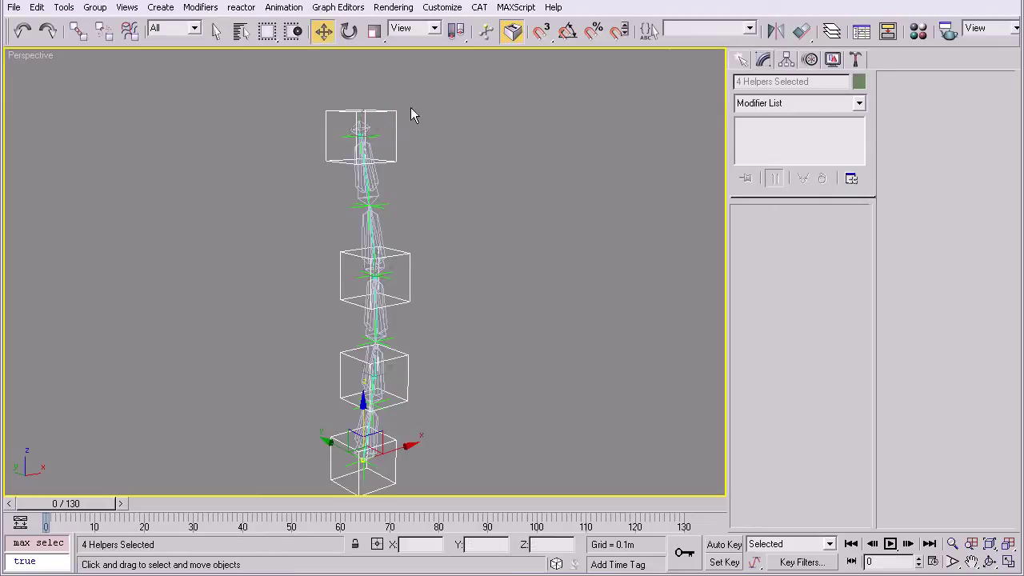
left_click(858, 83)
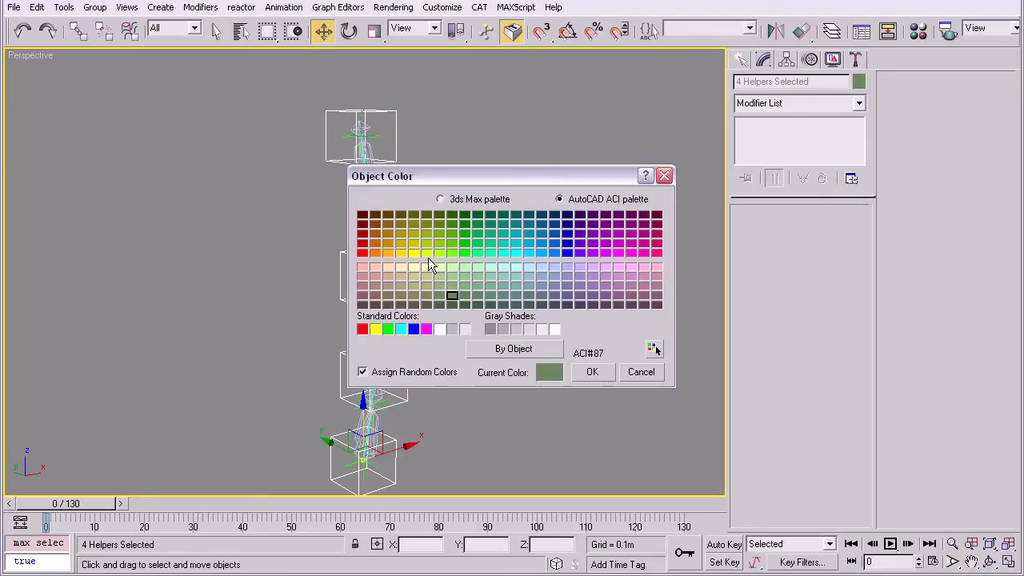
left_click(426, 252)
left_click(593, 369)
left_click(469, 281)
- Select the six cross-shaped point helpers together with the curved line and clone them using the Copy option
middle_click_drag(469, 280, 489, 307, "alt")
key("alt+w")
middle_click_drag(509, 356, 480, 271, "alt")
key("alt+w")
key("alt+z")
left_click_drag(478, 264, 506, 203)
middle_click_drag(452, 212, 462, 231, "alt")
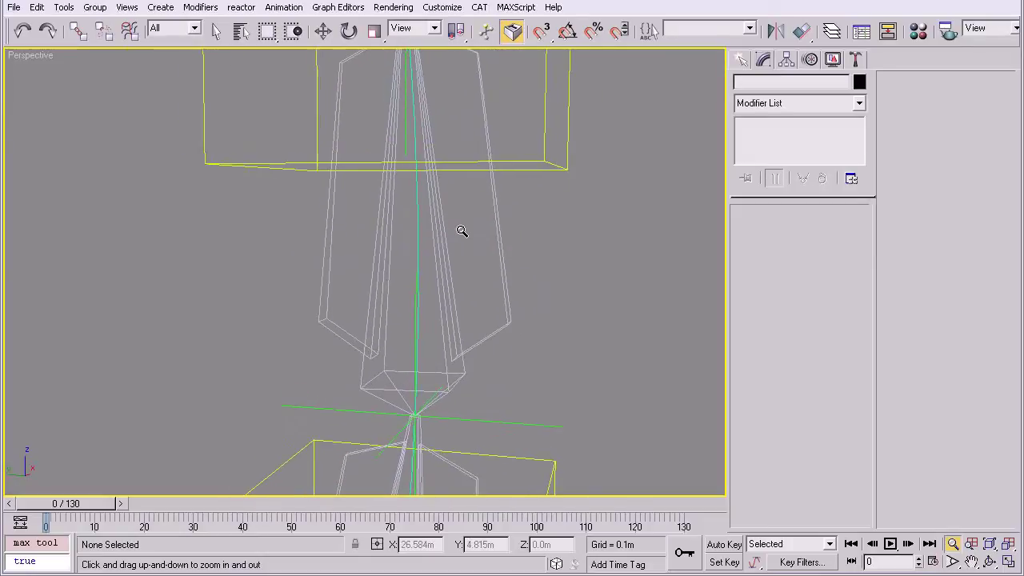
key("q")
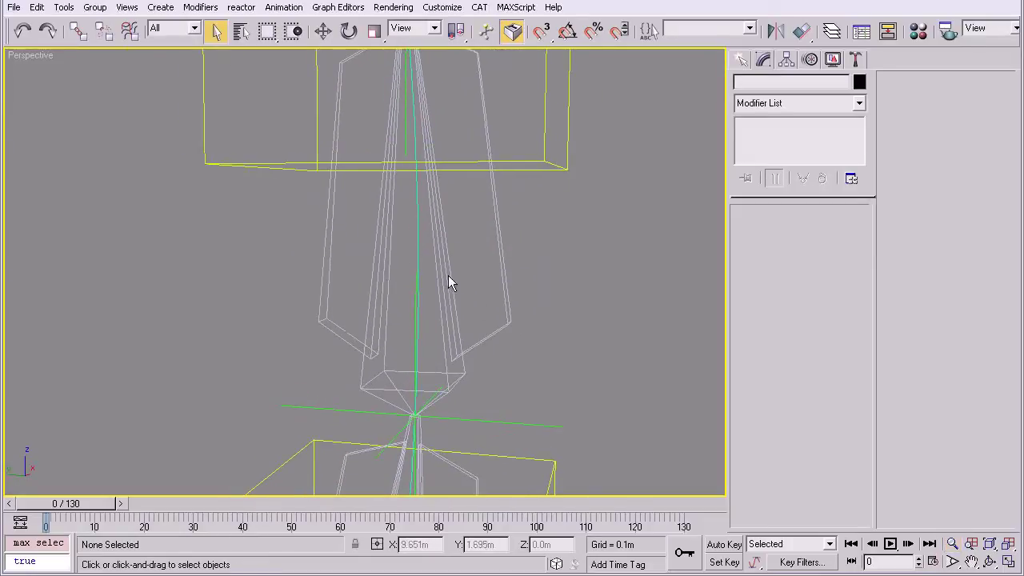
scroll(448, 283, "down", 6)
scroll(457, 253, "up", 4)
key("ctrl+c")
left_click(427, 297)
middle_click_drag(427, 243, 409, 265)
scroll(420, 184, "up", 8)
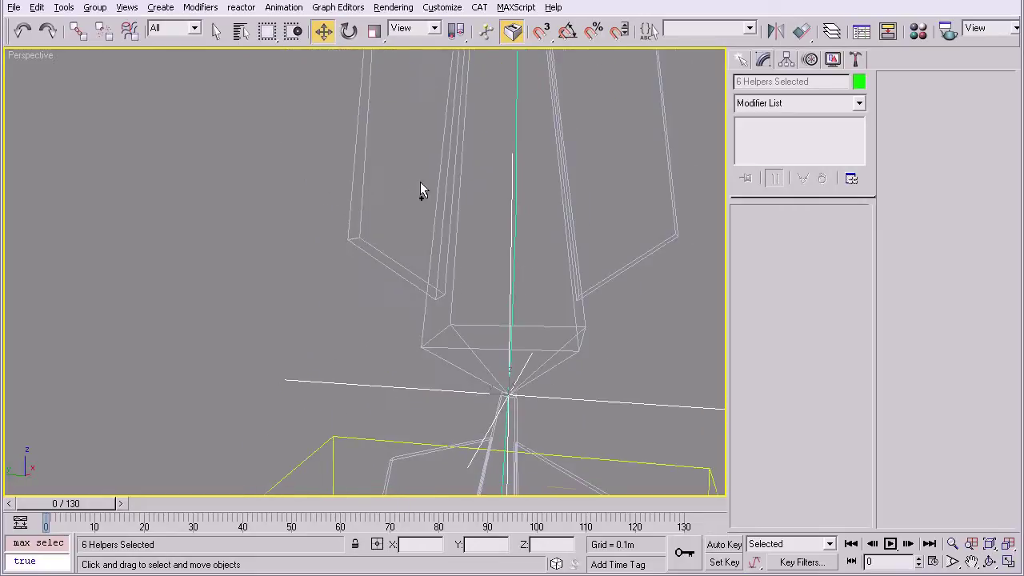
left_click(514, 129, "ctrl")
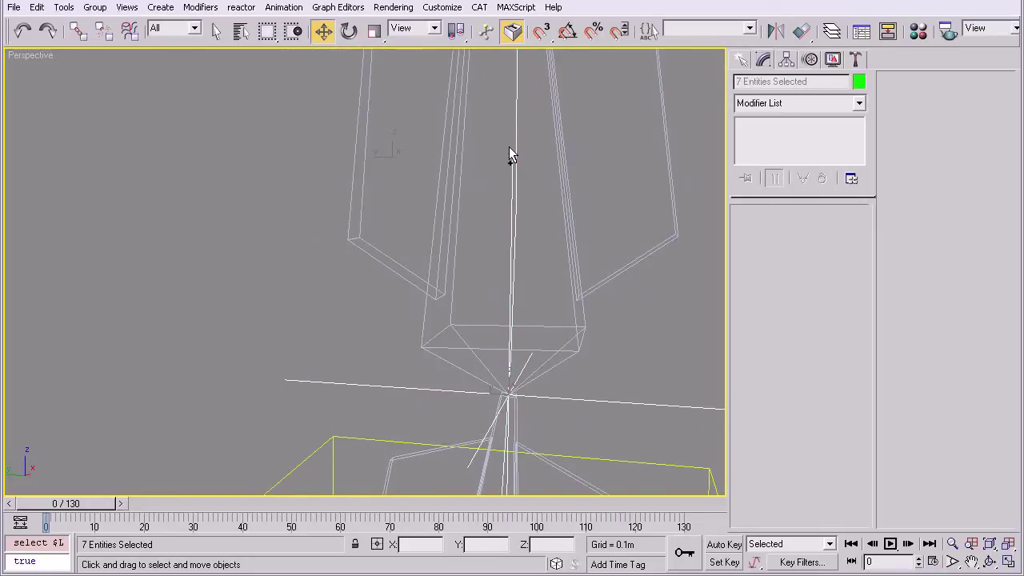
scroll(499, 166, "down", 6)
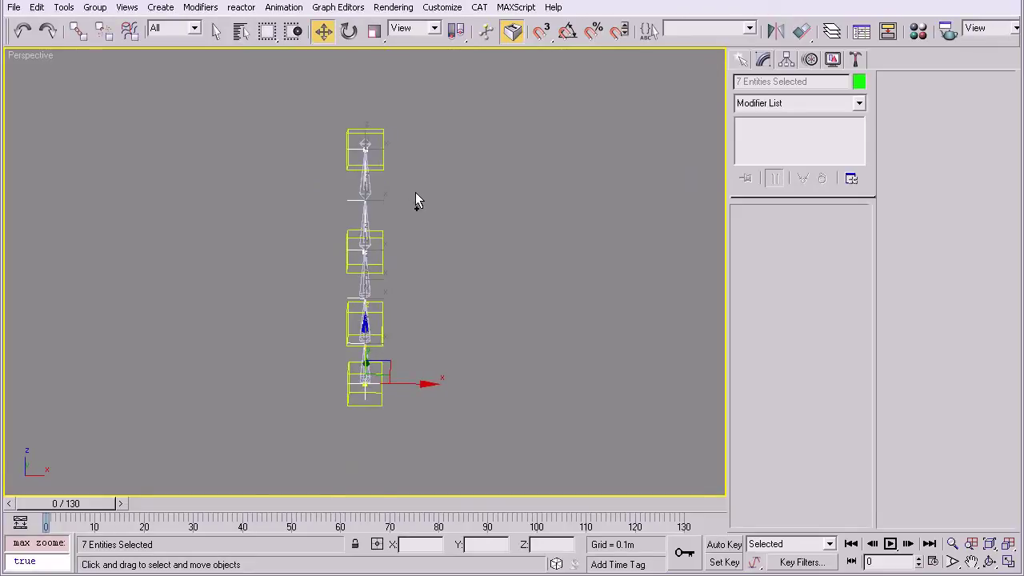
key("ctrl+v")
left_click_drag(490, 204, 491, 156)
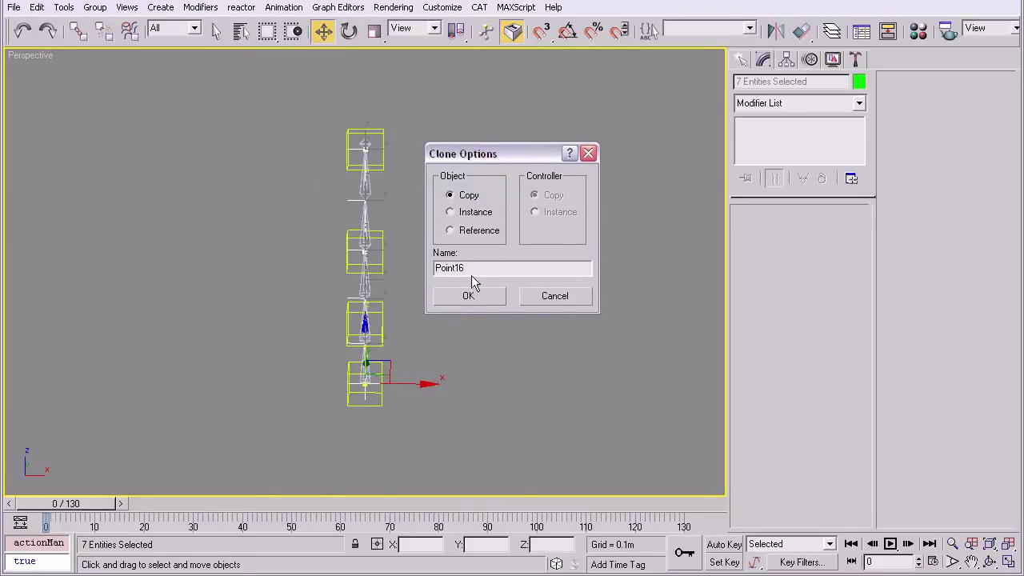
left_click(472, 296)
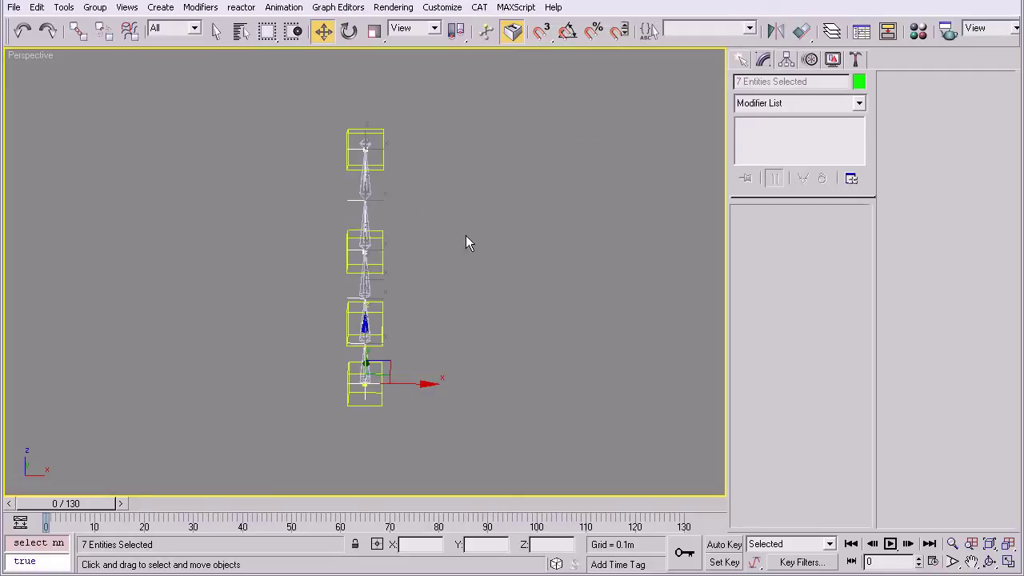
- Isolate the copied line and point helpers, and remove the Spline IK Control modifier from the copied line
scroll(456, 256, "up", 4)
middle_click_drag(468, 334, 443, 254)
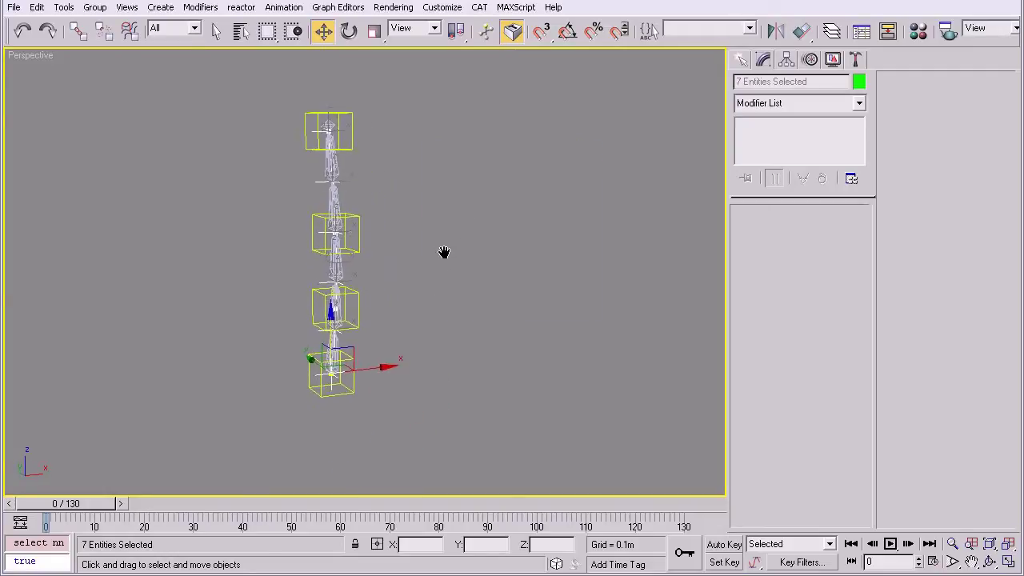
middle_click_drag(411, 201, 419, 243)
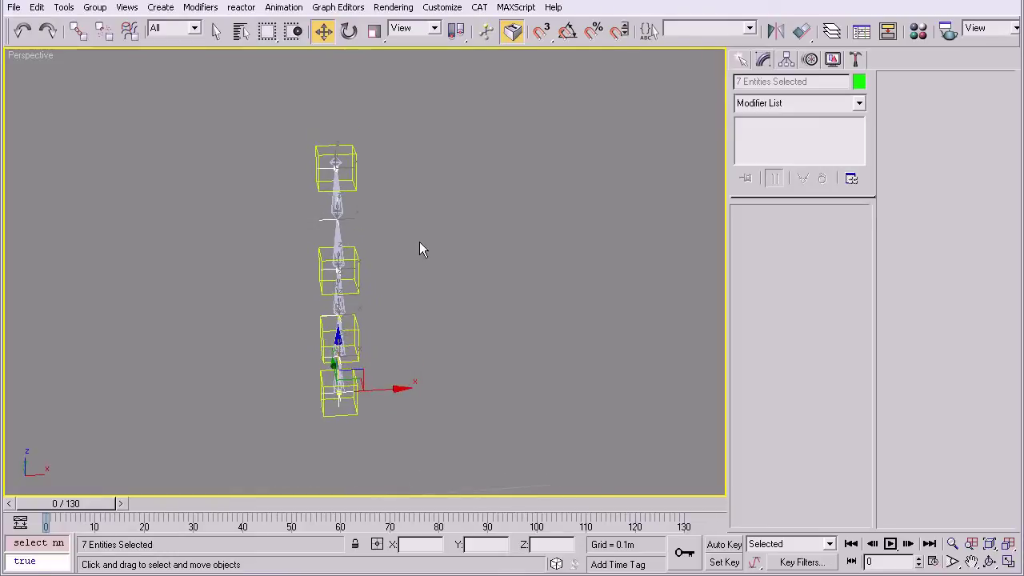
key("alt+q")
left_click(457, 285)
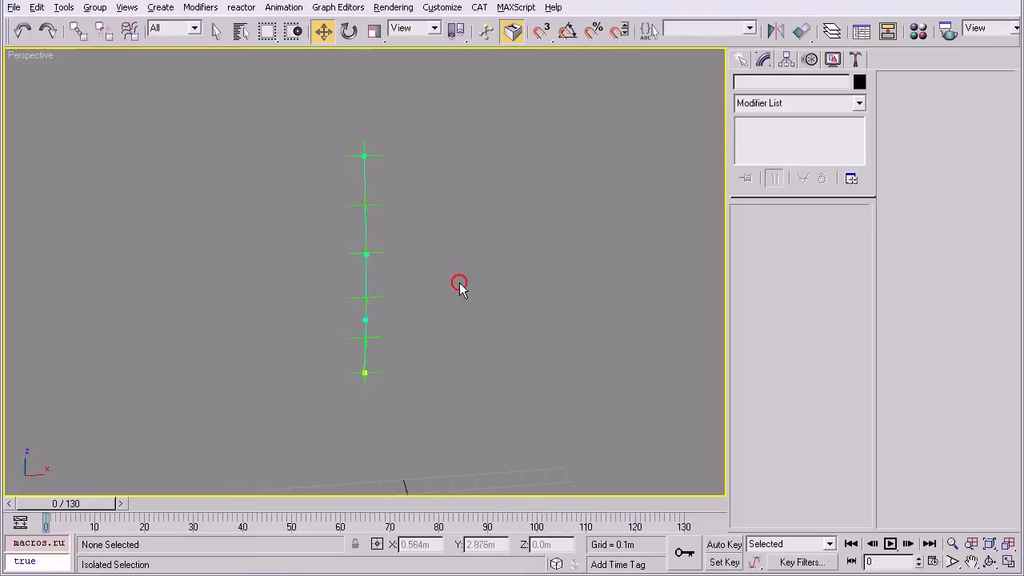
left_click(365, 273)
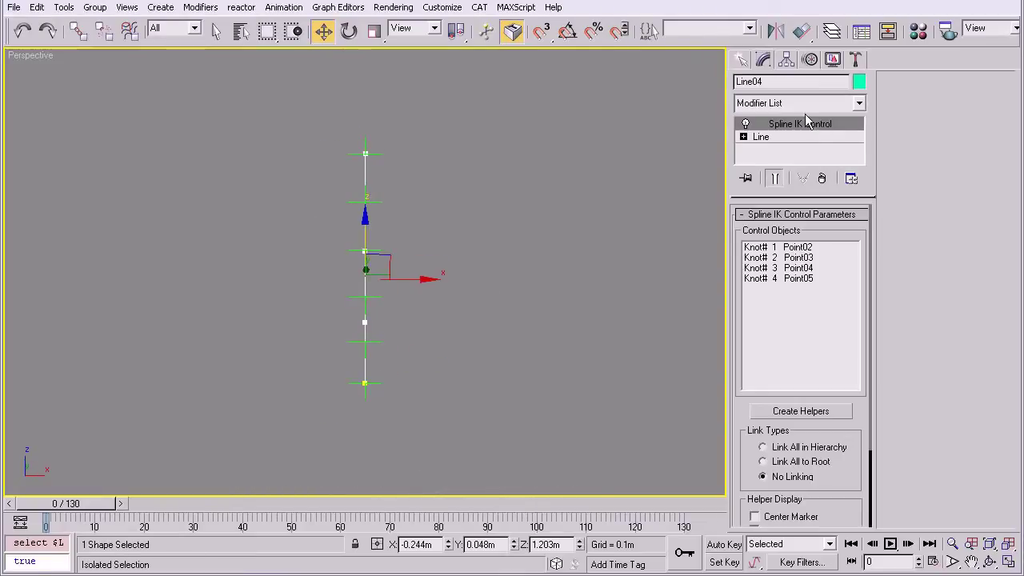
left_click(821, 178)
- Move the copied line along X so it stands beside the bone chain, and end the isolation
left_click_drag(405, 282, 470, 283)
key("alt+q")
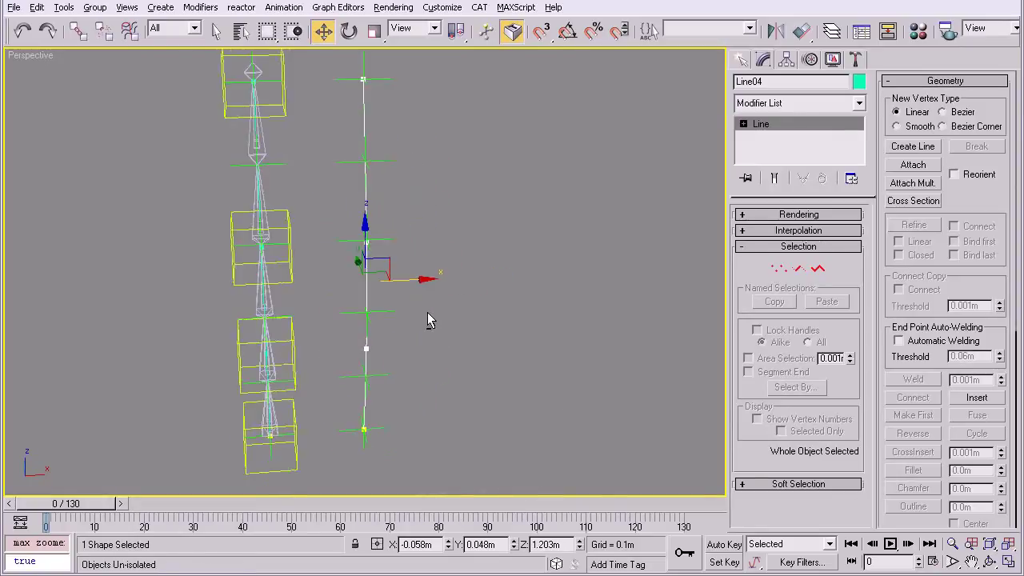
middle_click_drag(426, 300, 453, 292, "alt")
left_click_drag(481, 286, 463, 288)
left_click(512, 246)
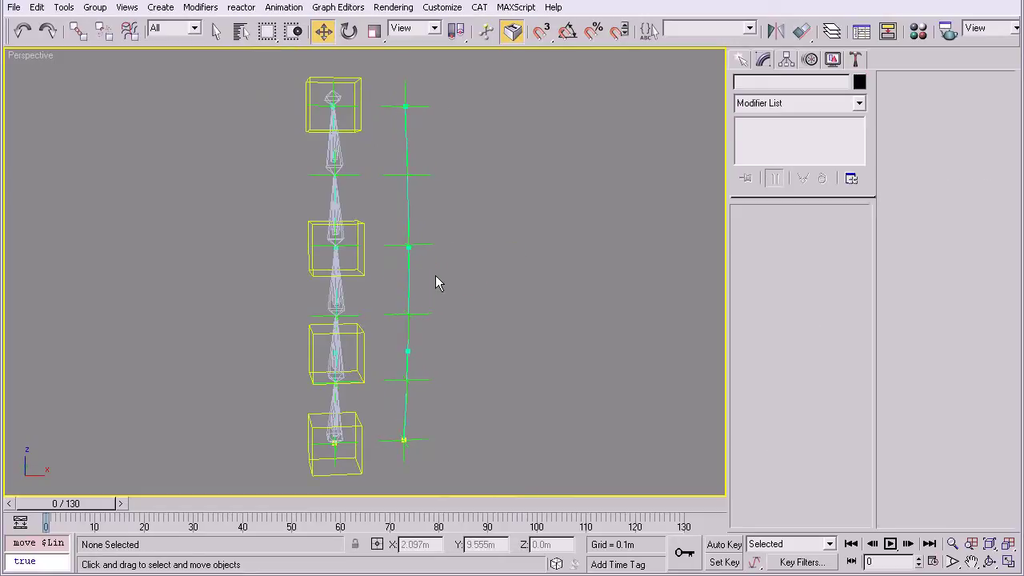
- Add a Spline IK Control modifier to the copied line and create its control helpers
middle_click_drag(421, 289, 435, 293)
key("q")
left_click(423, 288)
left_click(859, 102)
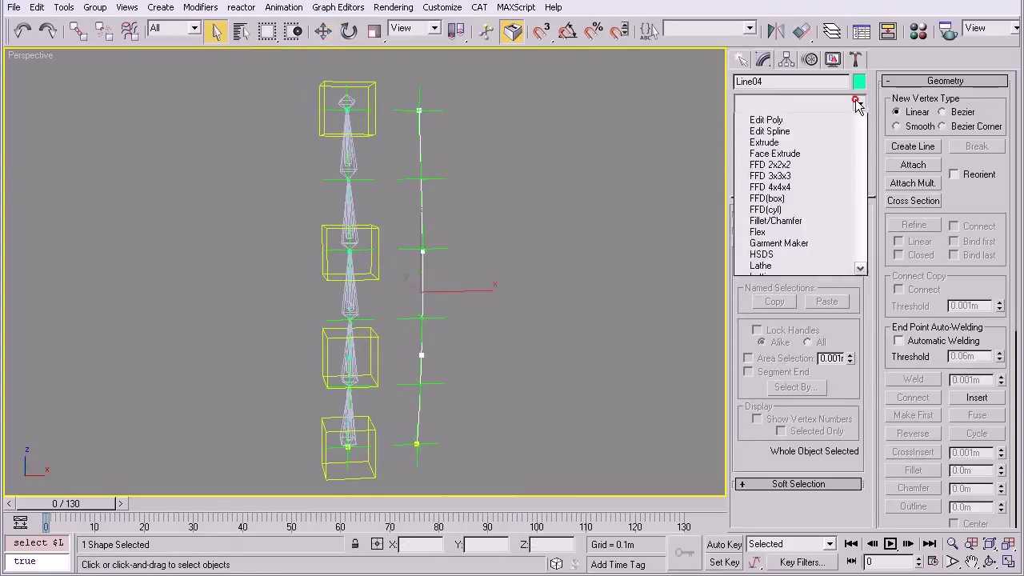
left_click_drag(861, 148, 861, 467)
left_click(808, 377)
left_click_drag(787, 344, 785, 240)
left_click(800, 312)
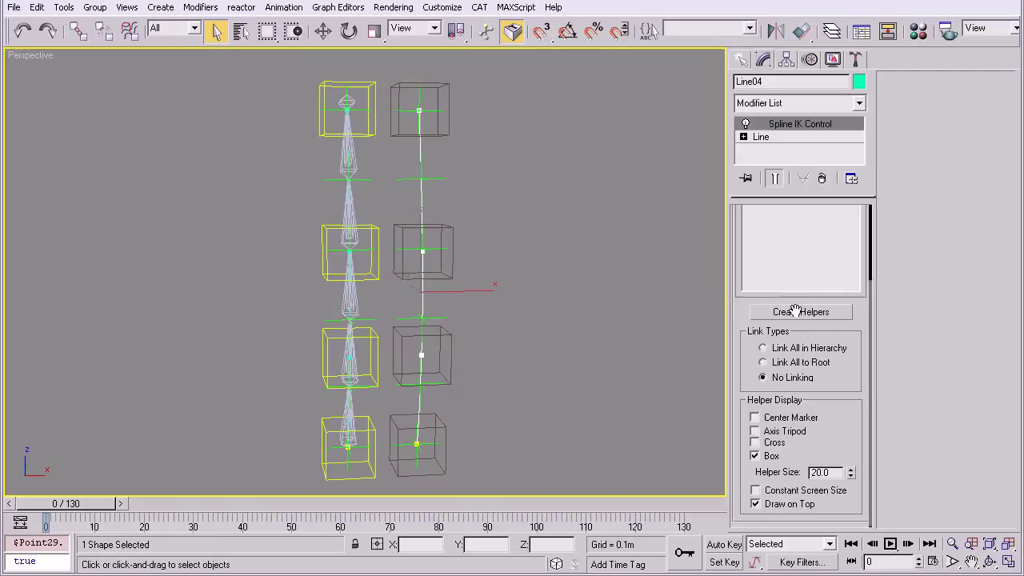
- Keep Box as the only shape of the copied line's control helpers and reduce their size to about 0.07 m
left_click(755, 443)
left_click(755, 456)
left_click(755, 442)
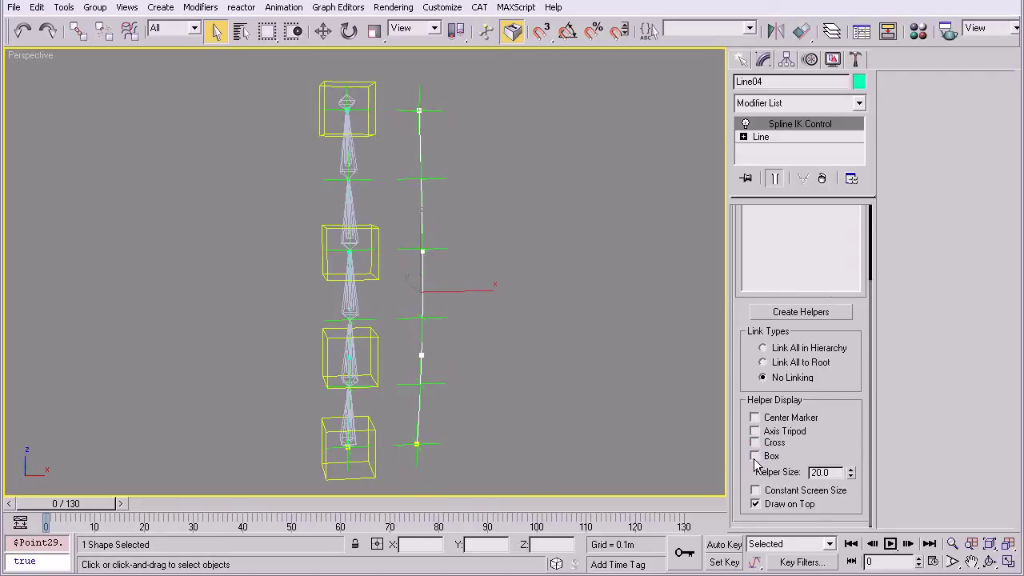
left_click(755, 456)
left_click(828, 472)
left_click_drag(851, 475, 853, 487)
left_click(594, 238)
- Link each small box helper on the copied line to the large yellow box helper at the same height
middle_click_drag(520, 141, 520, 224)
left_click(79, 31)
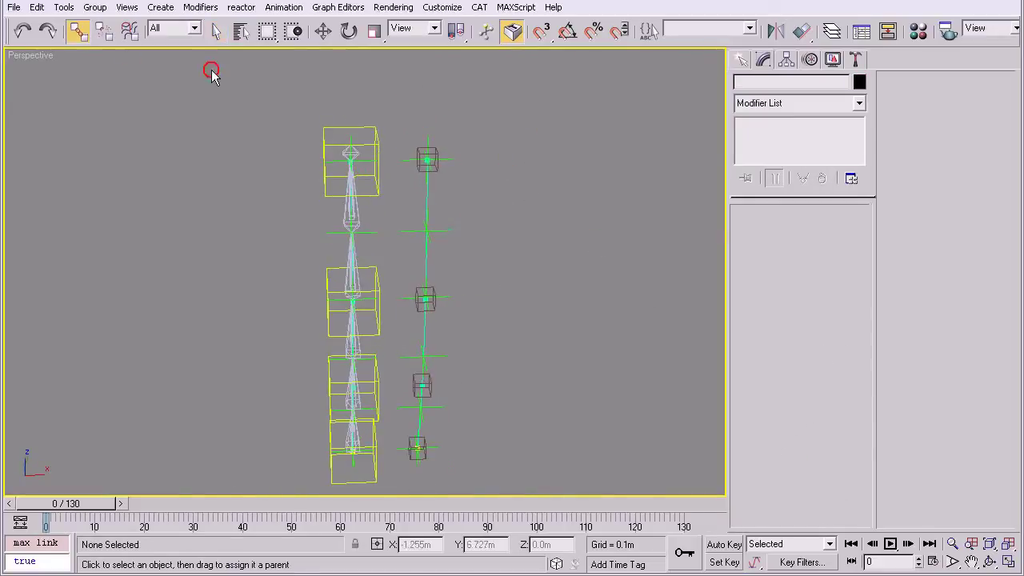
left_click(428, 177)
left_click_drag(372, 146, 373, 145)
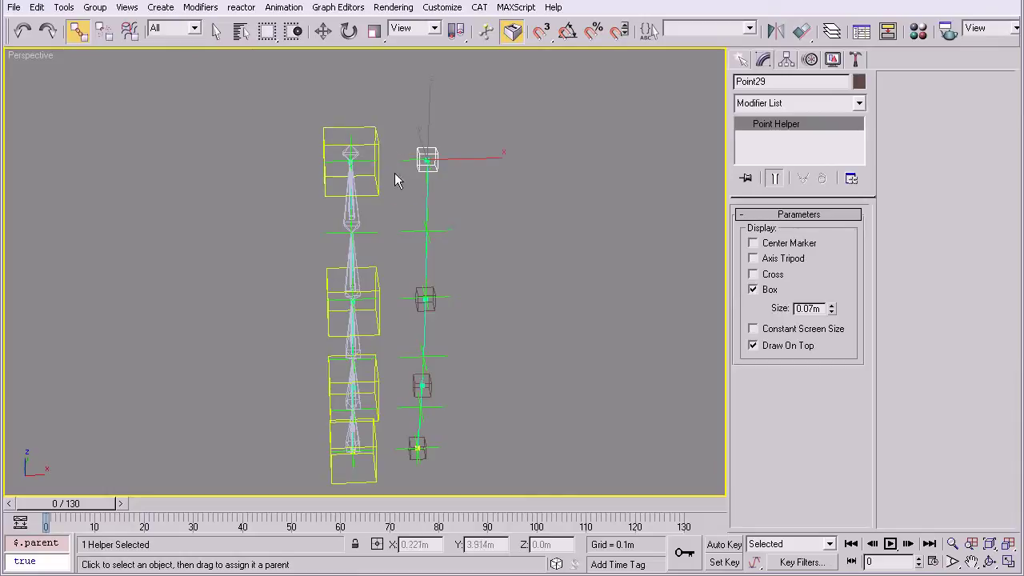
middle_click_drag(397, 179, 373, 205, "alt")
left_click_drag(431, 299, 324, 319)
middle_click_drag(352, 345, 432, 251, "alt")
left_click(412, 246)
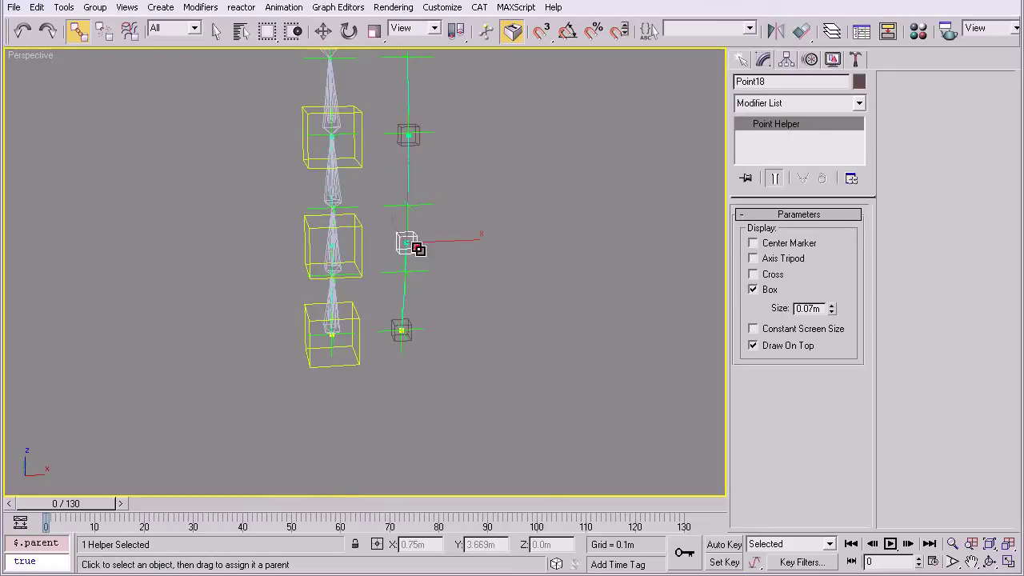
left_click_drag(310, 253, 310, 255)
left_click_drag(404, 331, 354, 370)
- Try moving the second-lowest yellow box helper to test the links, and undo the move
middle_click_drag(457, 255, 468, 314)
key("w")
left_click(520, 298)
middle_click_drag(480, 228, 501, 241)
left_click(341, 311)
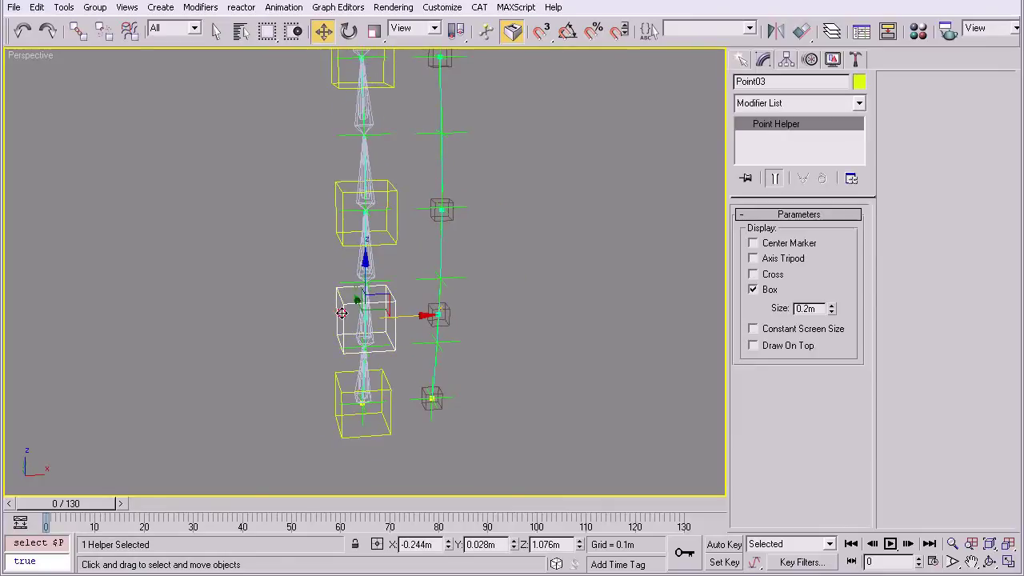
middle_click_drag(338, 278, 314, 249, "alt")
left_click_drag(402, 303, 354, 305)
key("ctrl+z")
- Try rotating the second-lowest yellow box helper and the one above it, undoing each rotation
middle_click_drag(385, 282, 445, 281, "alt")
key("e")
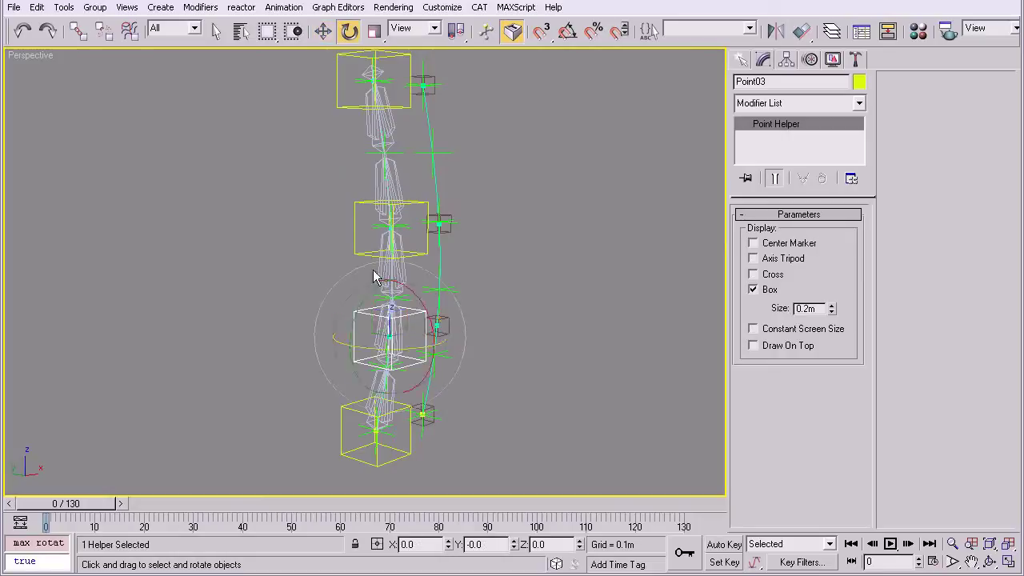
left_click_drag(411, 343, 389, 344)
key("ctrl+z")
left_click(282, 239)
middle_click_drag(334, 185, 366, 310)
left_click(370, 314)
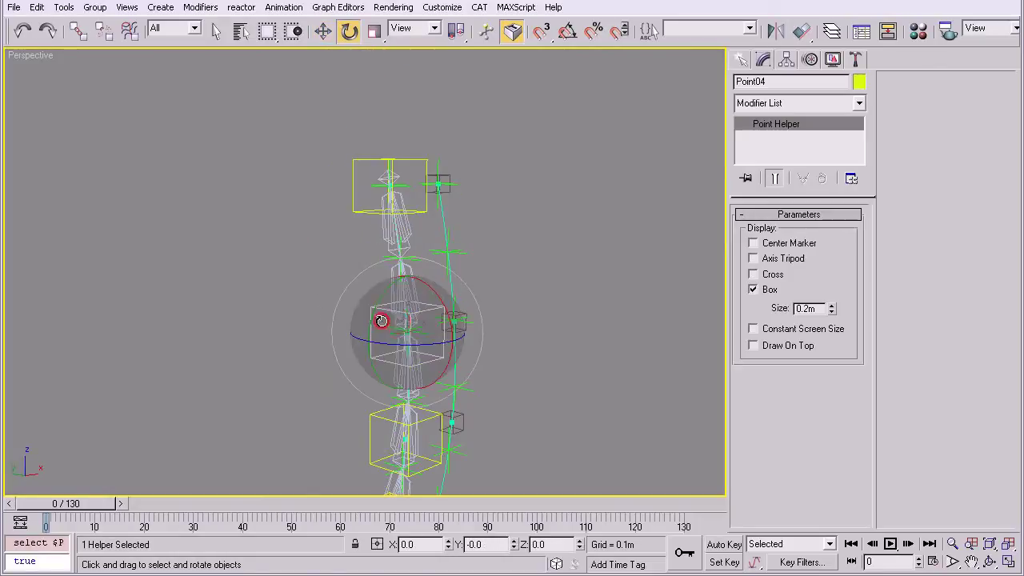
left_click_drag(432, 345, 458, 348)
key("ctrl+z")
- Turn on Auto Key and, at frame 50, rotate the second-lowest and topmost yellow box helpers to animate them
left_click(263, 374)
middle_click_drag(276, 363, 271, 385)
scroll(283, 275, "down", 3)
key("n")
left_click_drag(86, 503, 319, 528)
key("e")
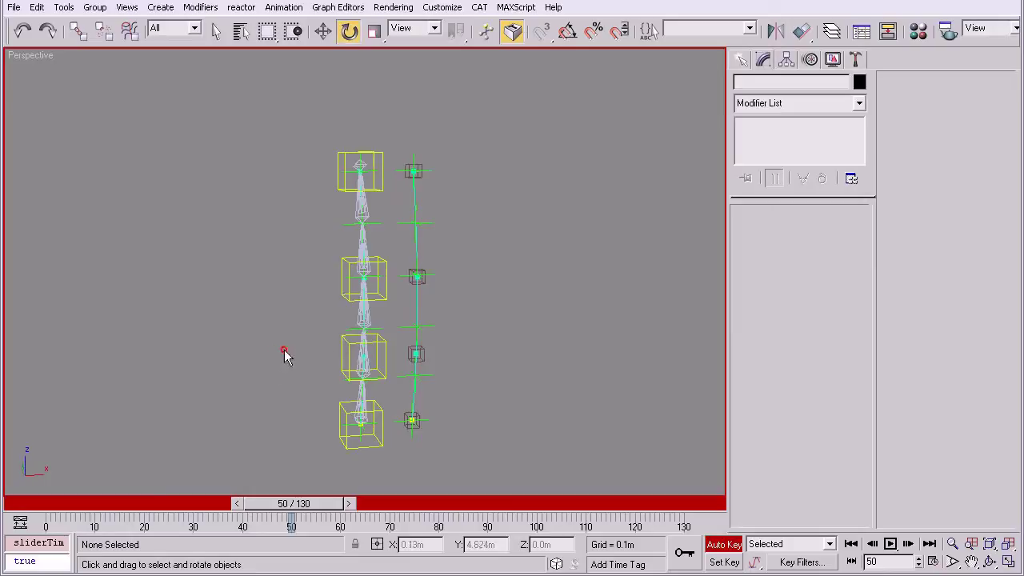
left_click(352, 369)
left_click_drag(352, 370, 279, 366)
left_click(343, 184)
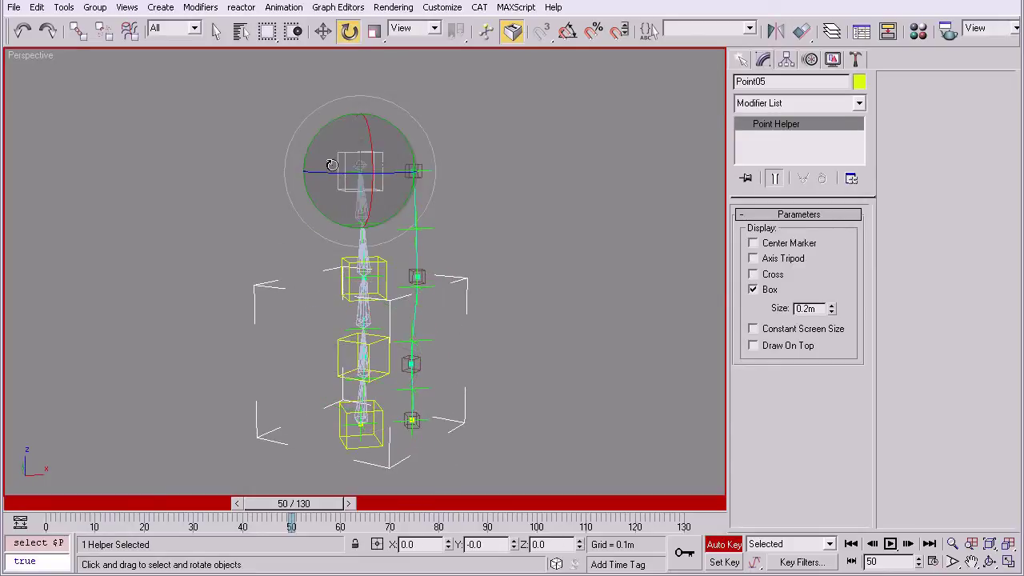
left_click_drag(344, 164, 375, 177)
middle_click_drag(345, 184, 308, 209, "alt")
- Return to frame 0, display the viewport shaded, and turn Auto Key off
left_click_drag(339, 509, 48, 486)
key("e")
key("F3")
middle_click_drag(288, 326, 208, 255)
scroll(207, 254, "up", 4)
middle_click_drag(400, 240, 474, 235, "alt")
scroll(460, 260, "down", 3)
middle_click_drag(441, 290, 436, 282, "alt")
middle_click_drag(436, 283, 528, 288)
left_click(515, 340)
key("q")
scroll(528, 320, "up", 4)
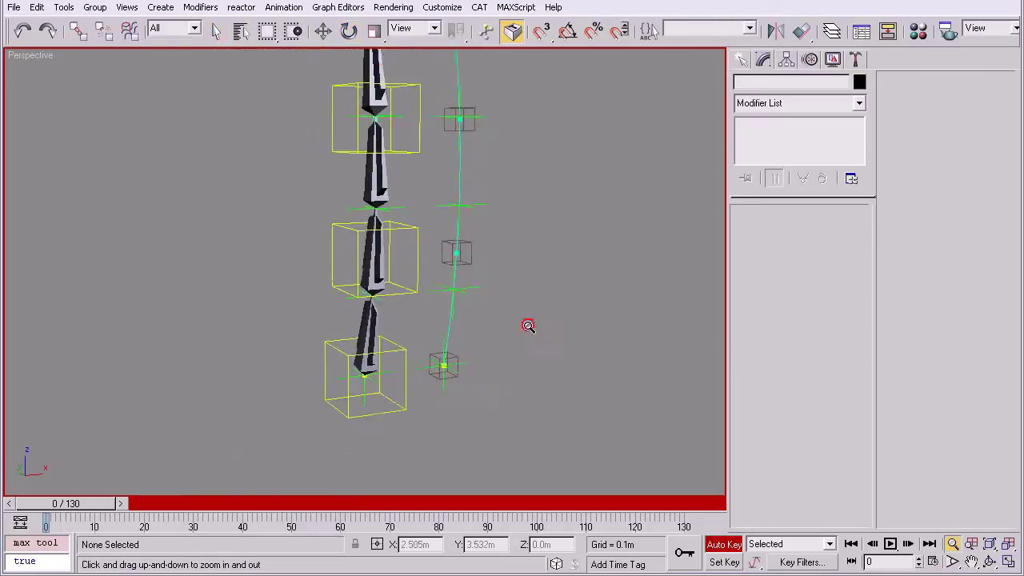
key("n")
- In the lowest bone's LookAt constraint, replace the World upnode with the copied line's lowest helper, Point16, and set Upnode Control to LookAt
left_click(373, 352)
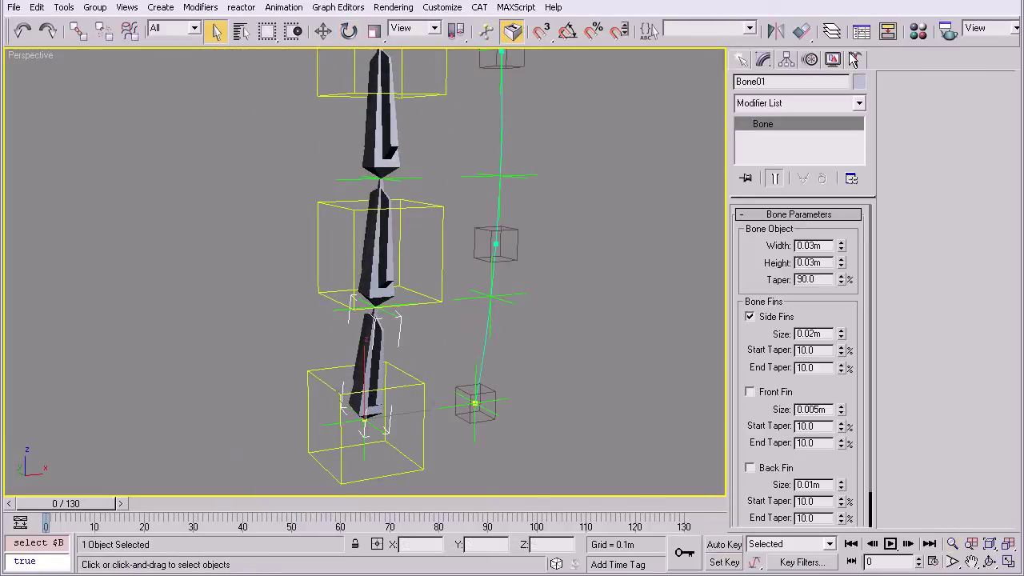
left_click(810, 60)
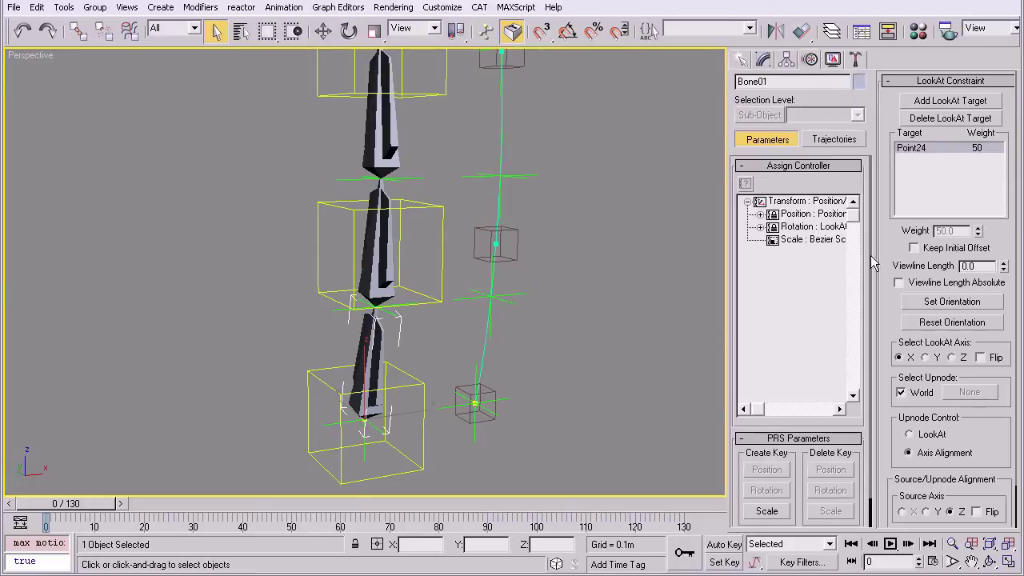
left_click_drag(877, 233, 885, 187)
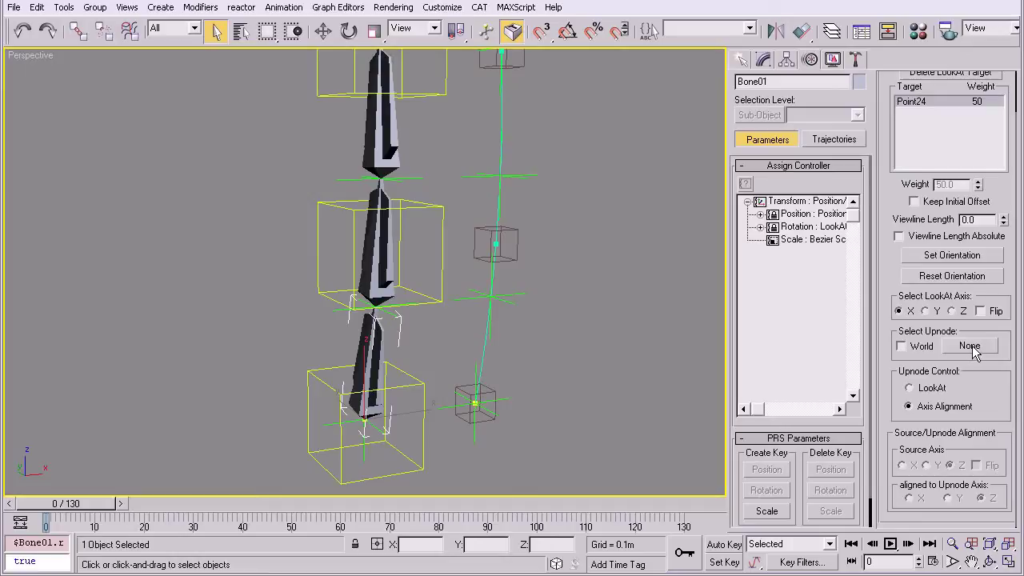
left_click(971, 346)
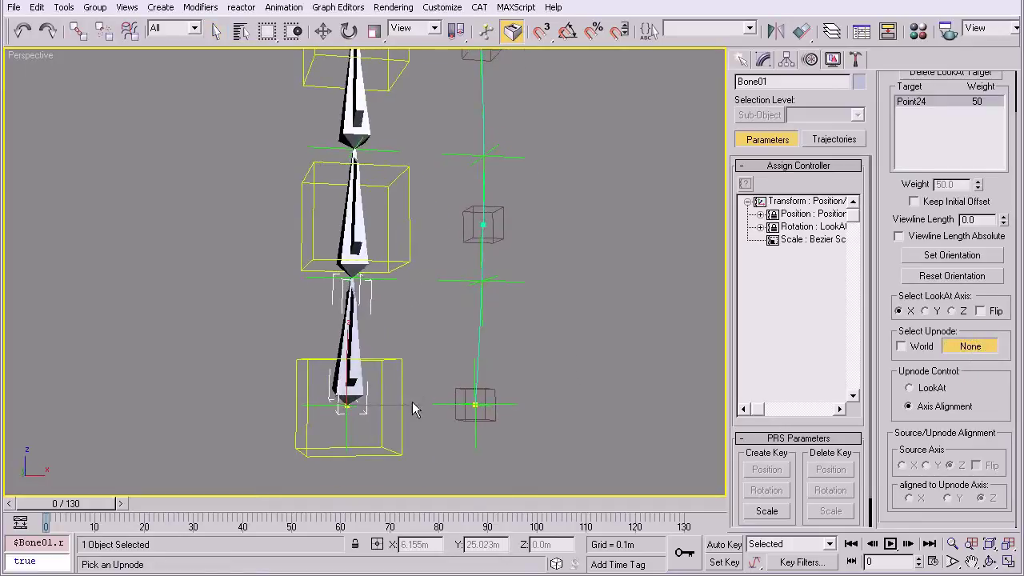
left_click(475, 405)
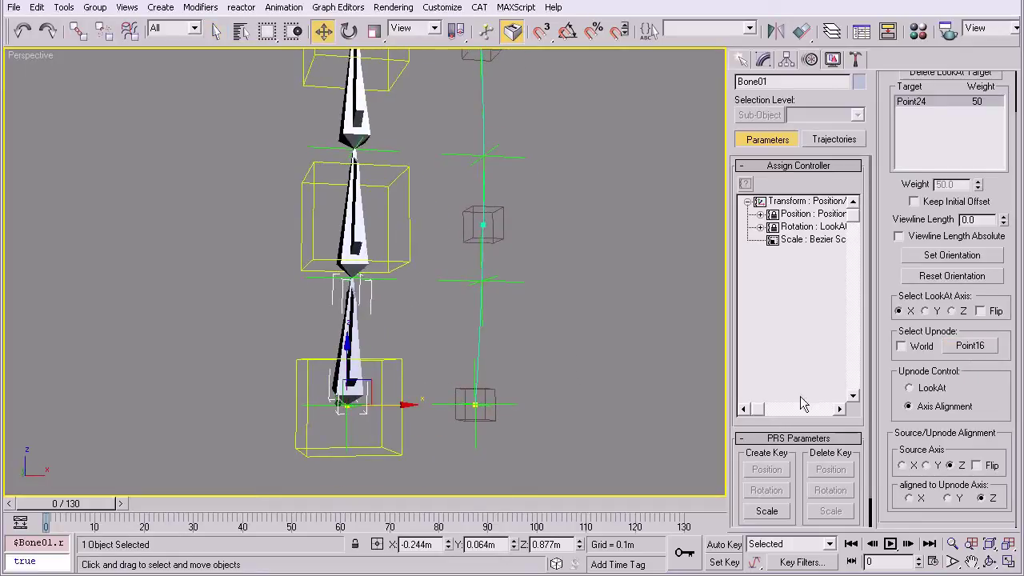
left_click(911, 387)
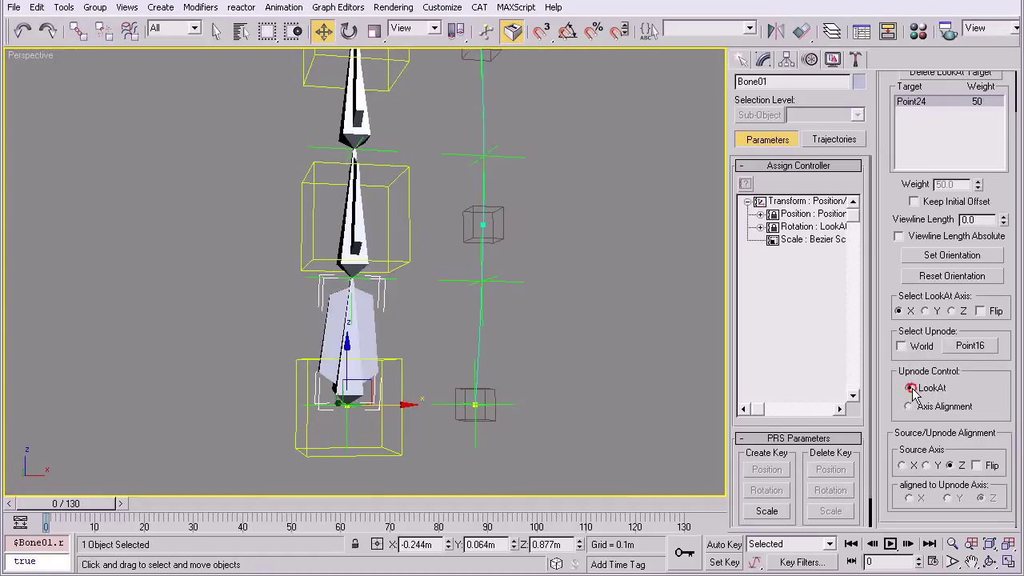
- In the second-lowest bone's LookAt constraint, replace the World upnode with the copied line's helper Point30 and set Upnode Control to LookAt
middle_click_drag(635, 233, 623, 291)
left_click(620, 290)
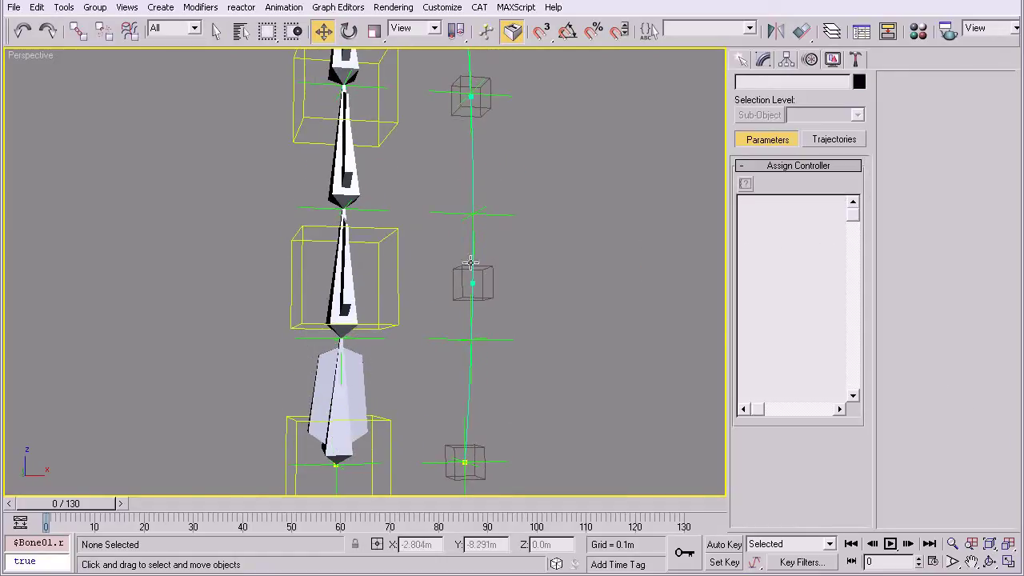
key("q")
left_click(342, 293)
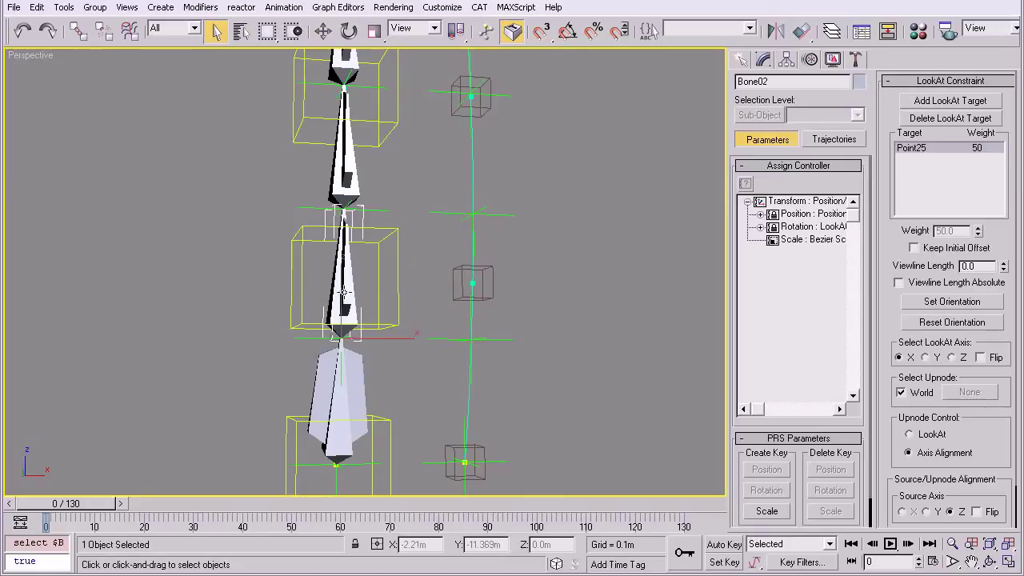
left_click(932, 392)
left_click(969, 393)
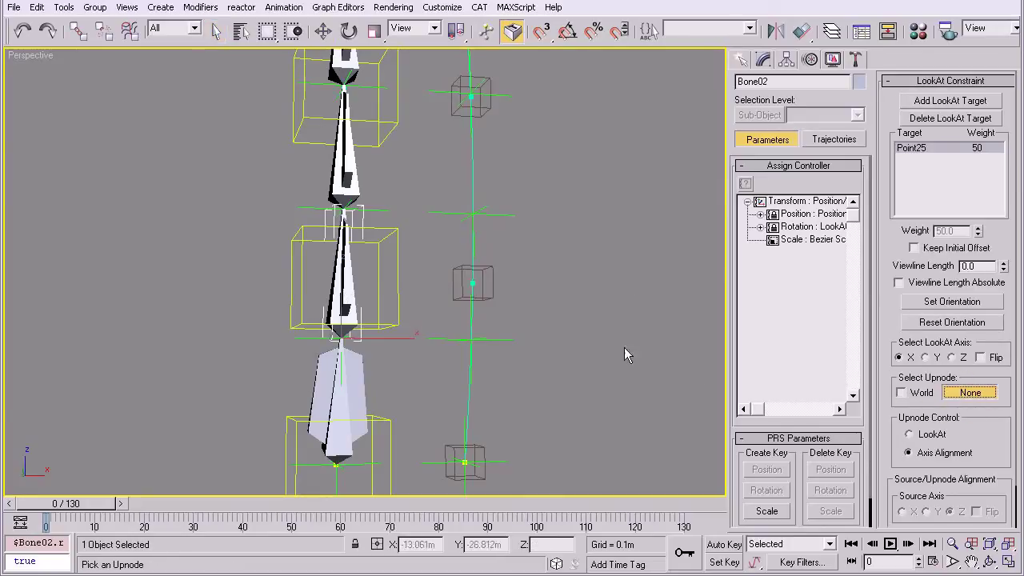
left_click(506, 342)
left_click(909, 435)
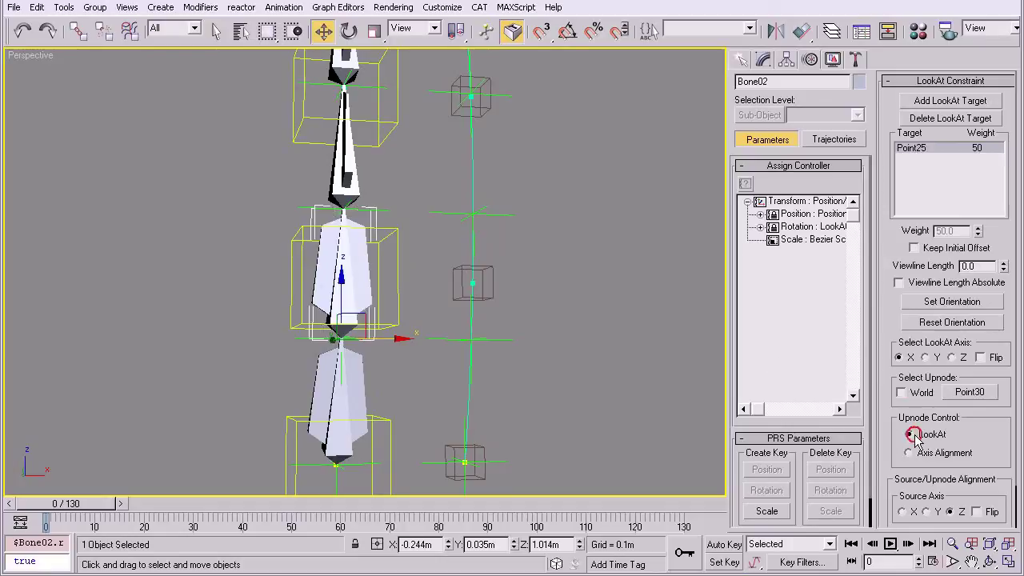
- Go to frame 76 and examine how the two lowest bones twist toward their upnode helpers
scroll(541, 313, "down", 3)
middle_click_drag(541, 314, 557, 329, "alt")
left_click_drag(68, 504, 412, 438)
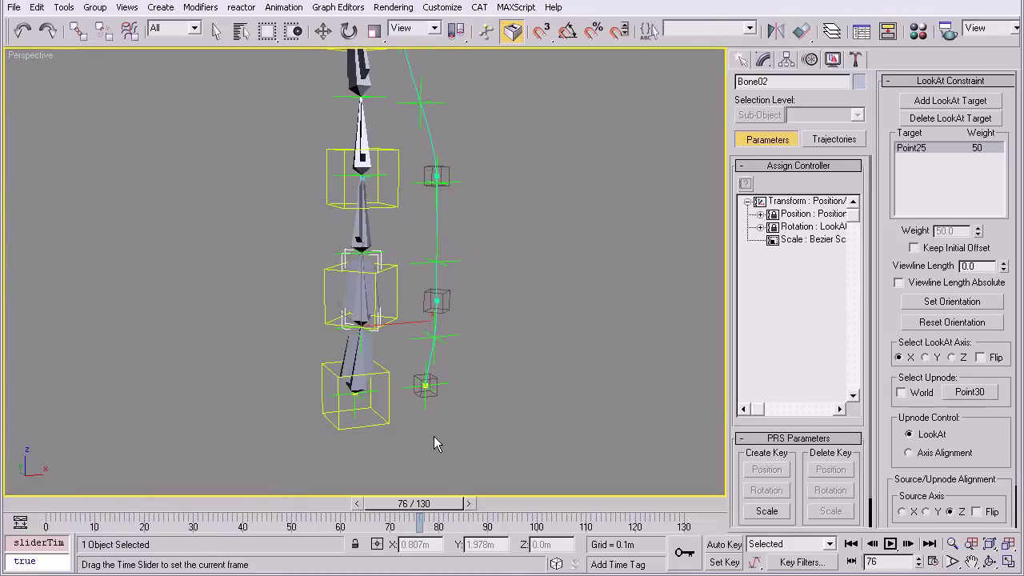
key("w")
middle_click_drag(432, 302, 380, 277, "alt")
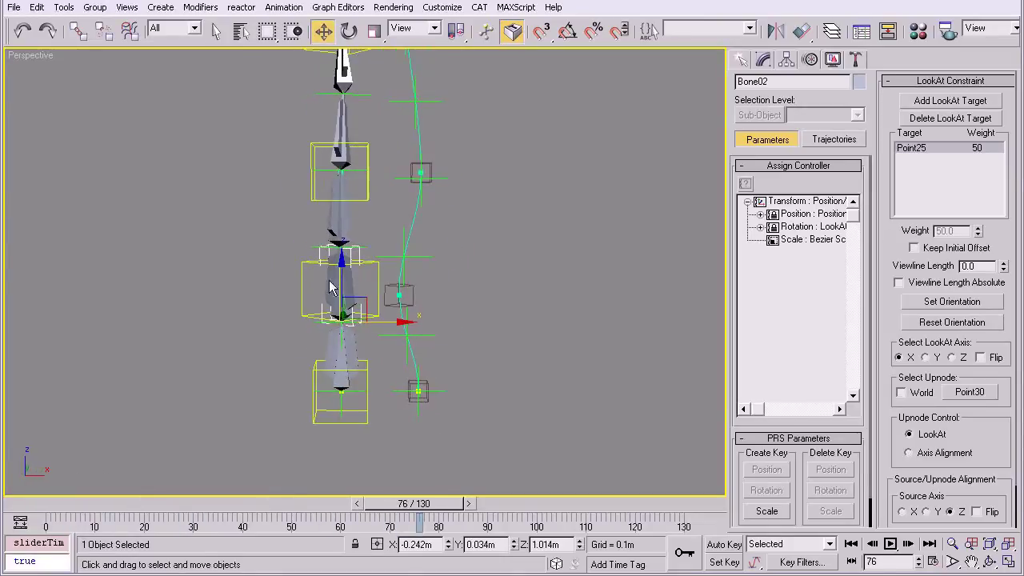
left_click(438, 322)
middle_click_drag(425, 359, 398, 270, "alt")
left_click(374, 285)
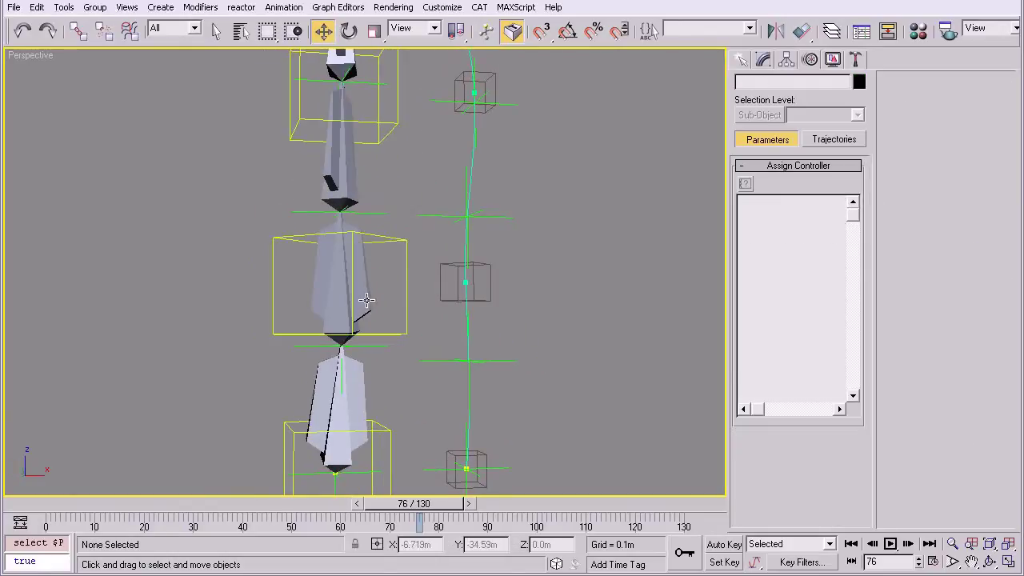
left_click(367, 305)
middle_click_drag(491, 359, 376, 272, "alt")
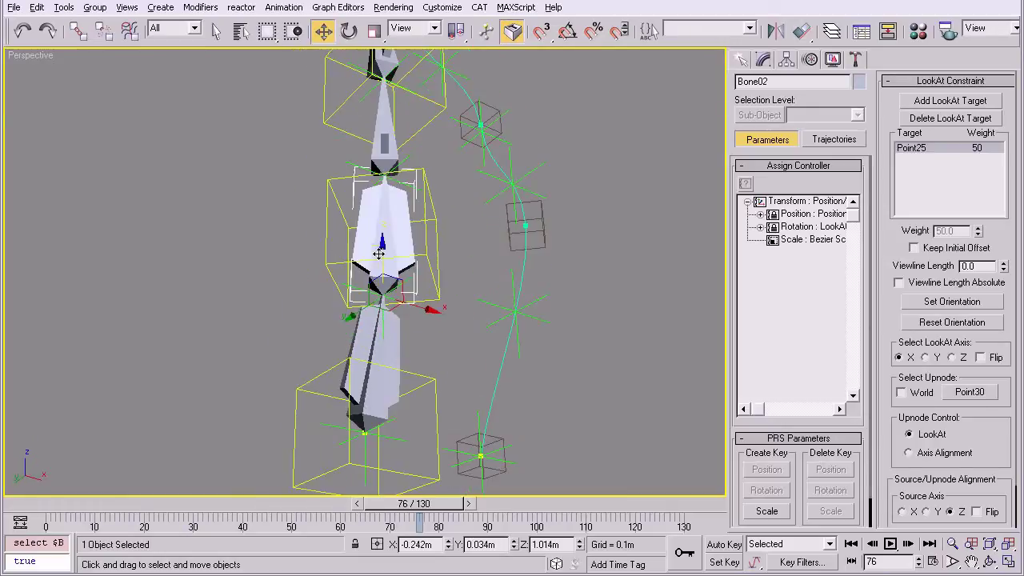
- Set the reference coordinate system to Local and examine the second-lowest bone's axes against its upnode settings
left_click(431, 29)
left_click(412, 84)
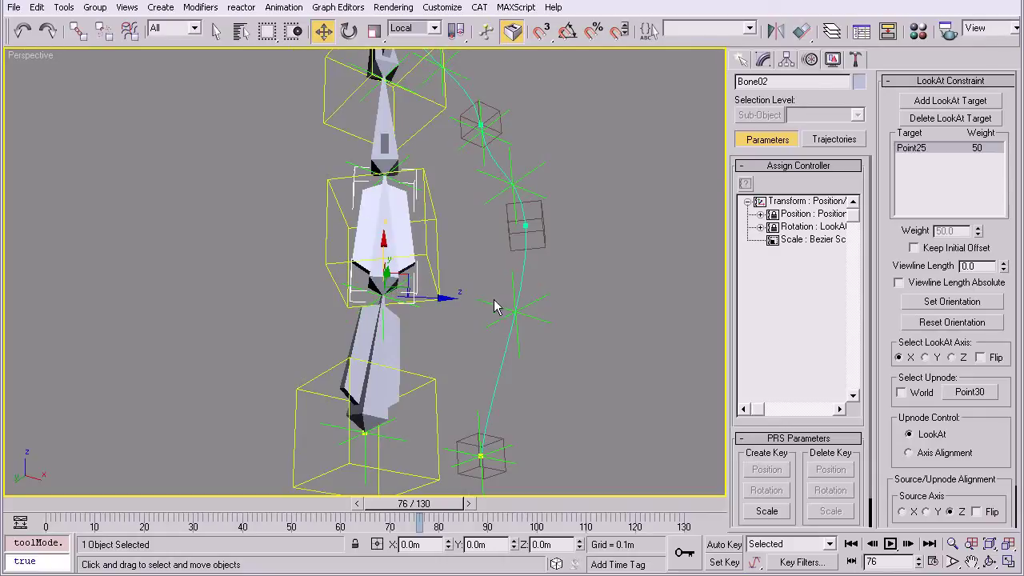
left_click_drag(936, 478, 886, 352)
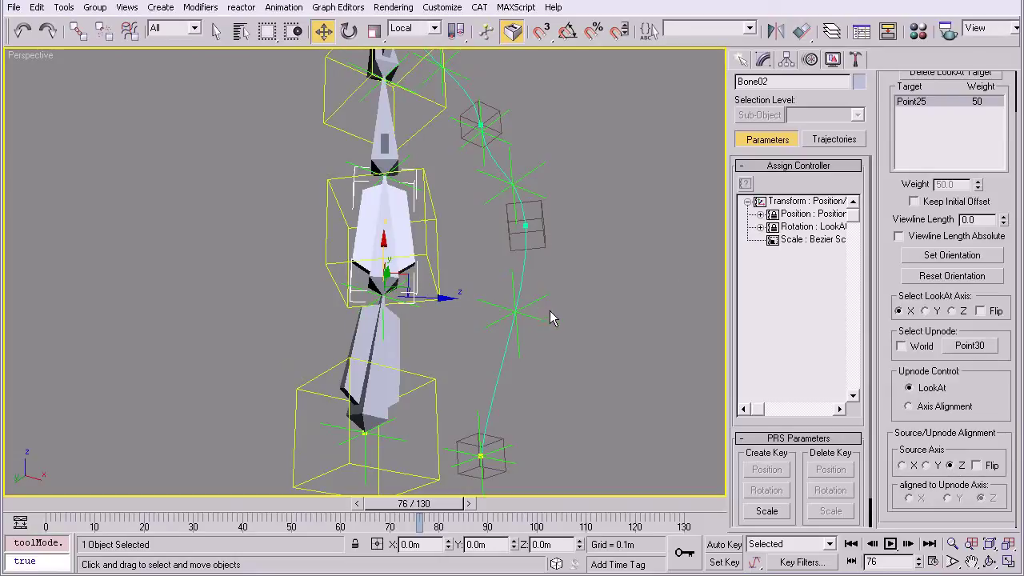
left_click_drag(538, 332, 537, 334)
- In the third bone's LookAt constraint, replace the World upnode with helper Point31 and set Upnode Control to LookAt
left_click(592, 254)
middle_click_drag(593, 254, 543, 313, "alt")
middle_click_drag(511, 267, 523, 338)
scroll(478, 277, "up", 3)
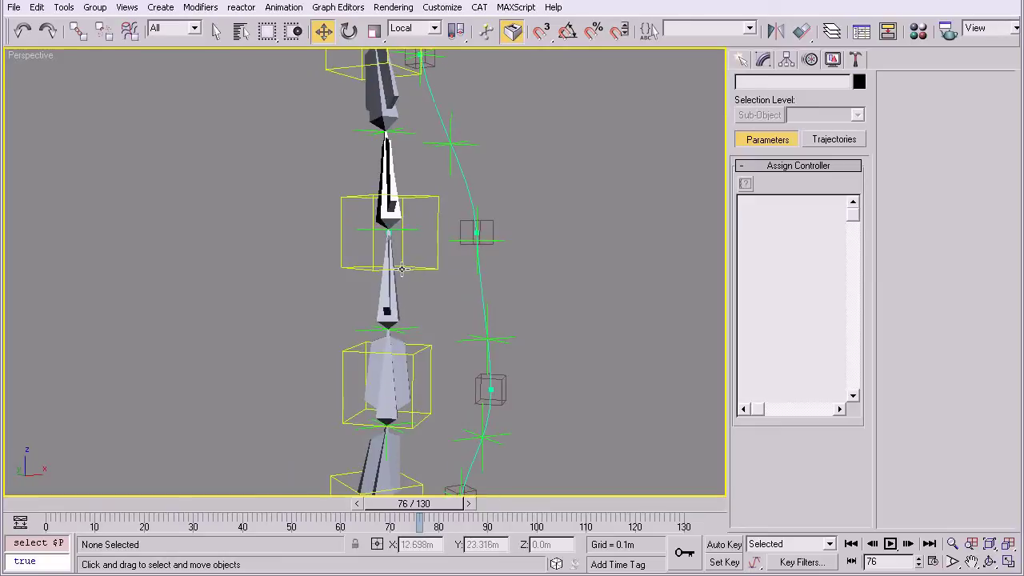
left_click(387, 310)
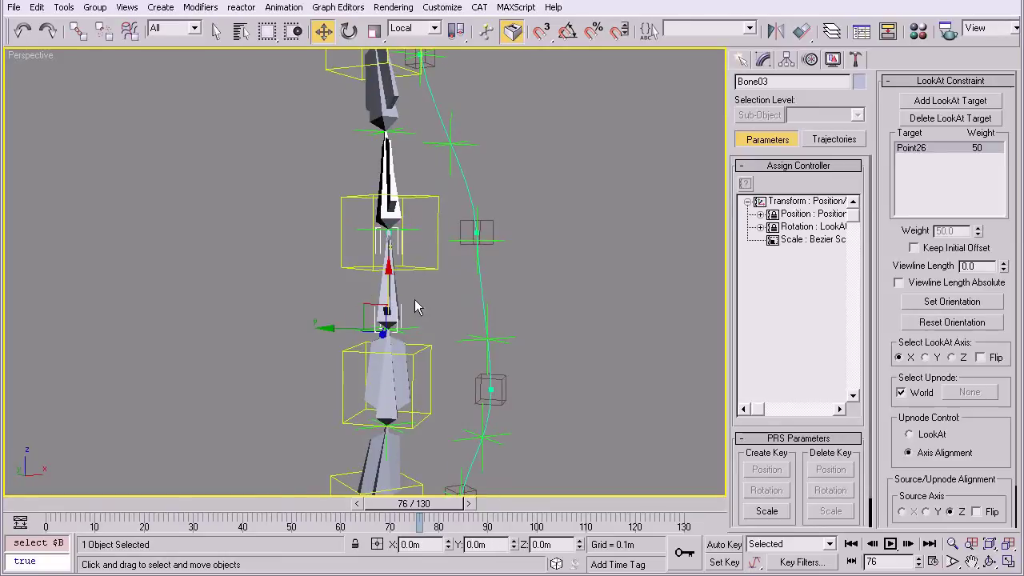
left_click(901, 392)
left_click(968, 392)
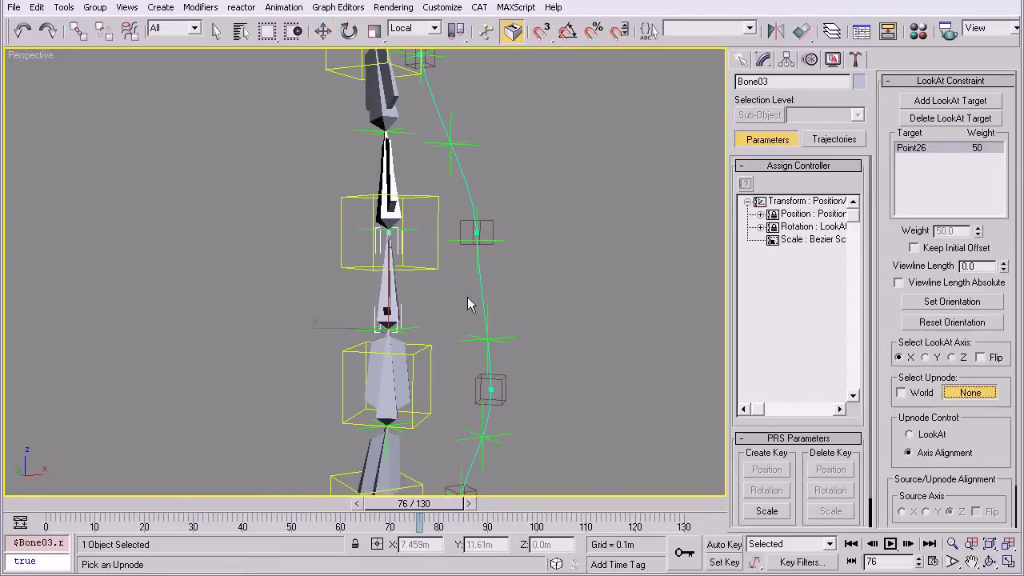
left_click(503, 338)
left_click_drag(899, 443, 897, 314)
left_click(917, 390)
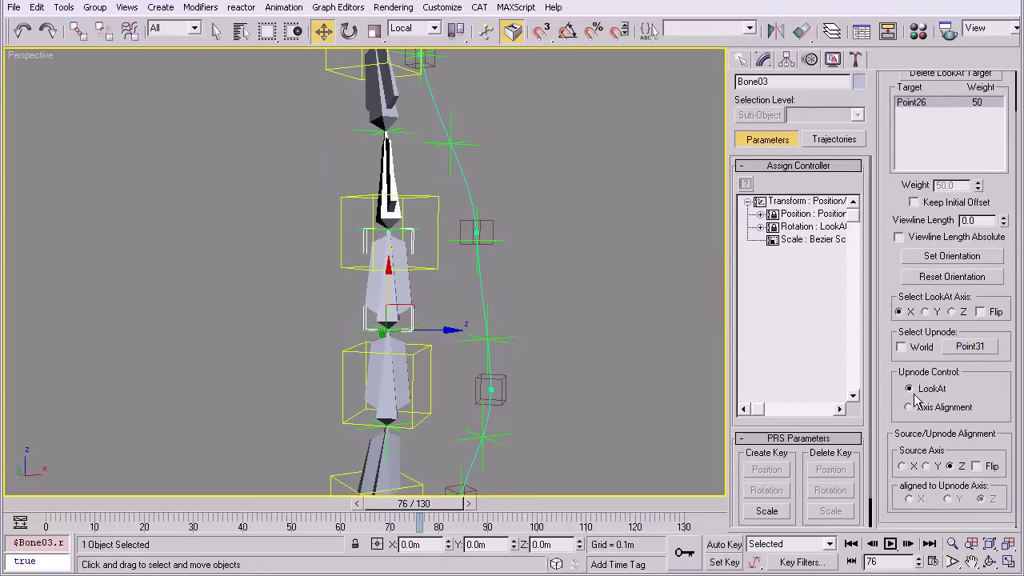
- In Bone04's LookAt constraint, replace the World upnode with helper Point32 and set Upnode Control to LookAt
middle_click_drag(538, 262, 527, 335, "alt")
scroll(522, 280, "up", 3)
middle_click_drag(521, 286, 508, 280, "alt")
left_click(381, 294)
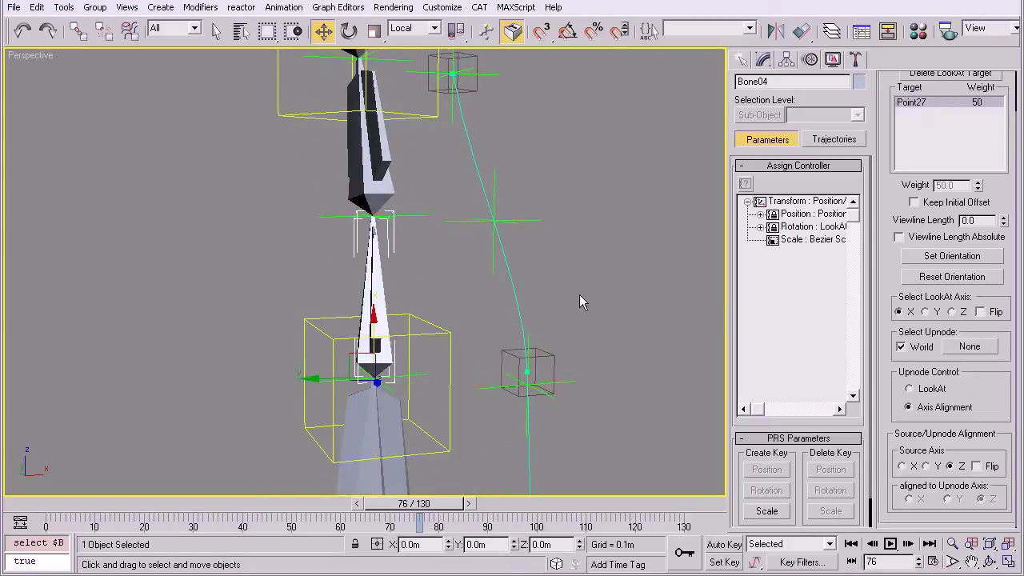
left_click_drag(903, 419, 899, 298)
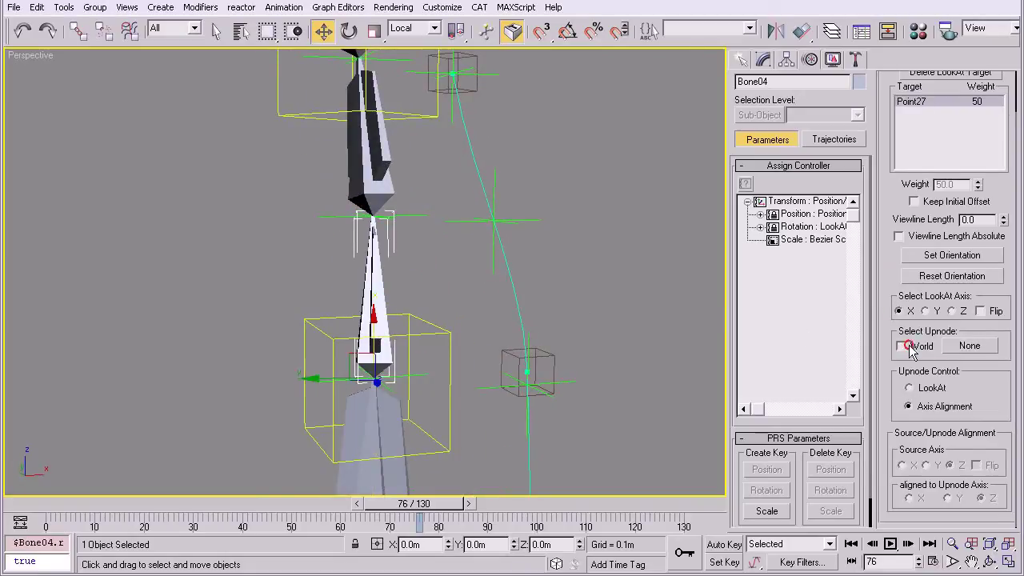
left_click(969, 346)
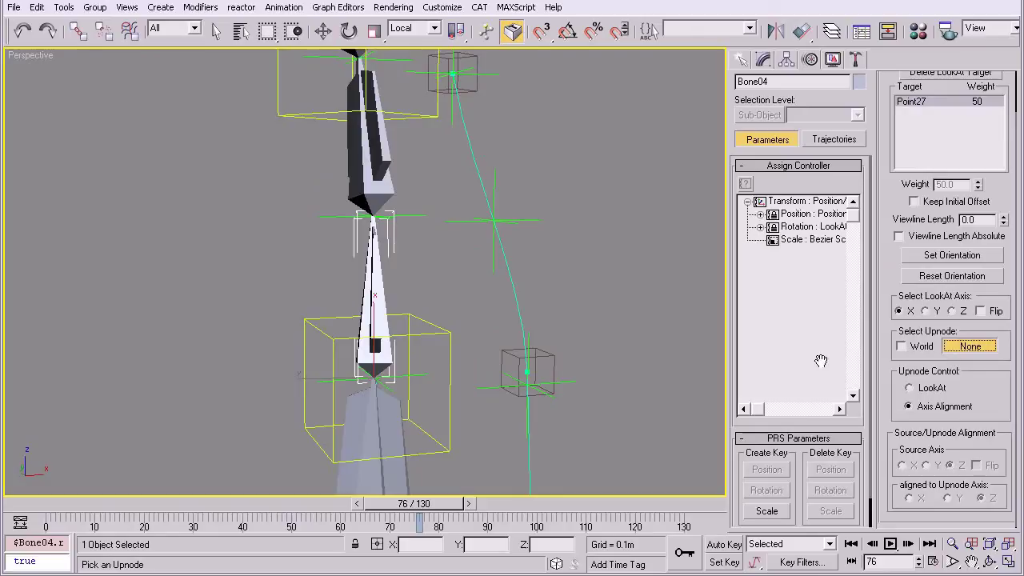
left_click(569, 381)
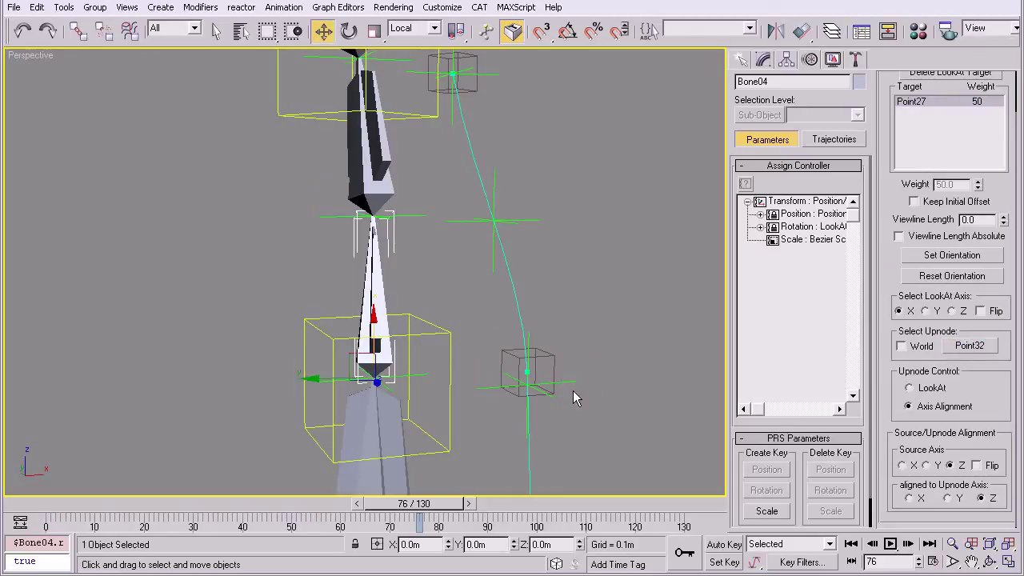
left_click(911, 388)
- In the top bone's LookAt constraint, replace the World upnode with helper Point33 and set Upnode Control to LookAt
scroll(602, 266, "down", 4)
middle_click_drag(592, 271, 478, 310, "alt")
left_click(485, 307)
key("q")
left_click(338, 340)
left_click(902, 392)
left_click(488, 379)
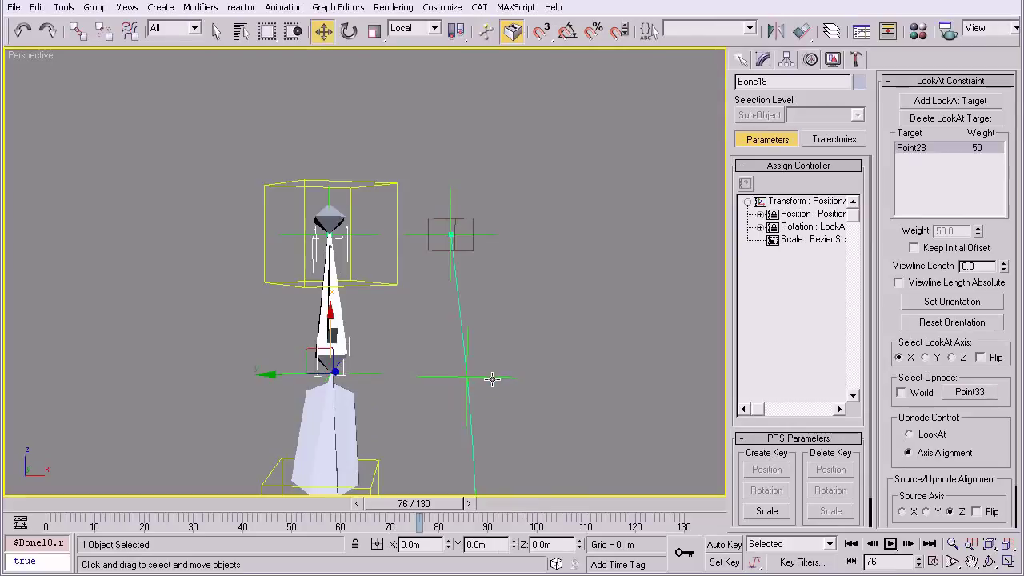
left_click(911, 435)
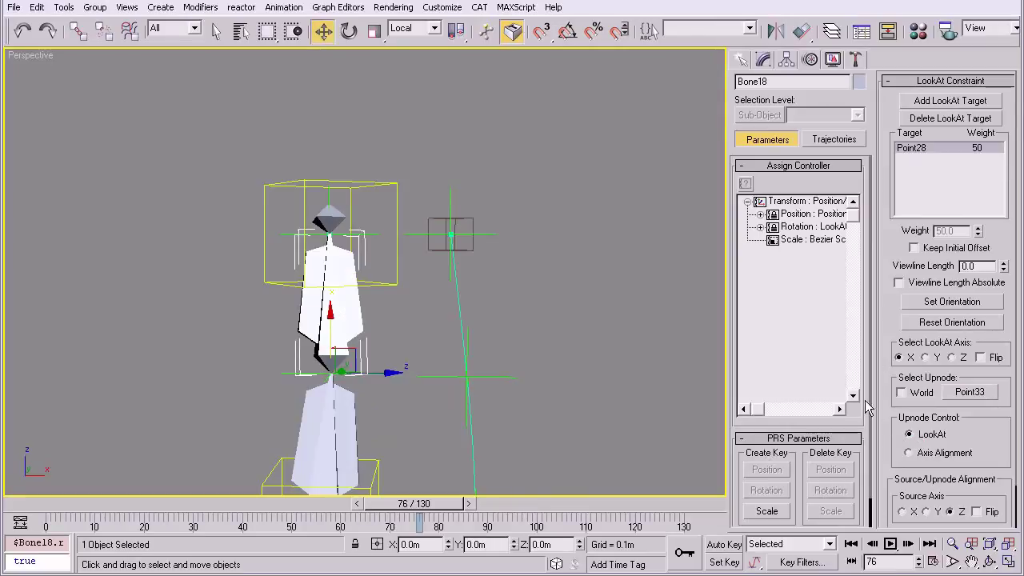
- Deselect the top bone and return the animation to frame 0
left_click(587, 318)
scroll(587, 317, "down", 5)
middle_click_drag(512, 399, 521, 252)
left_click_drag(414, 503, 9, 504)
left_click(207, 315)
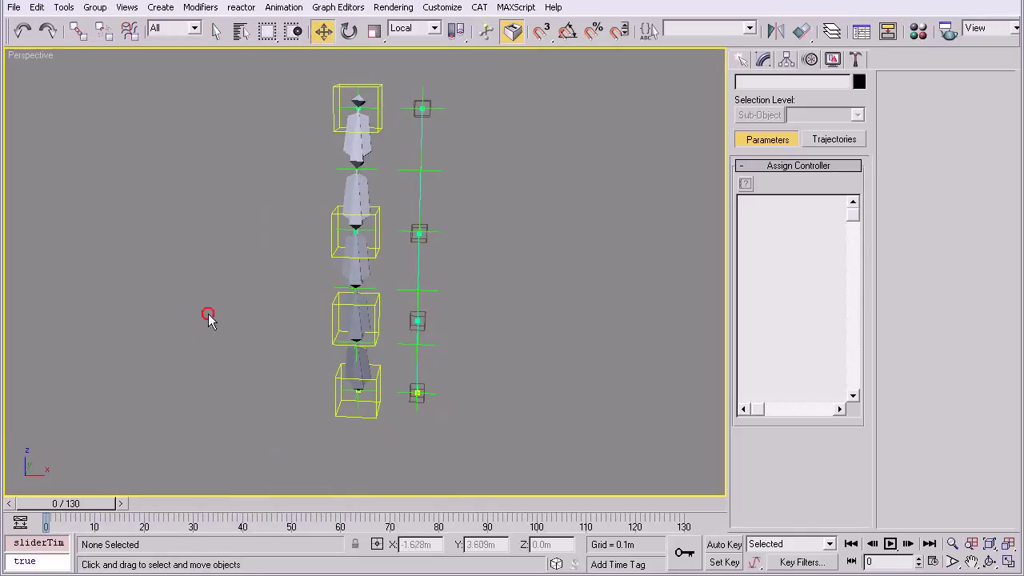
- Try rotating the second-highest yellow box helper to test the spine's twist, and undo the rotation
middle_click_drag(208, 315, 229, 335)
left_click(353, 273)
middle_click_drag(350, 238, 350, 276)
key("e")
left_click_drag(423, 280, 358, 290)
key("ctrl+z")
middle_click_drag(395, 228, 468, 223, "alt")
key("ctrl+z")
key("ctrl+z")
key("ctrl+z")
key("ctrl+z")
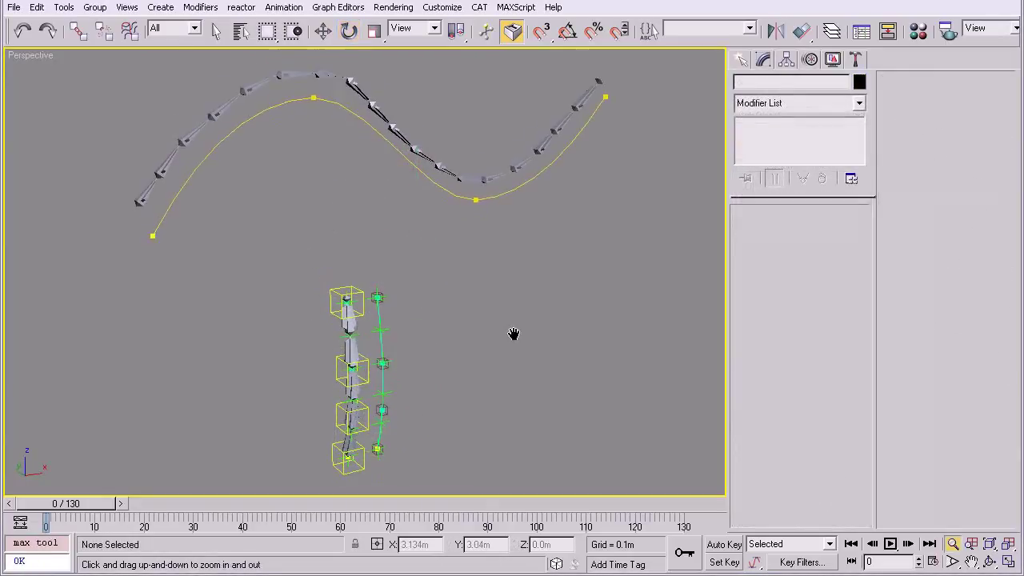
- Select the spine's bones one after another to review the finished rig
mouse_move(519, 318)
middle_mouse_down("alt")
mouse_move(450, 341)
mouse_move(503, 345)
mouse_move(507, 312)
middle_mouse_up("alt")
key("q")
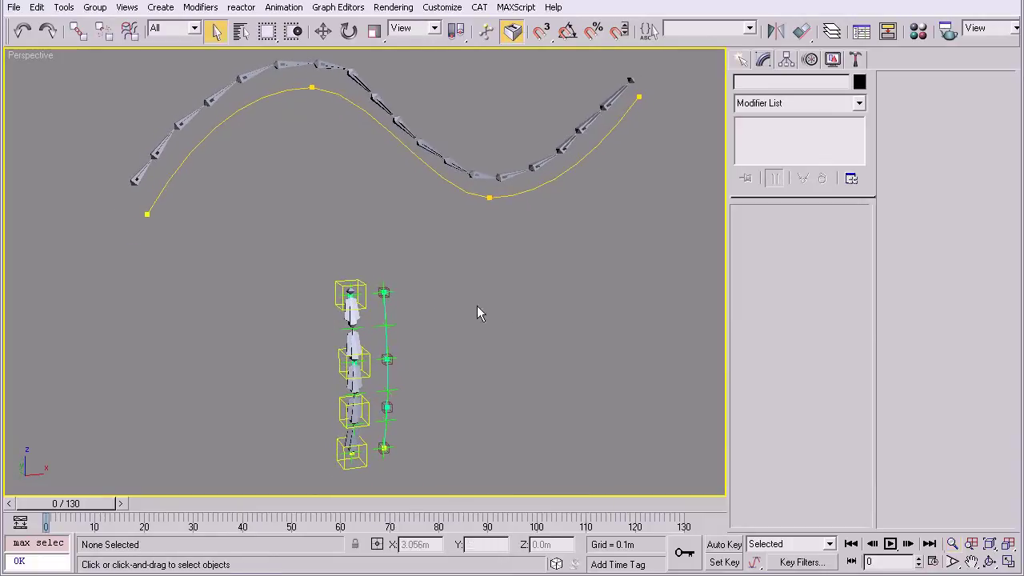
left_click(350, 317)
left_click(354, 348)
left_click(355, 376)
left_click(349, 433)
- Select the entire curved bone chain above the spine and create a stretchy bone chain from it with the JW_CrtTntclBn script
middle_click_drag(432, 300, 426, 338)
left_click(434, 373)
scroll(429, 365, "up", 2)
scroll(425, 345, "down", 1)
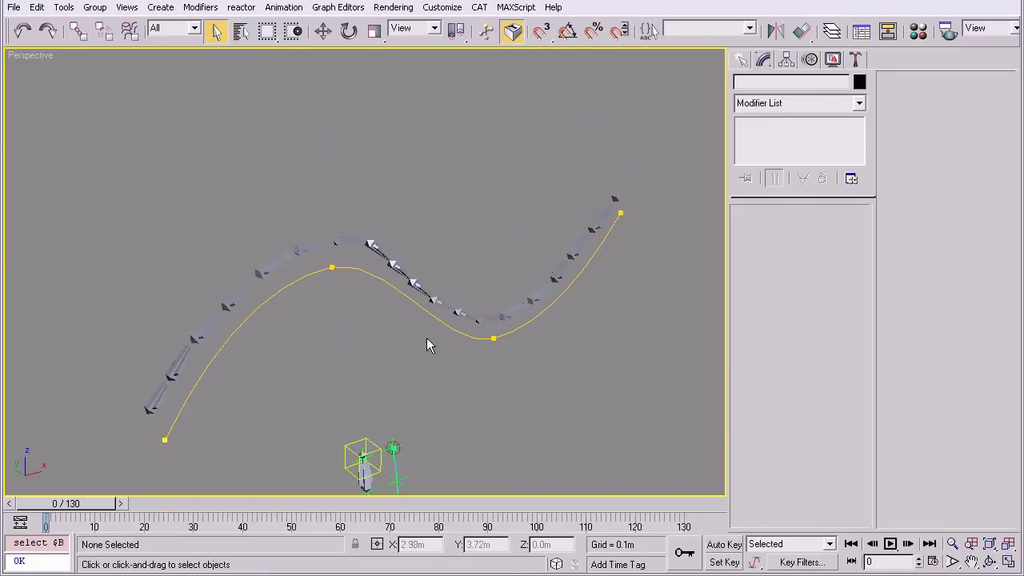
middle_click_drag(527, 395, 468, 316, "alt")
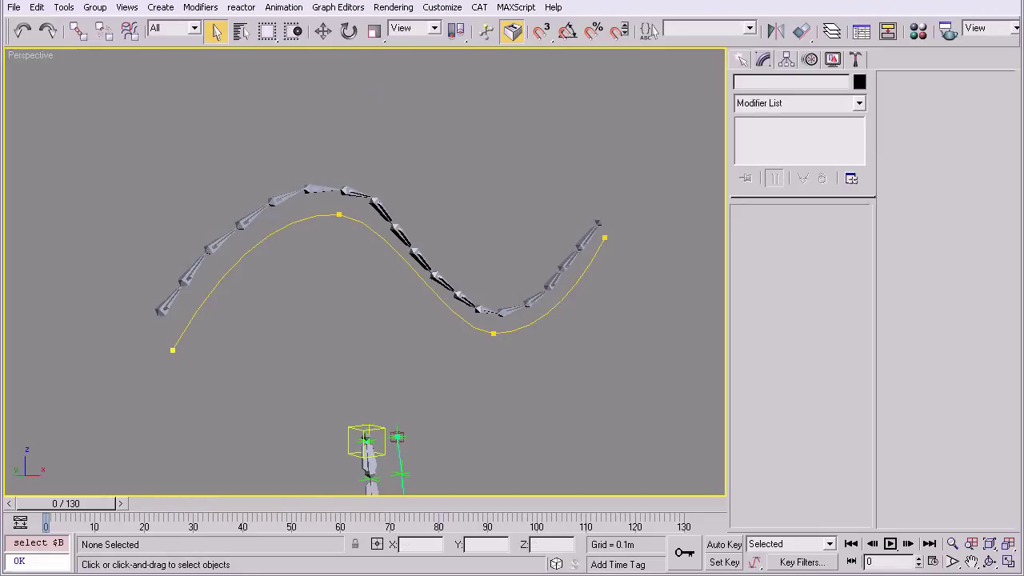
left_click_drag(109, 328, 107, 400)
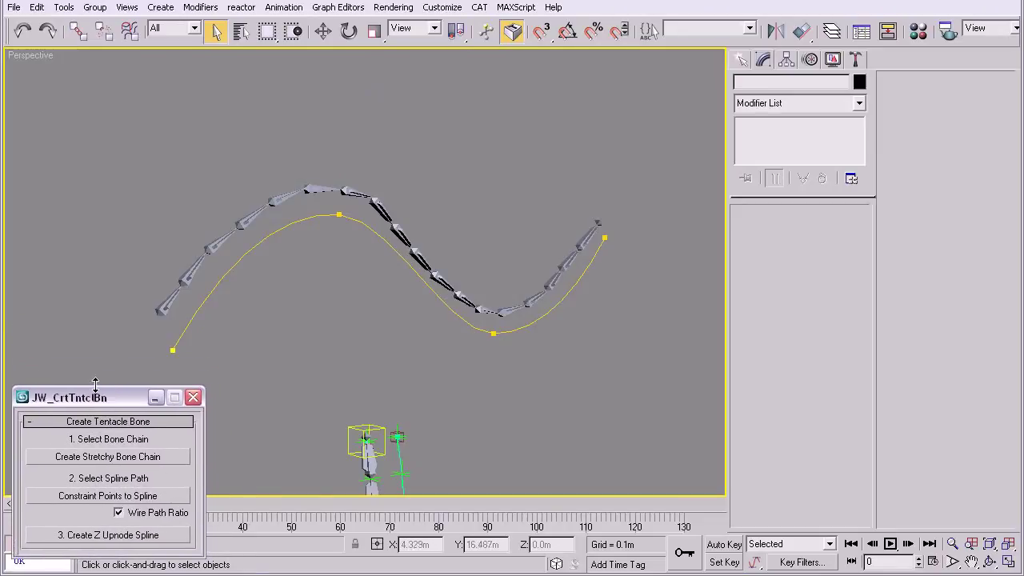
mouse_move(111, 388)
left_mouse_down()
mouse_move(115, 374)
mouse_move(114, 385)
left_mouse_up()
middle_click_drag(301, 341, 338, 322)
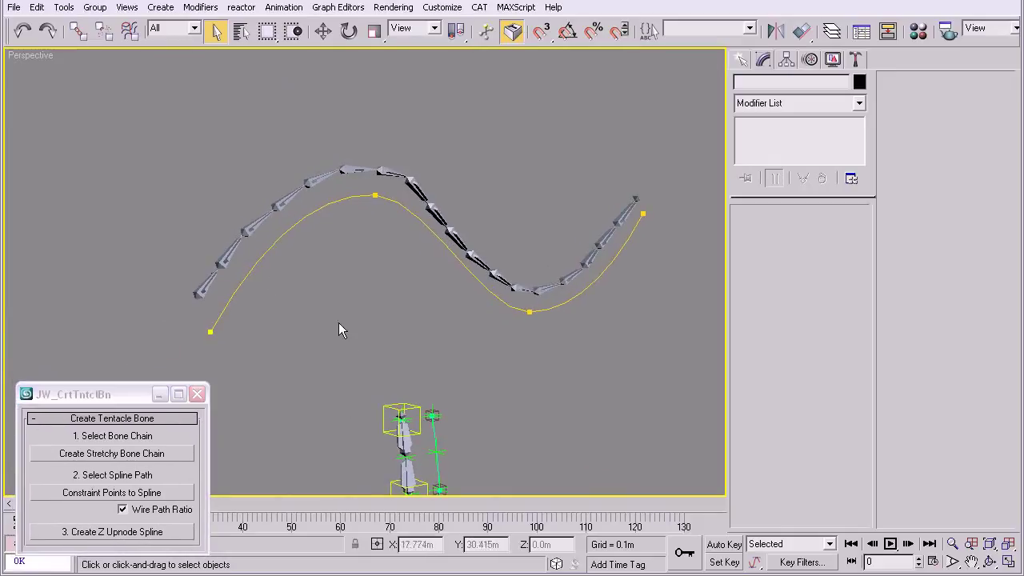
double_click(203, 290)
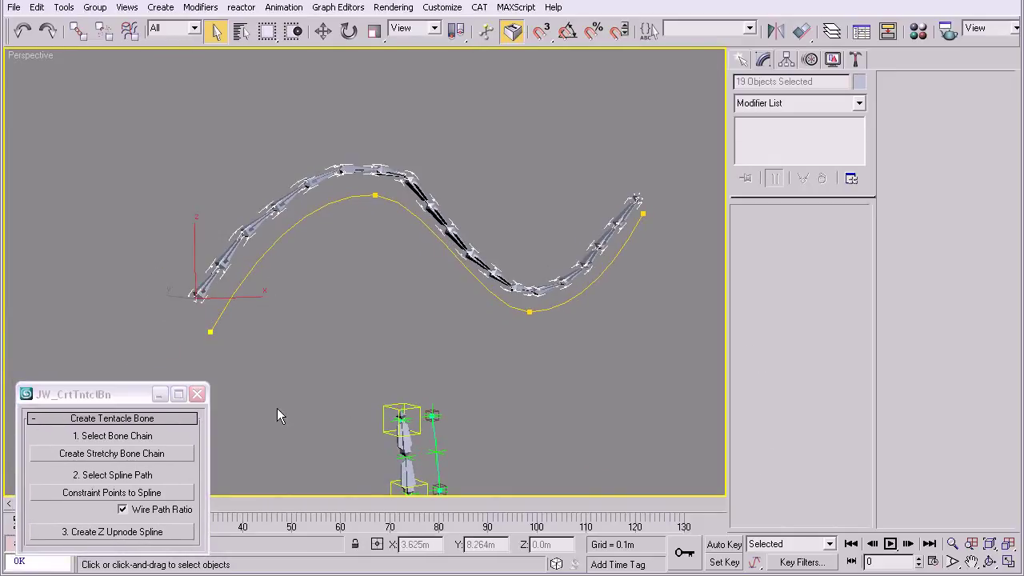
left_click(122, 459)
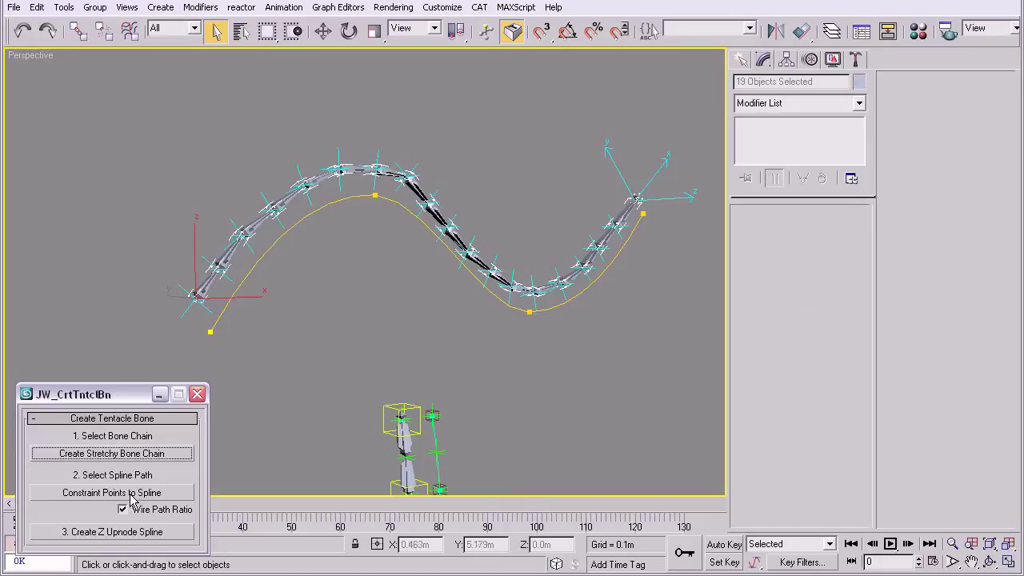
- Constrain the chain's points to the yellow curved spline with Wire Path Ratio enabled, and create its Z upnode spline
left_click(243, 276)
left_click(143, 492)
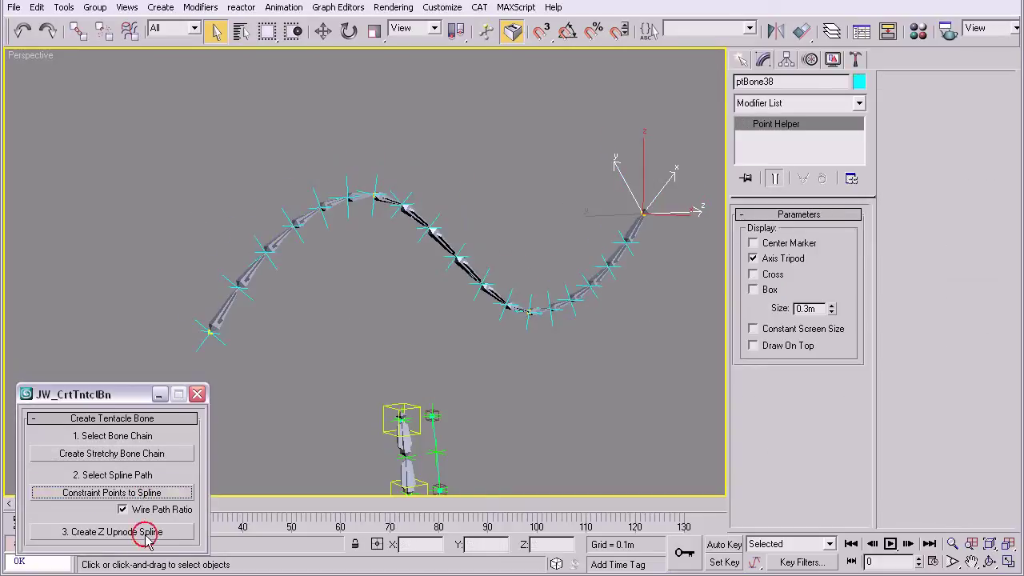
left_click(148, 537)
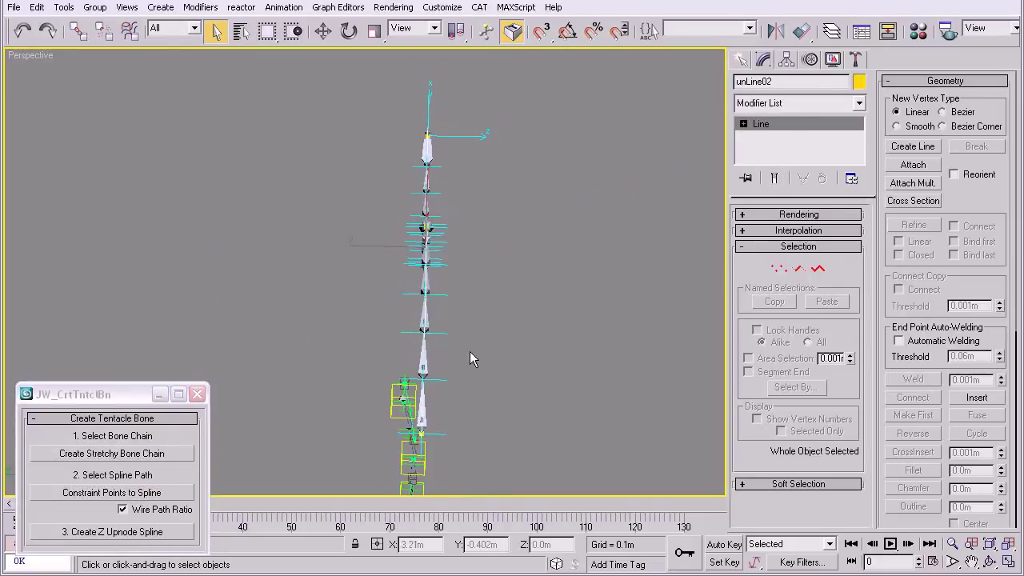
- Move the upnode spline unLine02 sideways away from the curved bone chain
left_click_drag(376, 245, 320, 247)
left_click(578, 261)
middle_click_drag(578, 260, 404, 350, "alt")
middle_click_drag(267, 351, 470, 273, "alt")
- Try moving the curved rig's spline to test how the bone chain follows, and cancel the move
left_click(474, 184)
middle_click_drag(470, 180, 497, 156)
left_click_drag(368, 193, 392, 137)
right_click(392, 136)
left_click(535, 319)
middle_click_drag(535, 318, 465, 249, "alt")
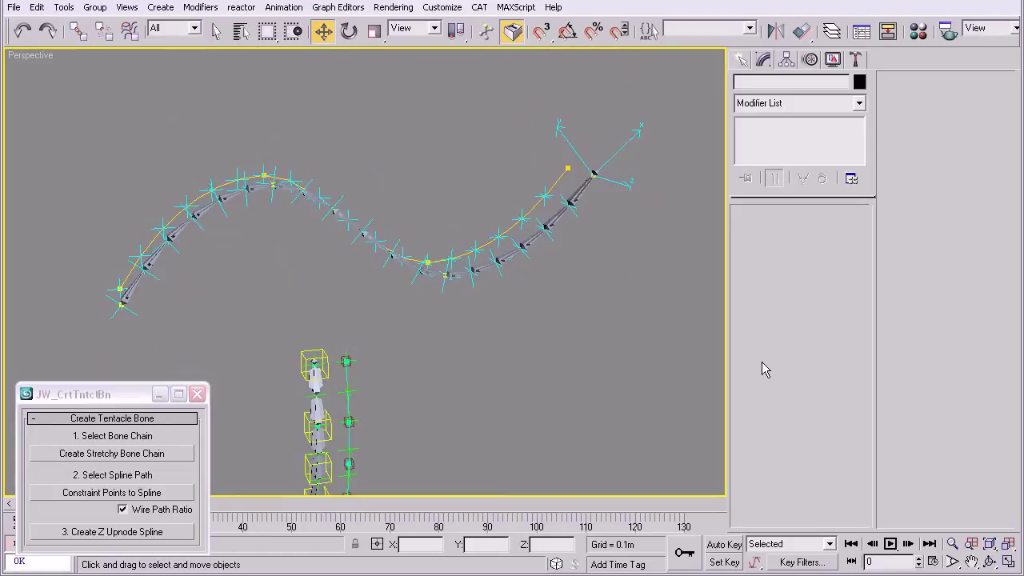